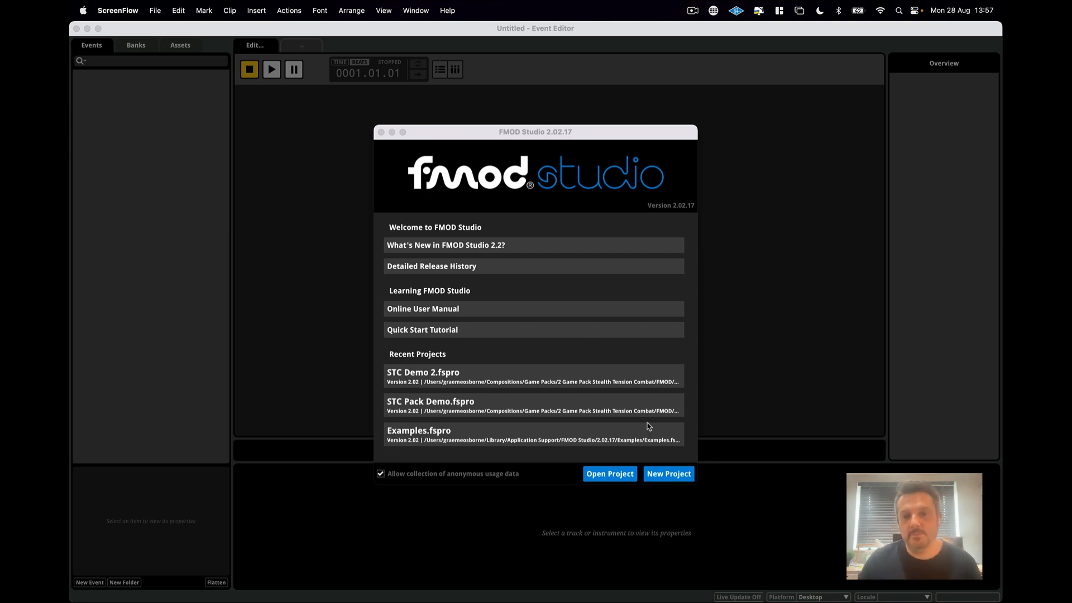
Step: Create a new project and bring up Finder's Loop 1 Full Mixes folder alongside the project's empty asset list
click(668, 475)
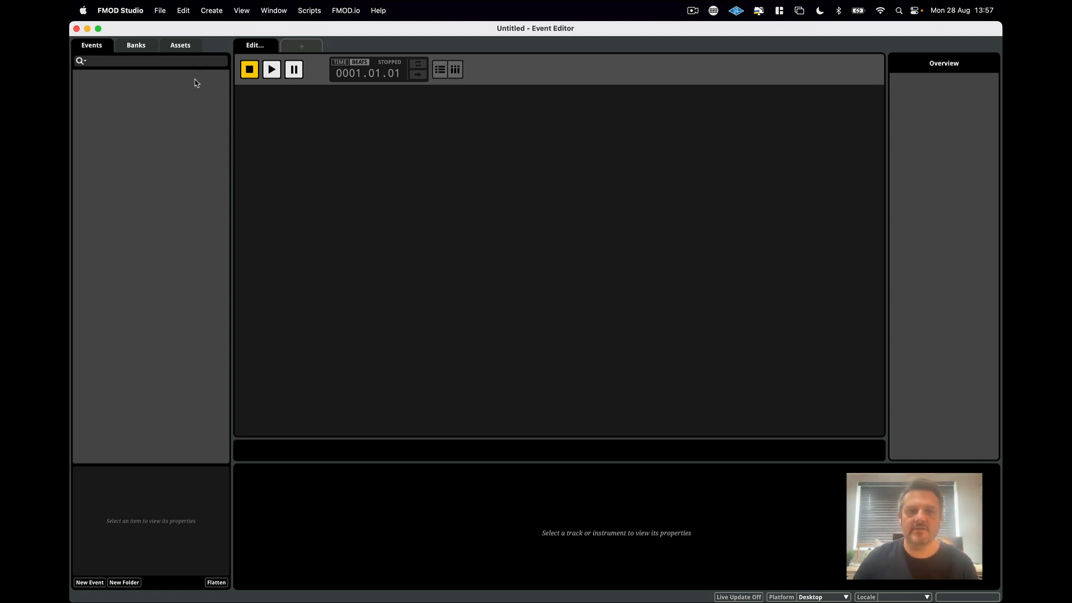
click(182, 45)
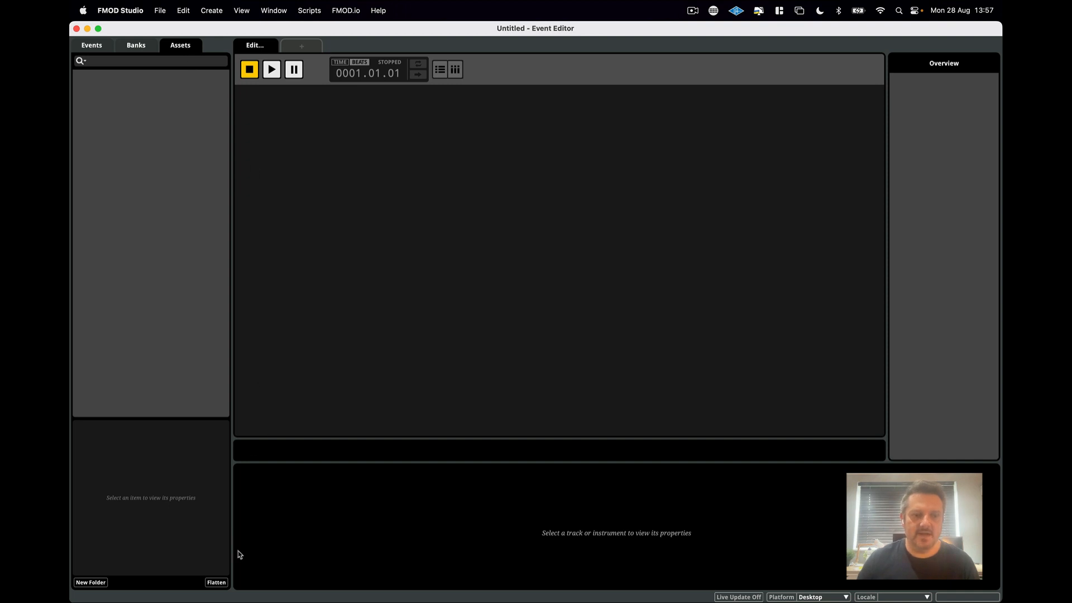
click(108, 582)
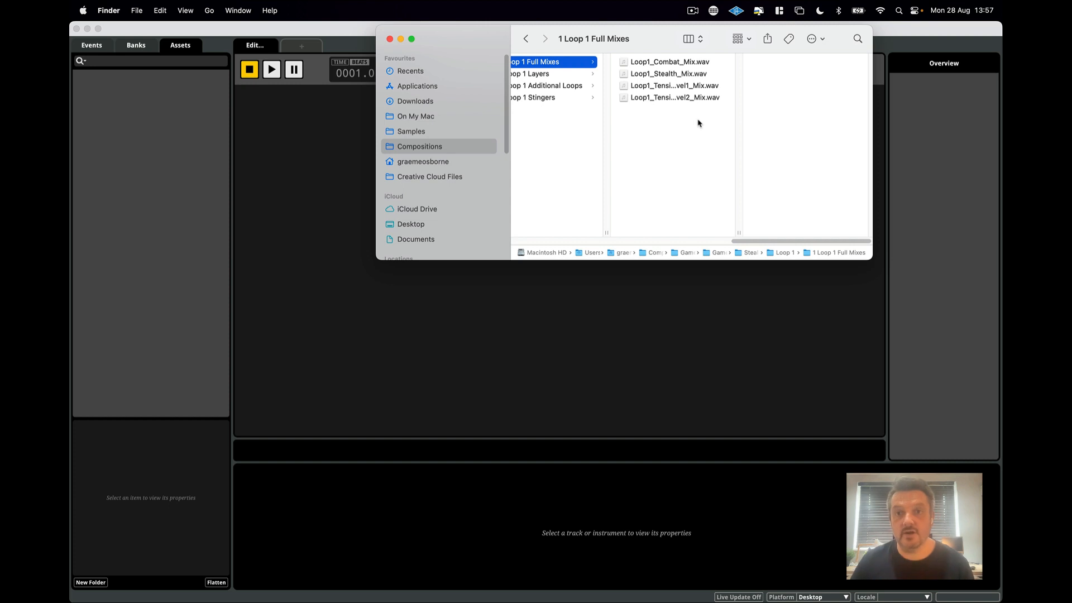
Step: Import Loop1_Stealth_Mix.wav, Loop1_Tension_Level1_Mix.wav, Loop1_Tension_Level2_Mix.wav and Loop1_Combat_Mix.wav into the project's assets
scroll(693, 111, left, 1)
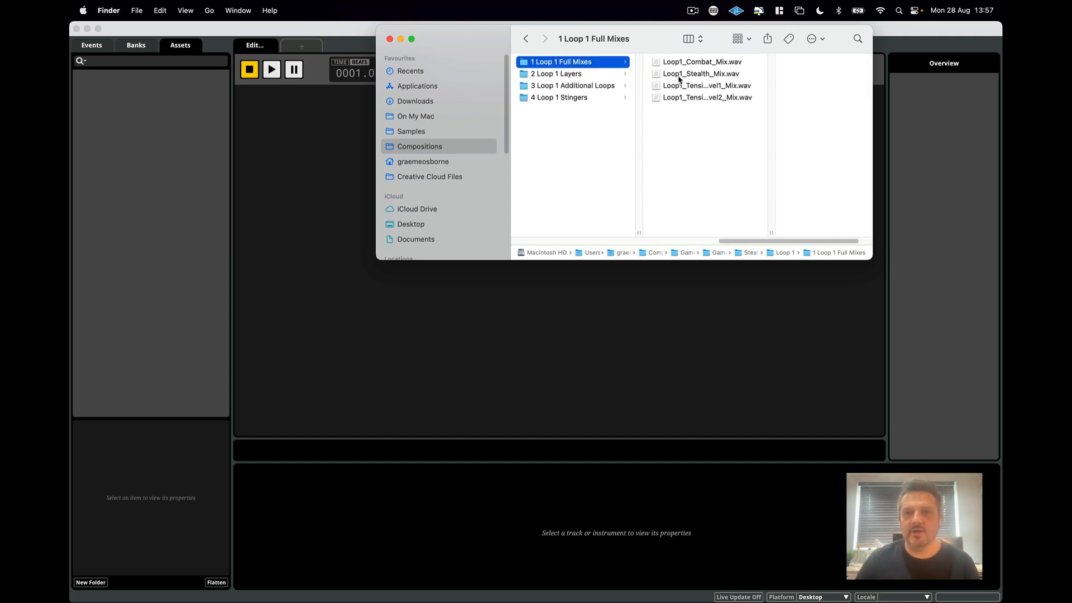
click(682, 76)
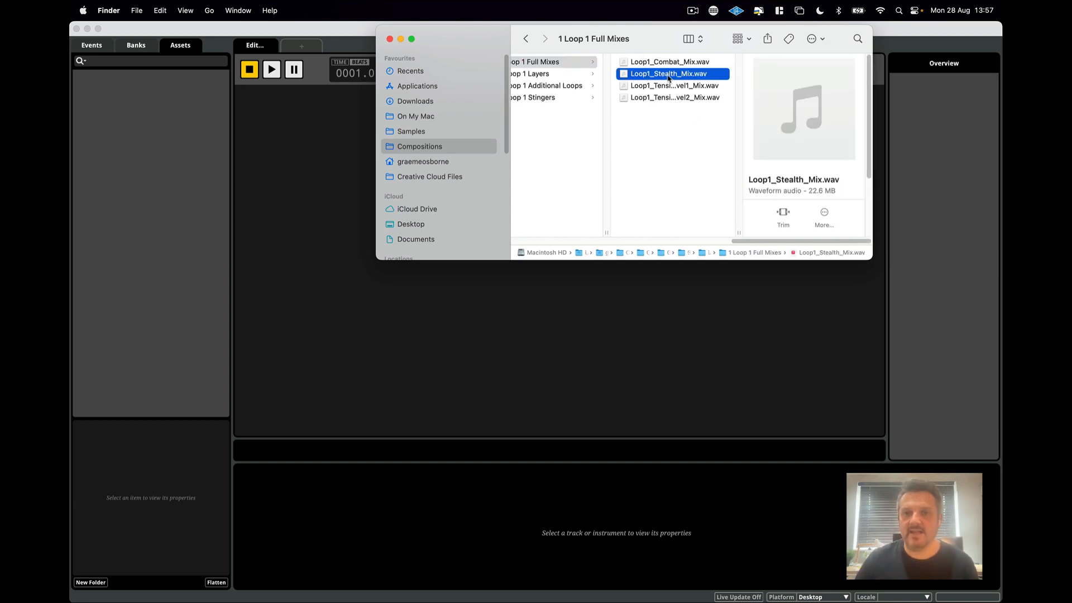
drag(671, 76, 151, 88)
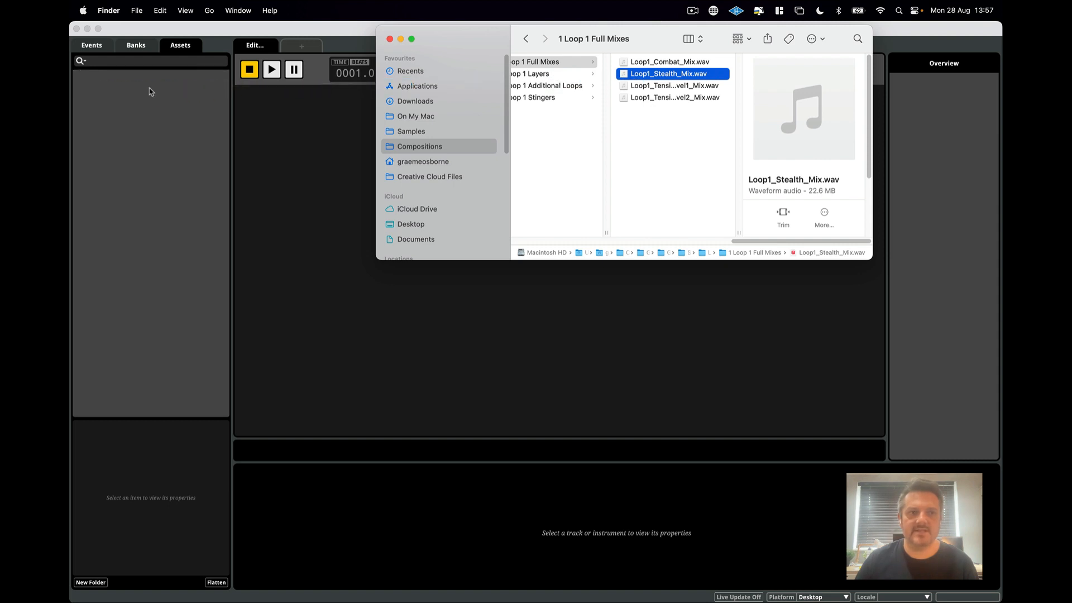
click(672, 87)
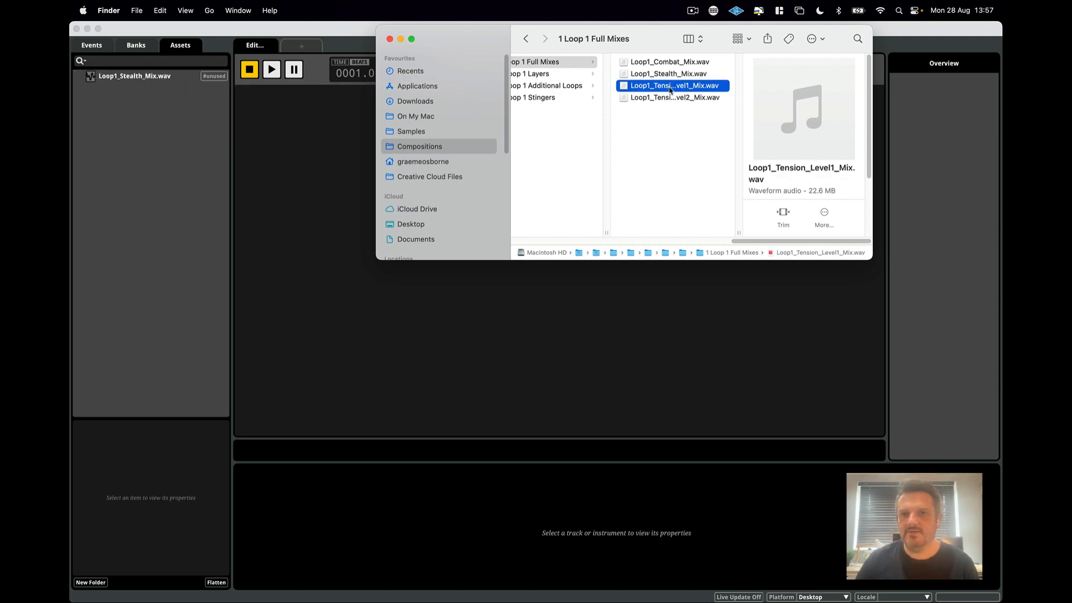
drag(672, 88, 146, 106)
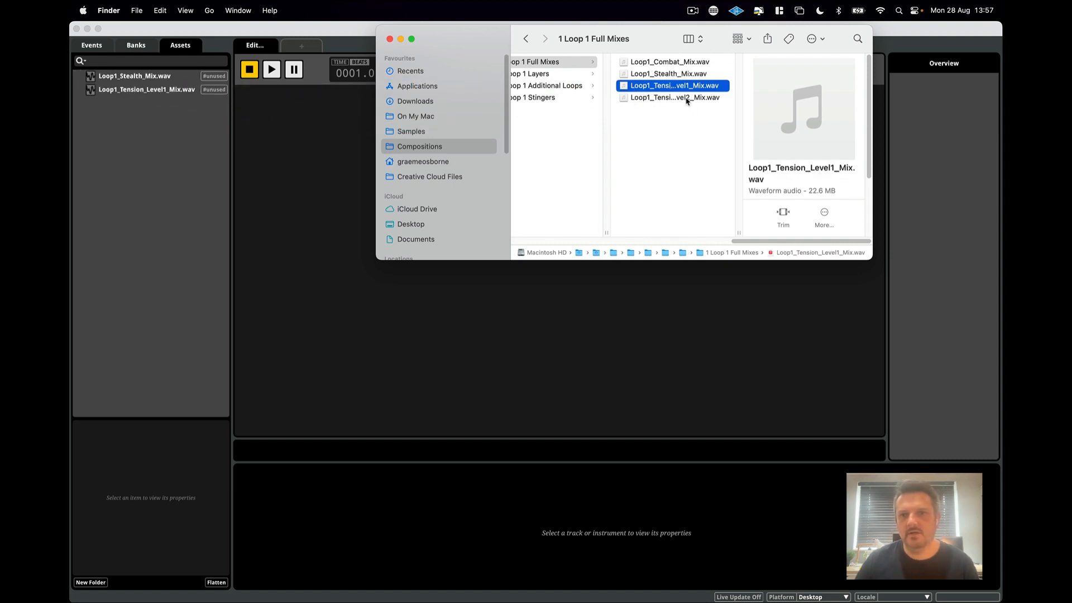
drag(685, 100, 201, 129)
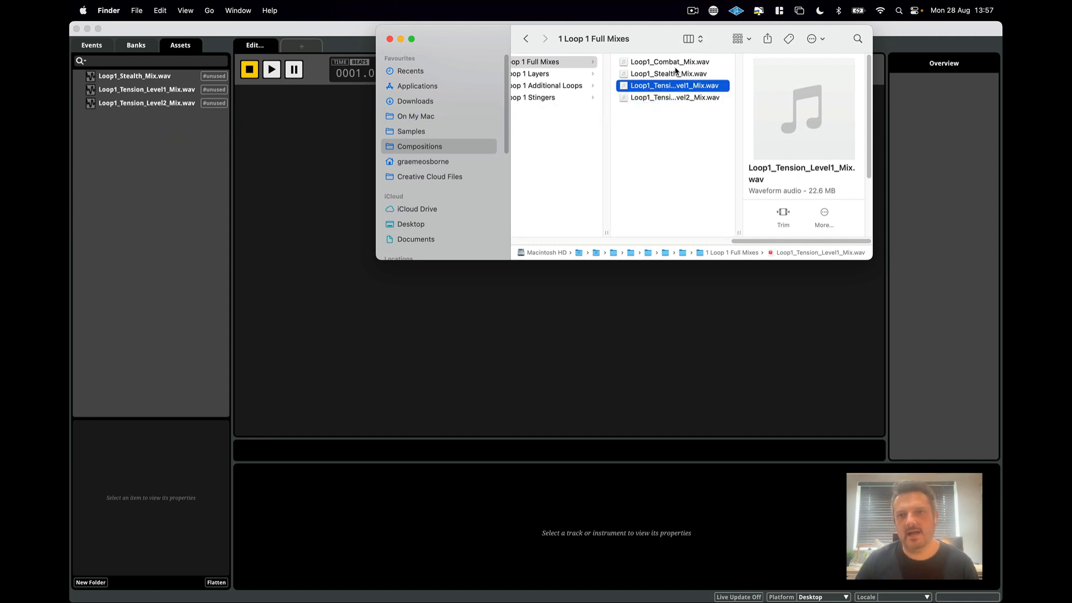
drag(674, 66, 148, 154)
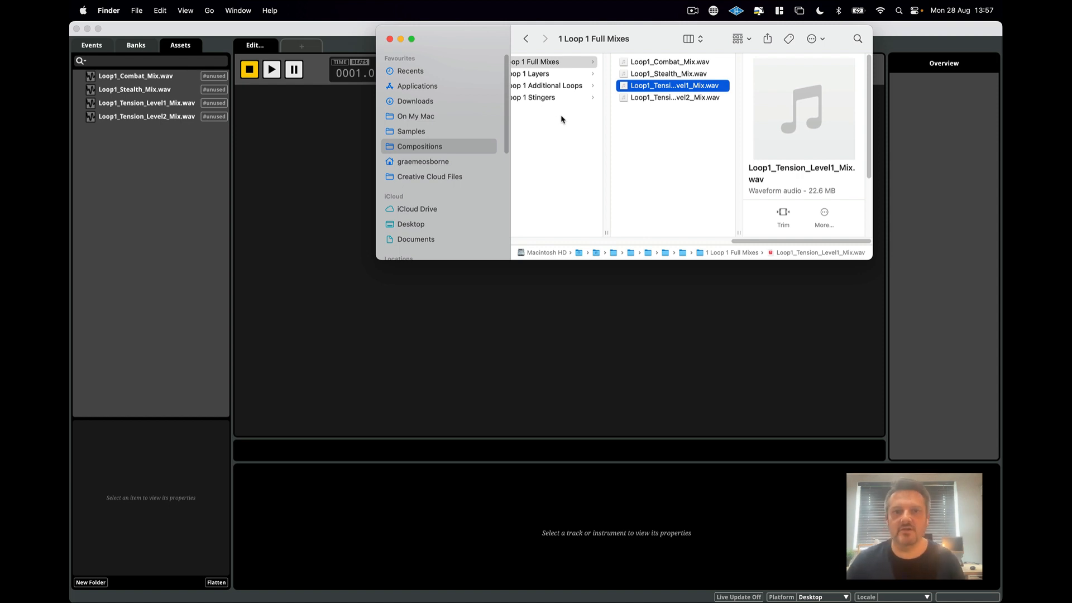
Step: Import the three combat sting files from the 4 Loop 1 Stingers folder into the project's assets
click(538, 98)
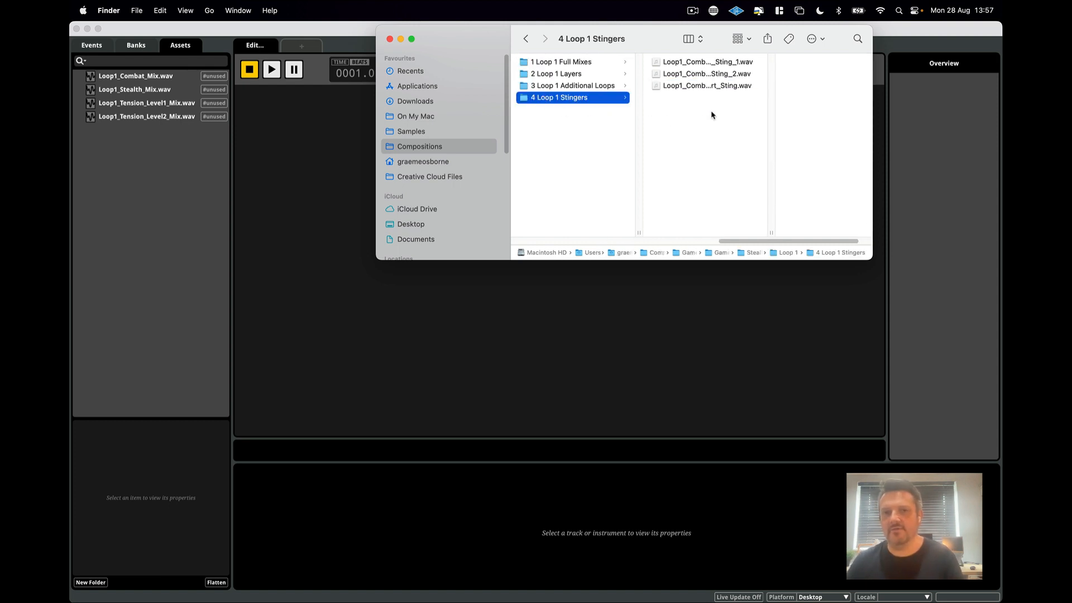
drag(740, 120, 116, 150)
click(178, 229)
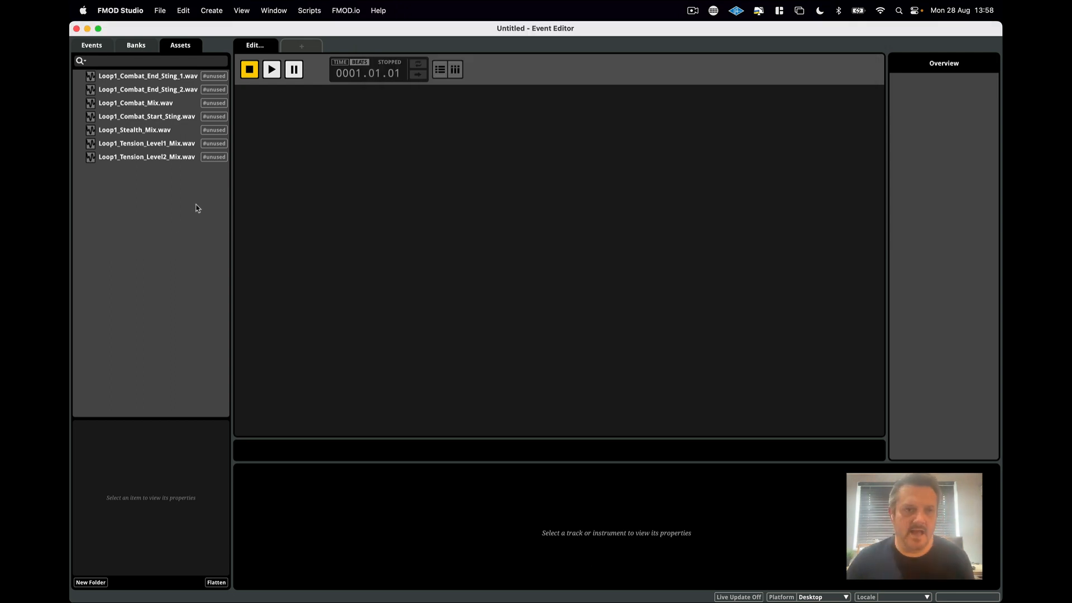
Step: Create a new folder named Loop 1 in the project's assets
right_click(148, 184)
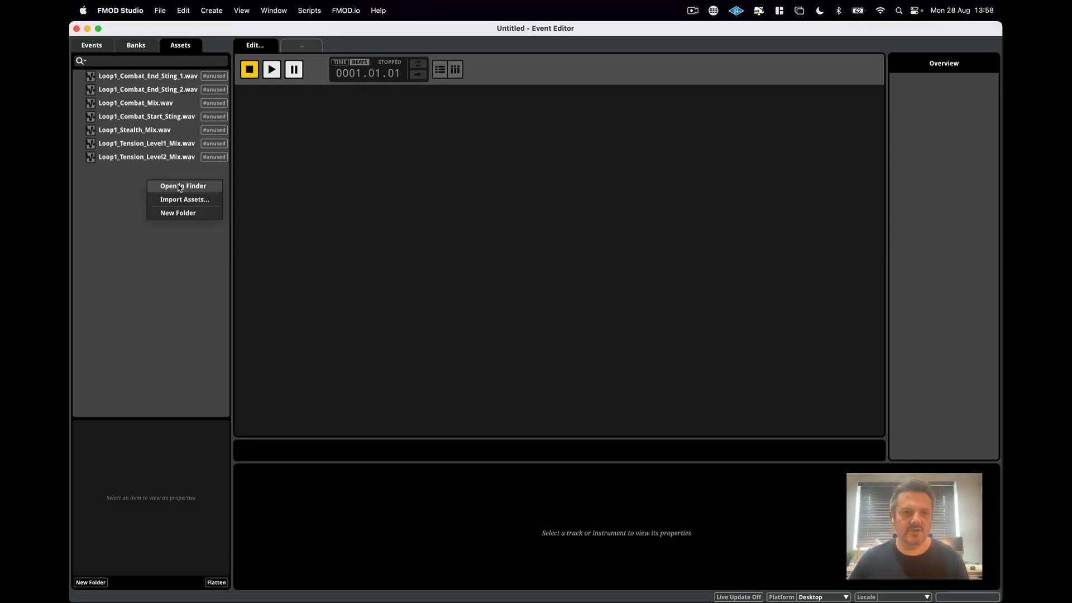
click(173, 214)
text(4)
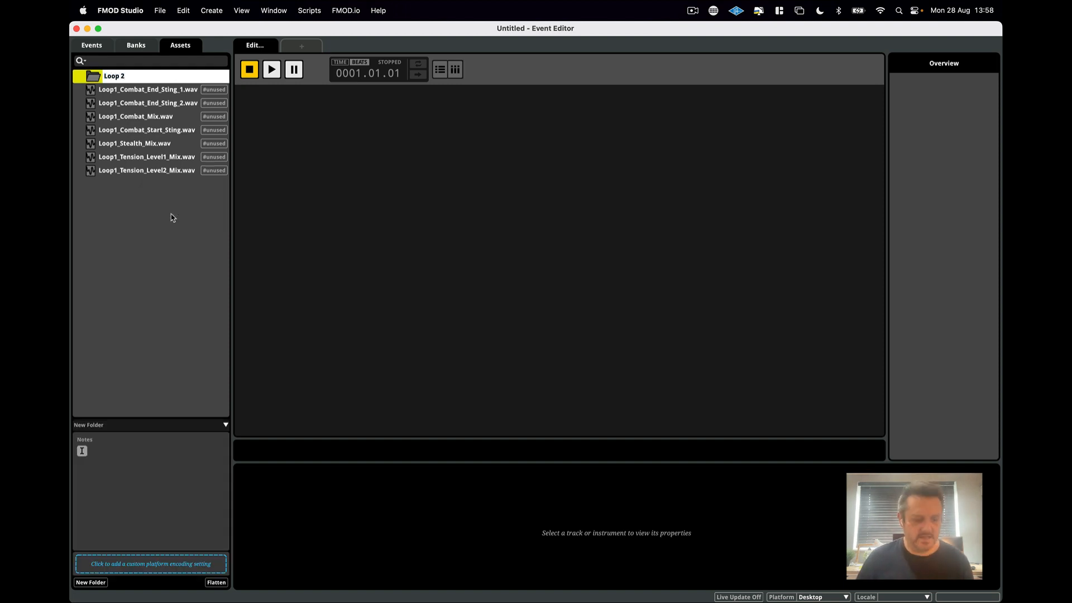
key(Return)
Step: Move all seven imported Loop1 audio files into the Loop 1 asset folder
drag(172, 218, 126, 103)
click(130, 95)
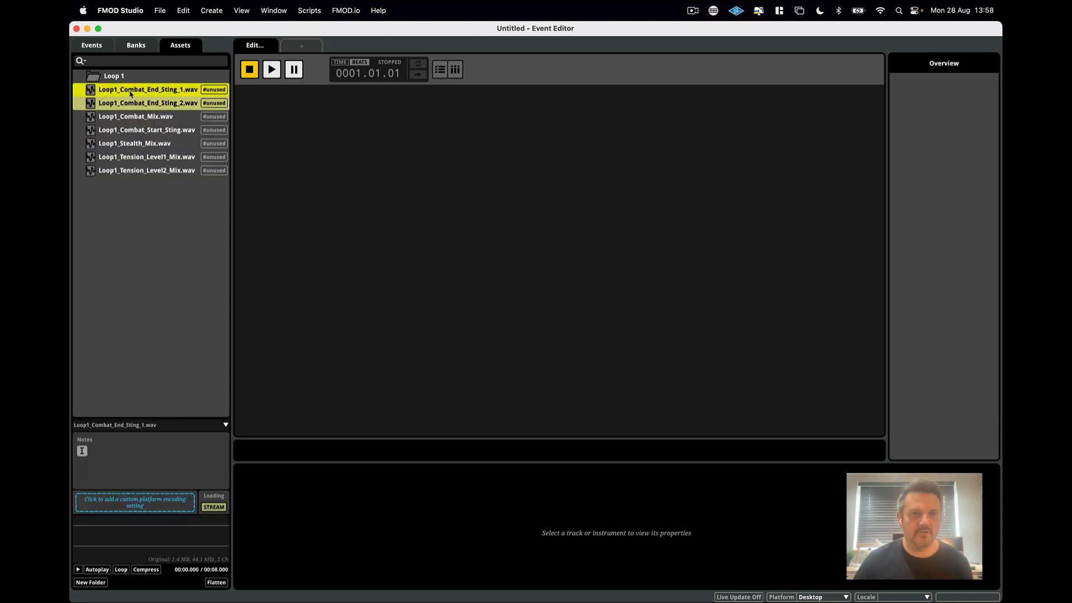
click(148, 174)
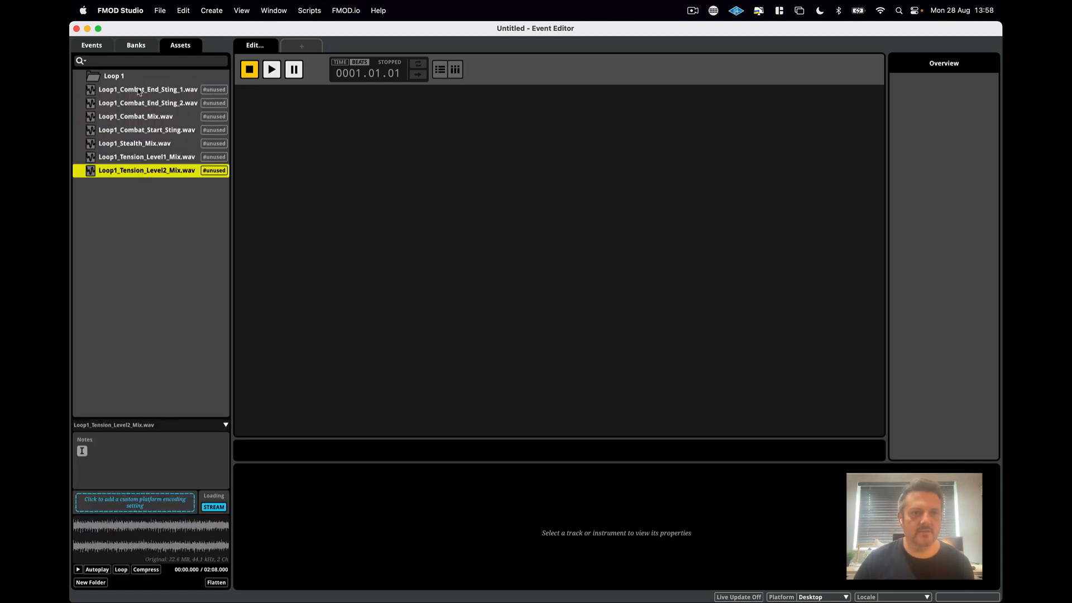
shift+click(139, 91)
drag(139, 91, 105, 76)
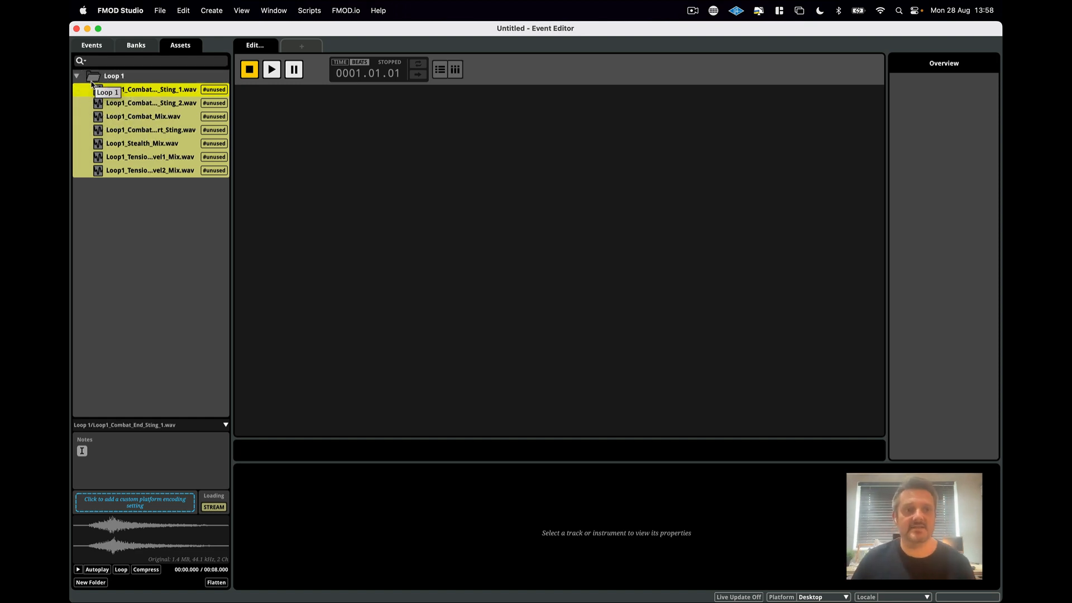
click(134, 261)
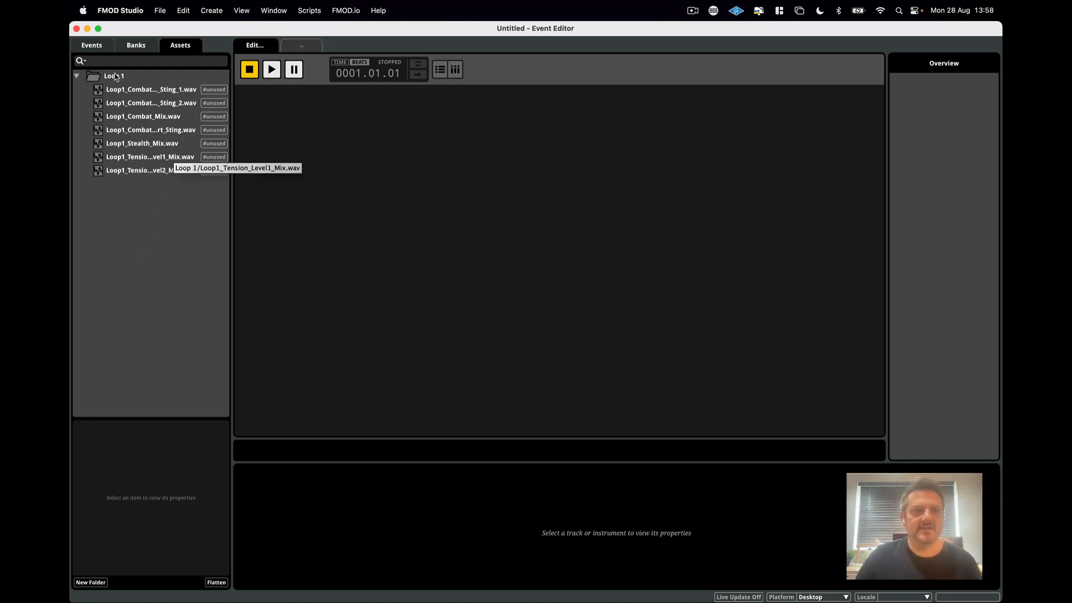
Step: Create a new event in the project and name it Music
click(93, 47)
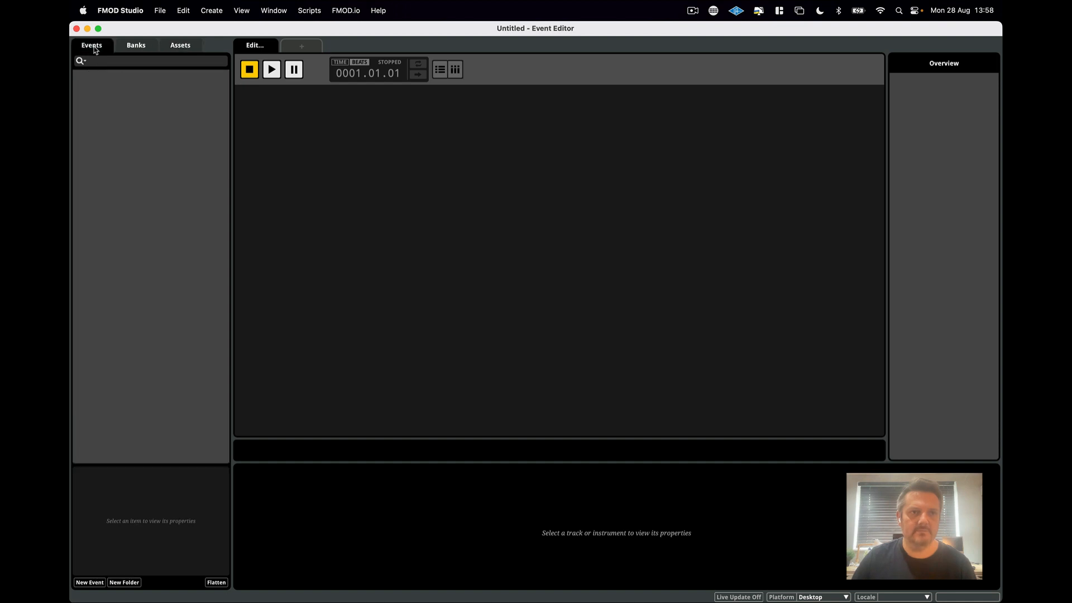
right_click(132, 92)
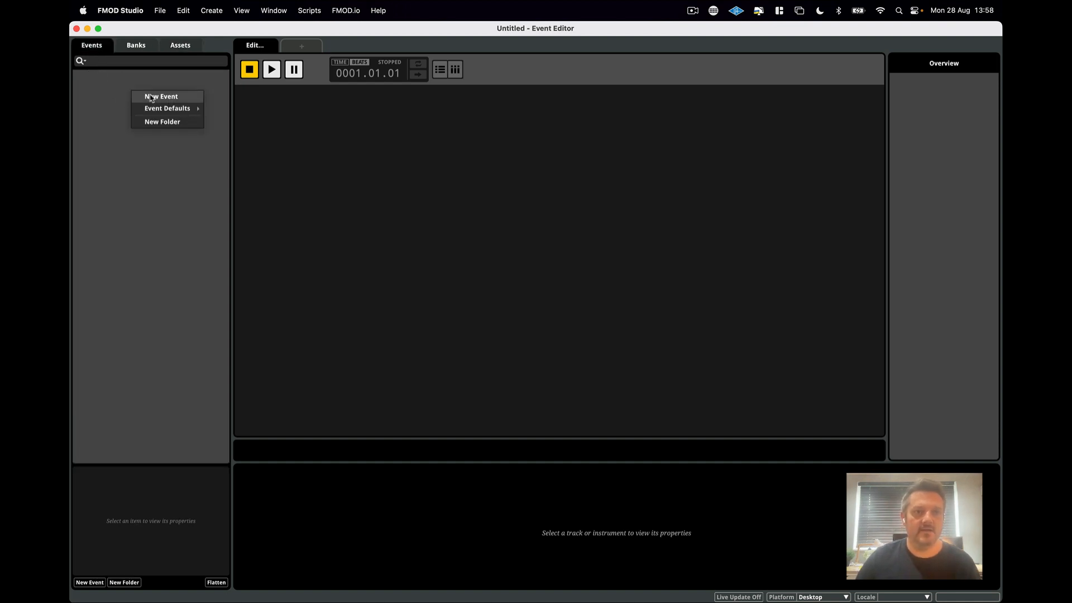
click(152, 97)
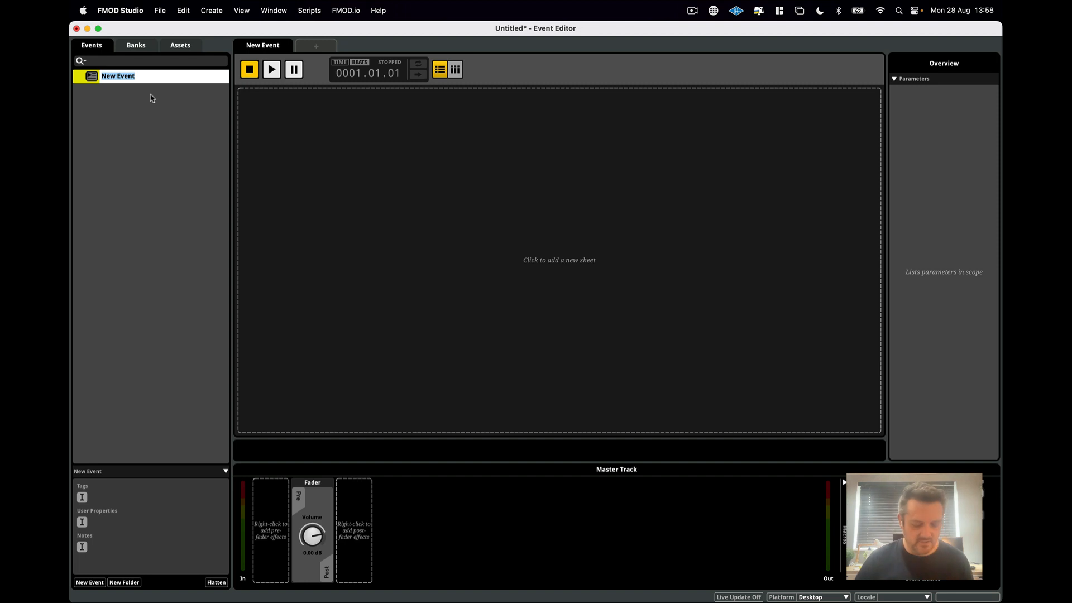
text(Music)
key(Return)
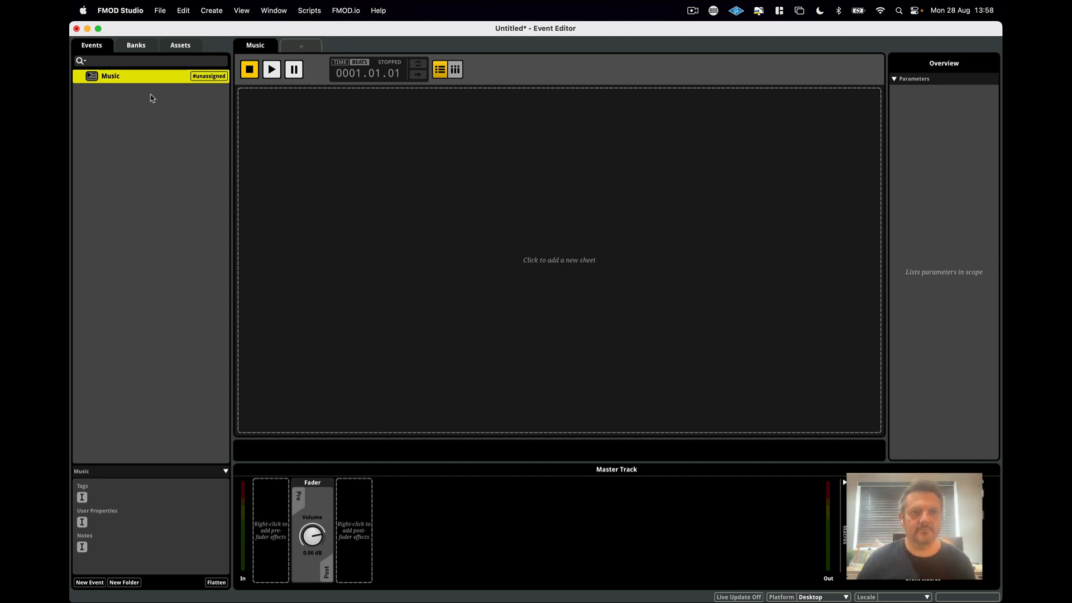
Step: Assign the Music event to the Master bank
right_click(207, 81)
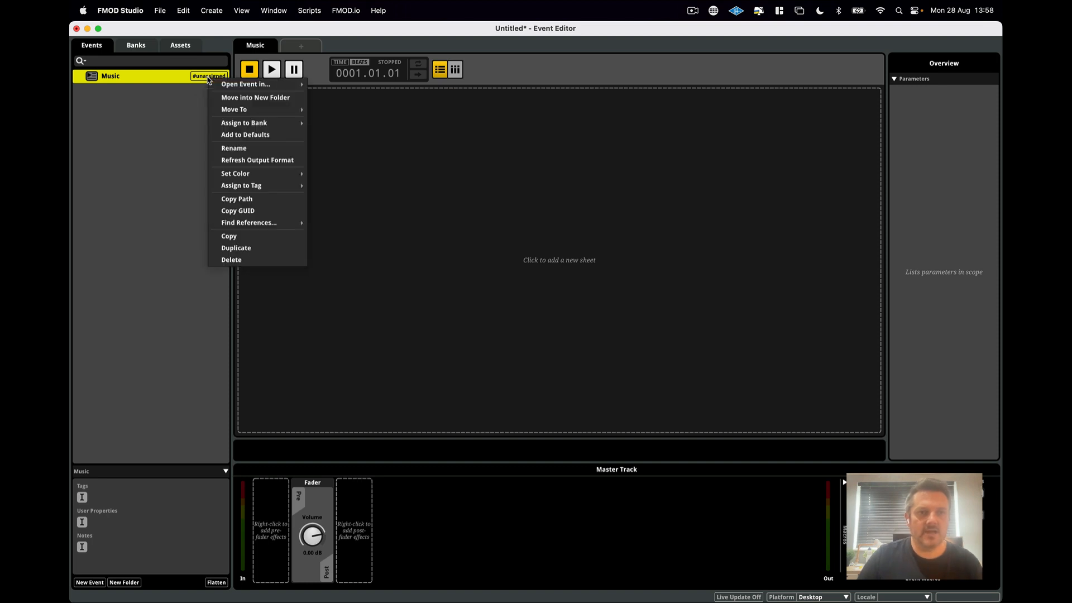
mouse_move(274, 123)
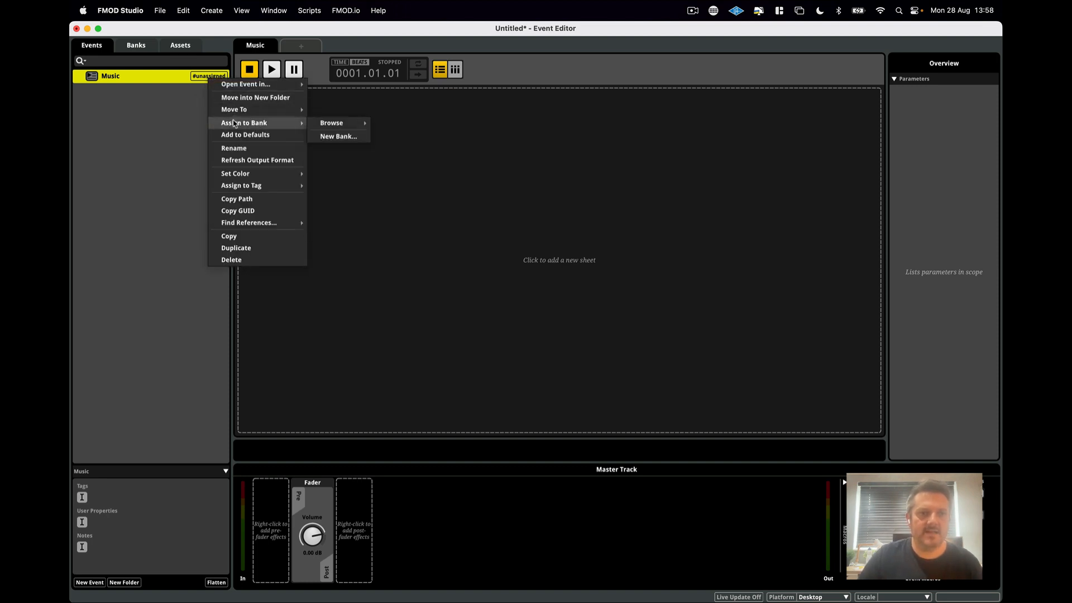
mouse_move(337, 130)
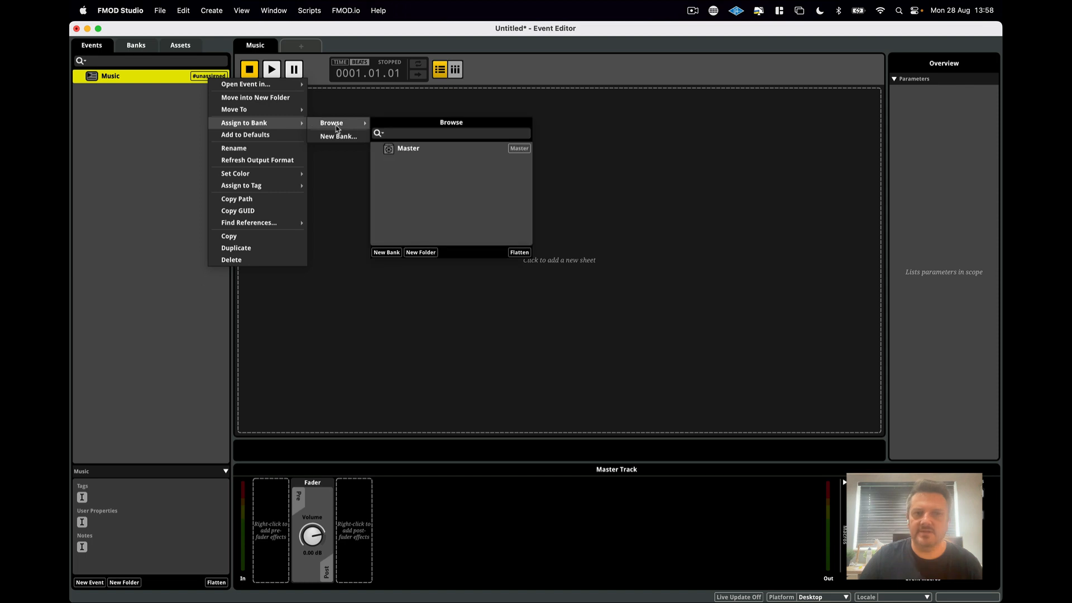
click(406, 149)
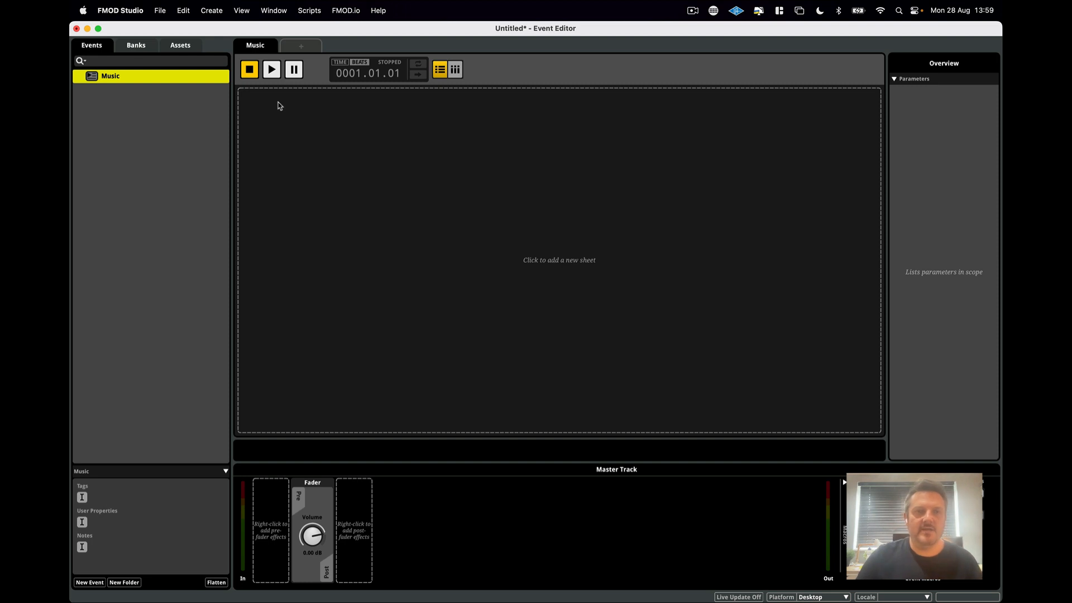
Step: Add a timeline sheet to the Music event and create a first audio track on it
click(317, 108)
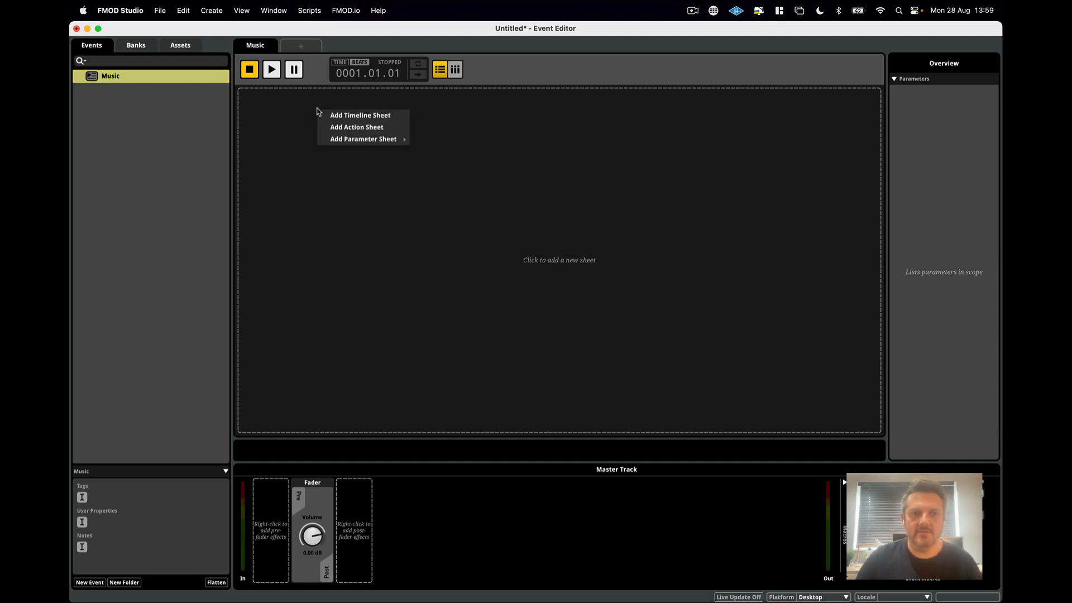
click(352, 117)
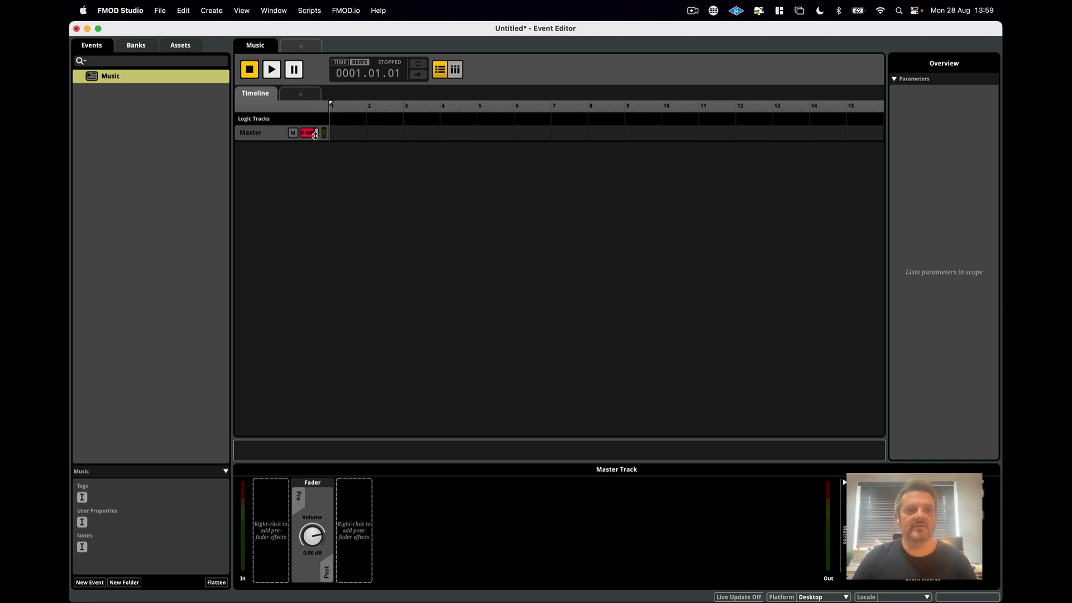
click(269, 135)
right_click(269, 135)
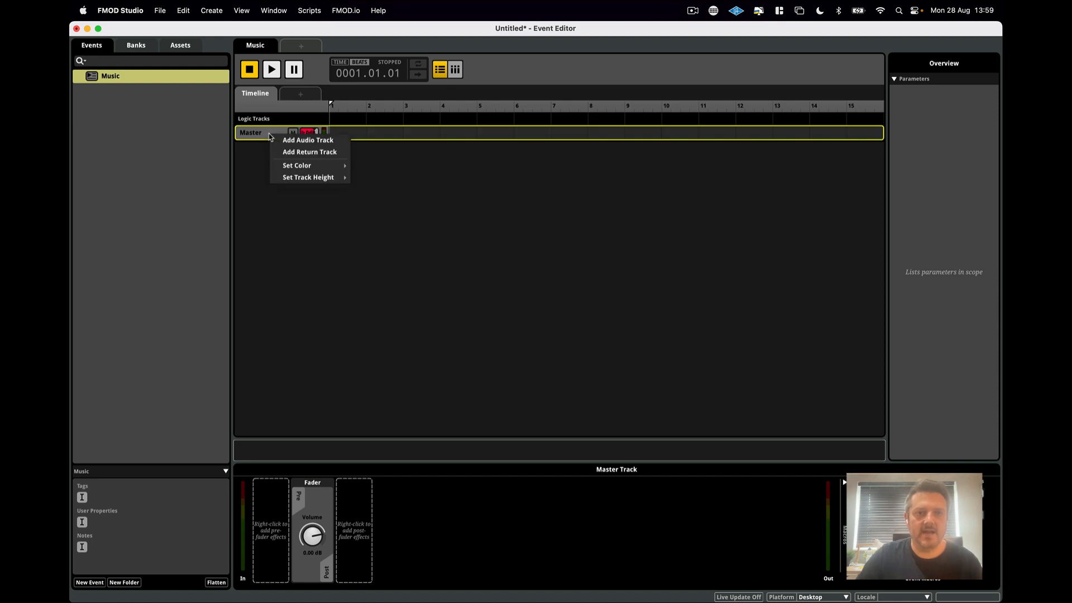
click(295, 140)
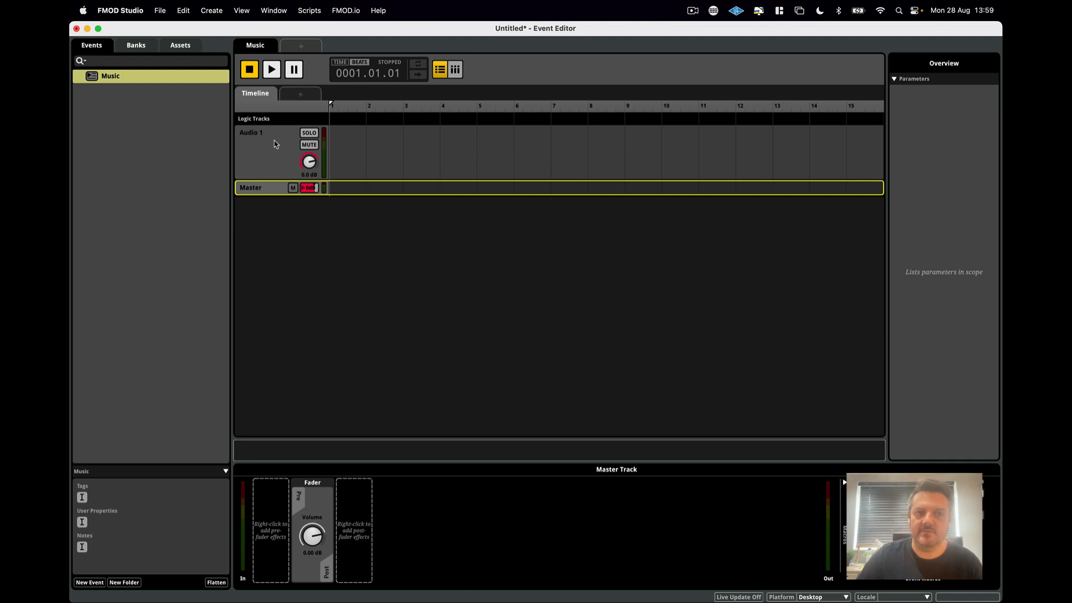
Step: Add three more audio tracks to the Music event's timeline, for four in total
right_click(274, 145)
click(300, 148)
right_click(270, 147)
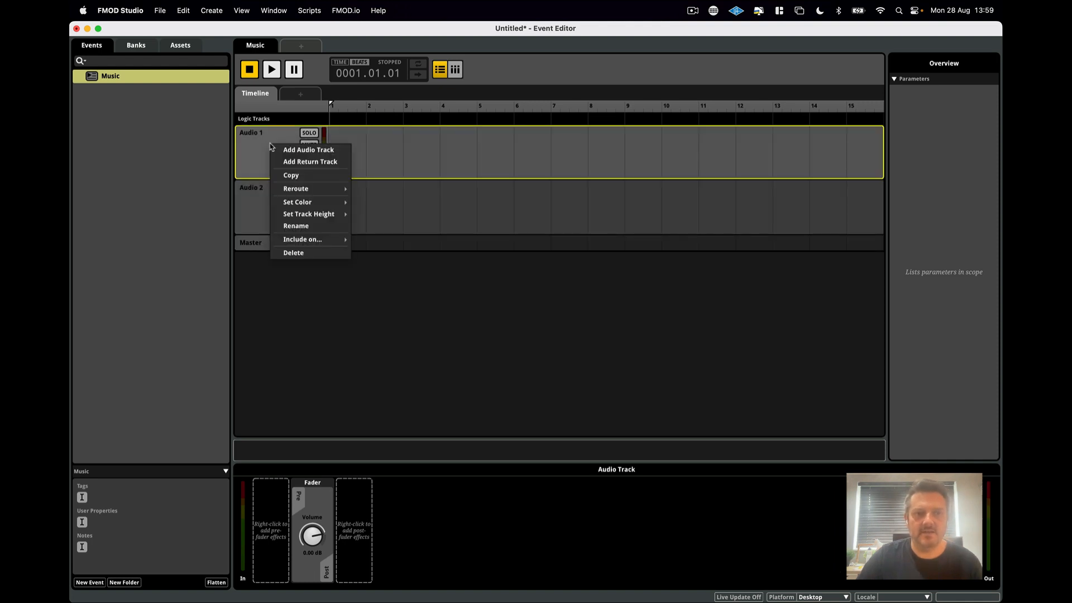
click(291, 152)
right_click(274, 145)
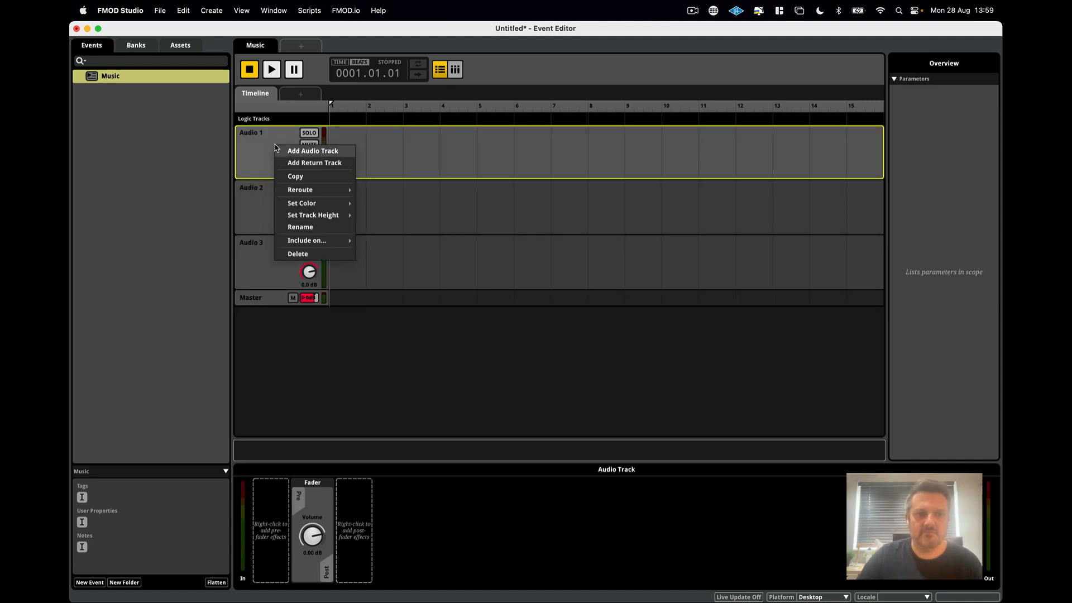
click(303, 152)
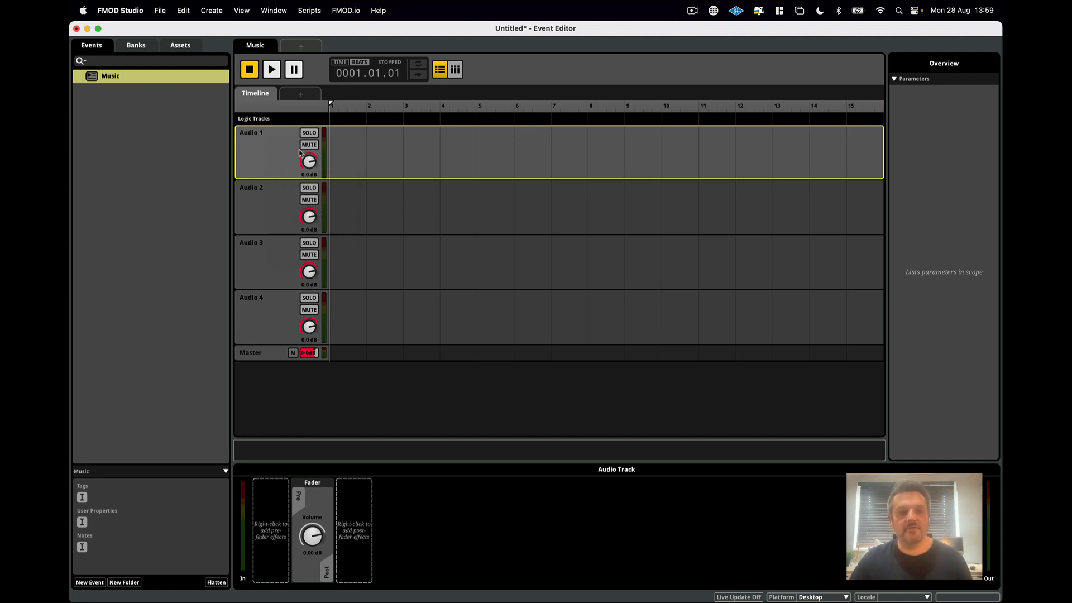
Step: Rename the first audio track Stealth and the second audio track Tension 1
double_click(256, 135)
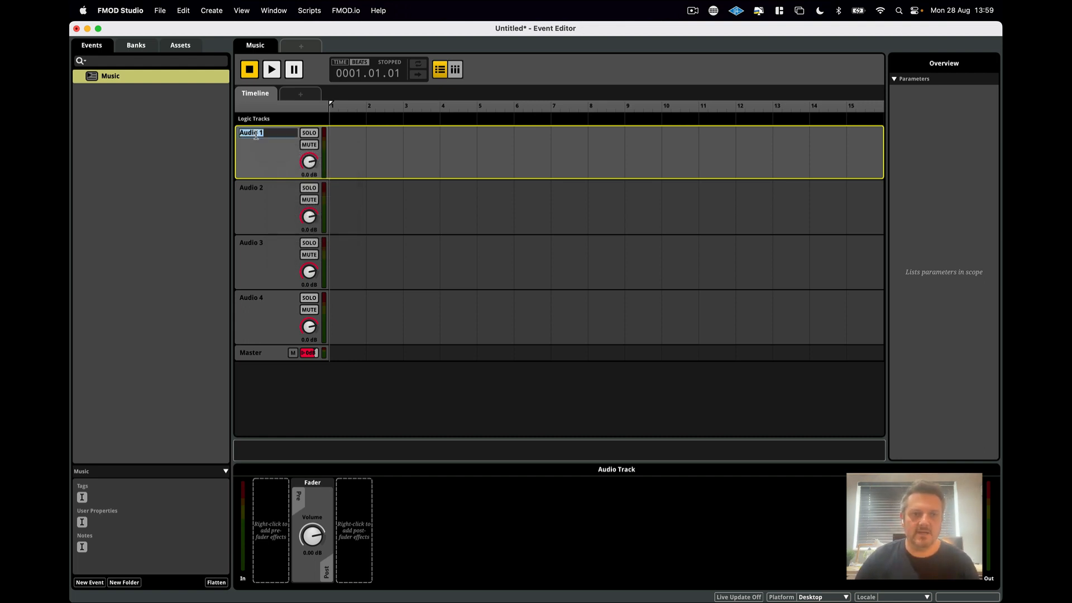
text(Stealth)
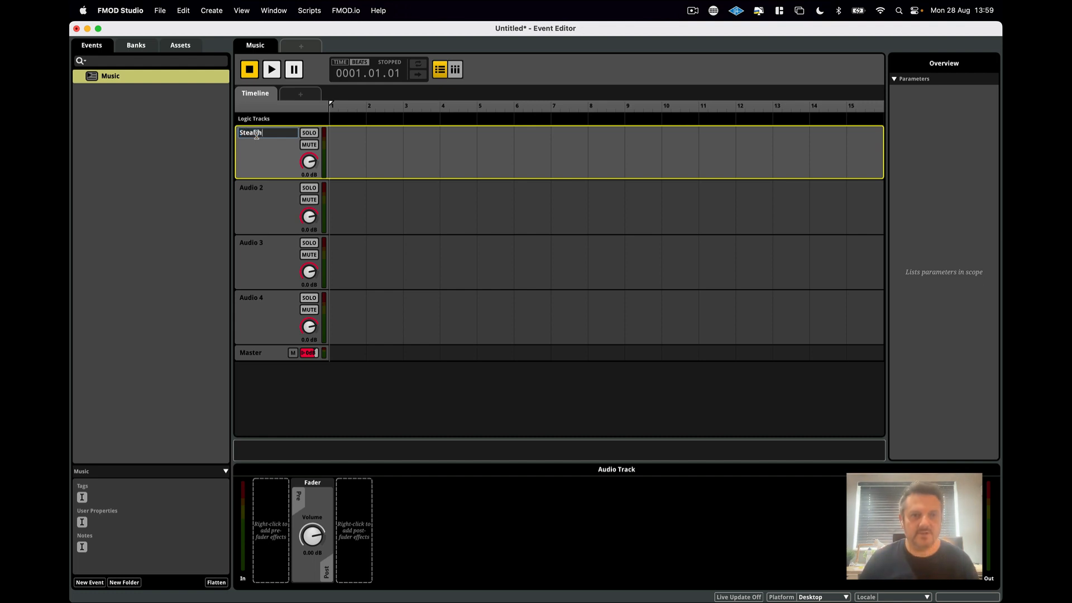
key(Return)
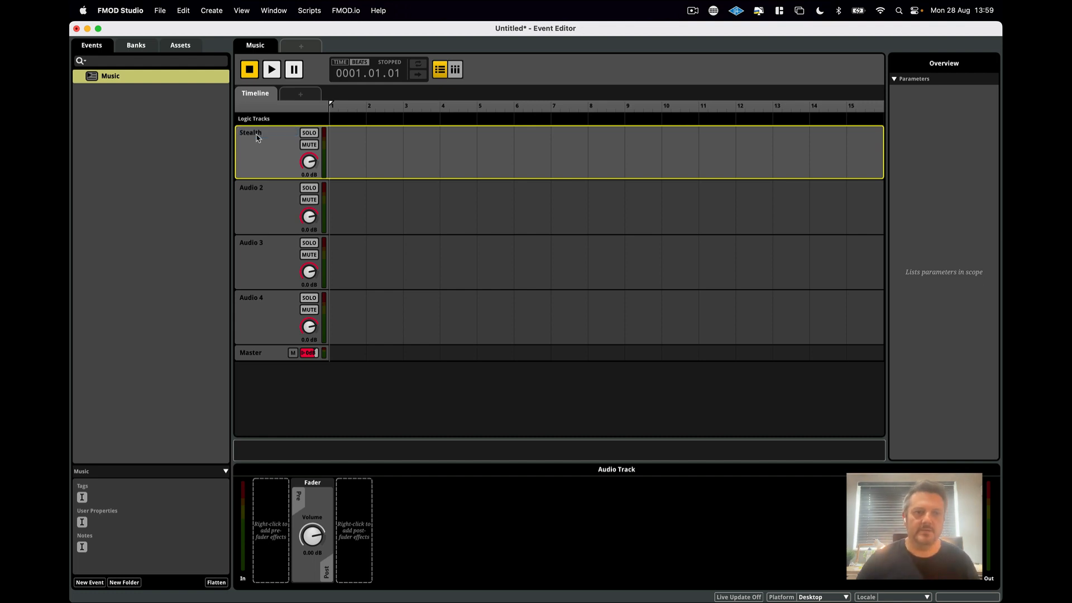
double_click(252, 189)
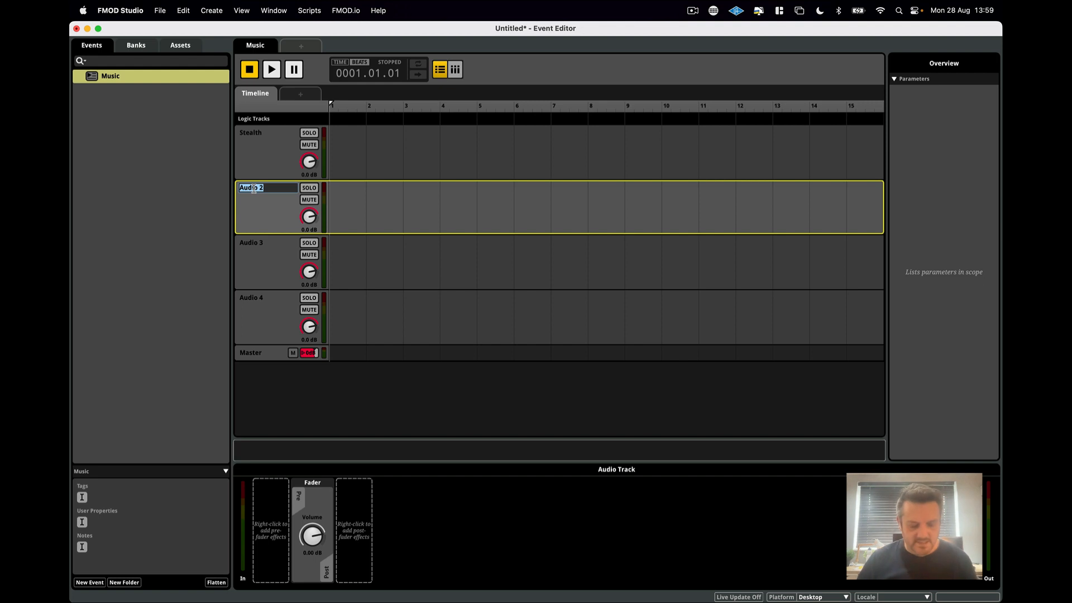
text(Tension 1)
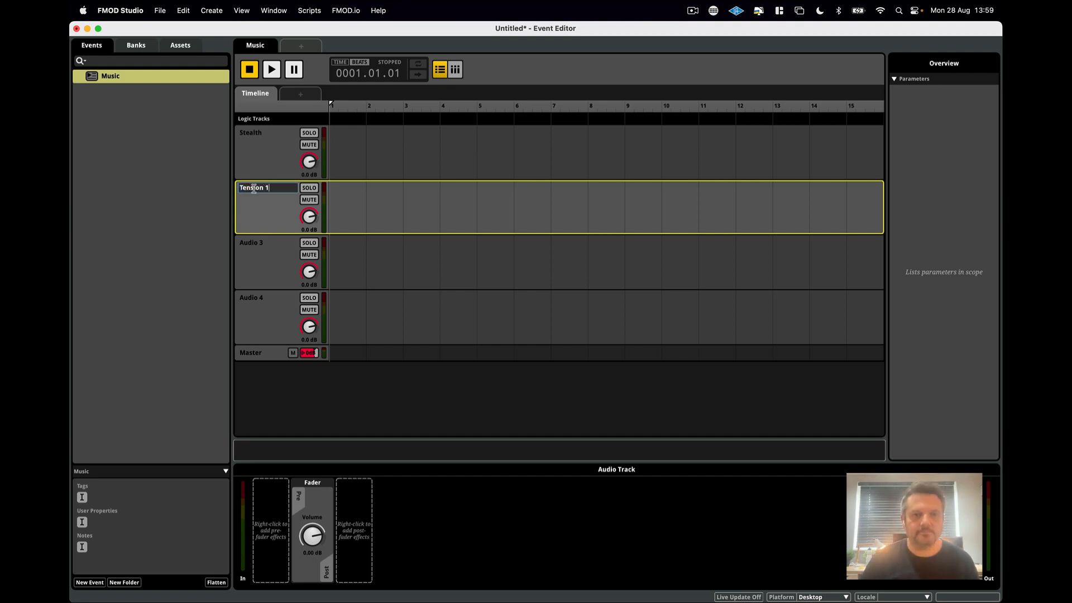
key(Return)
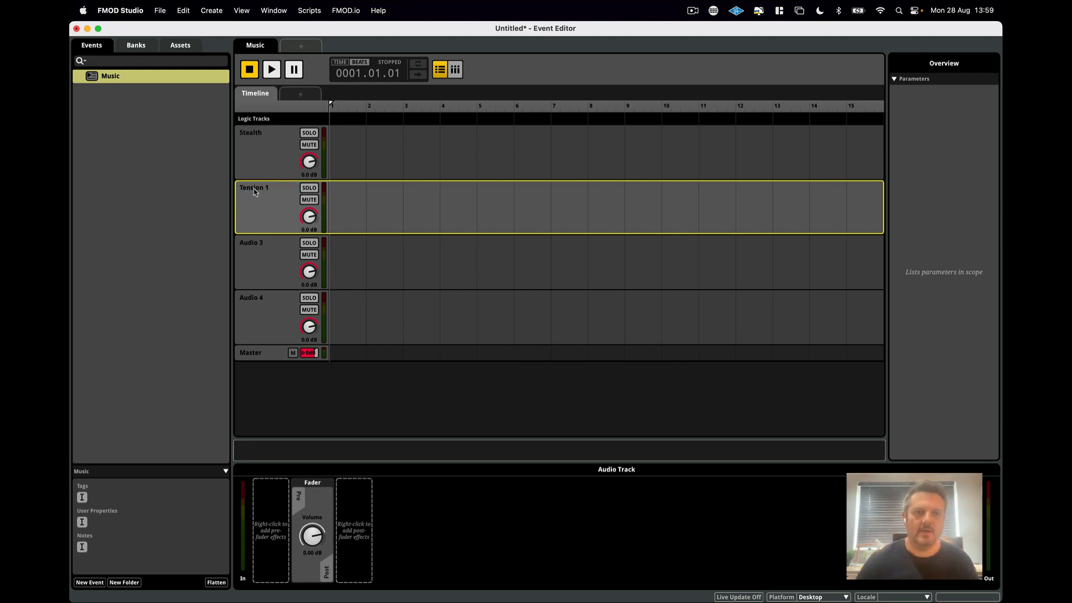
Step: Rename the third audio track Tension 2 and the fourth audio track Combat
double_click(257, 244)
text(Tens)
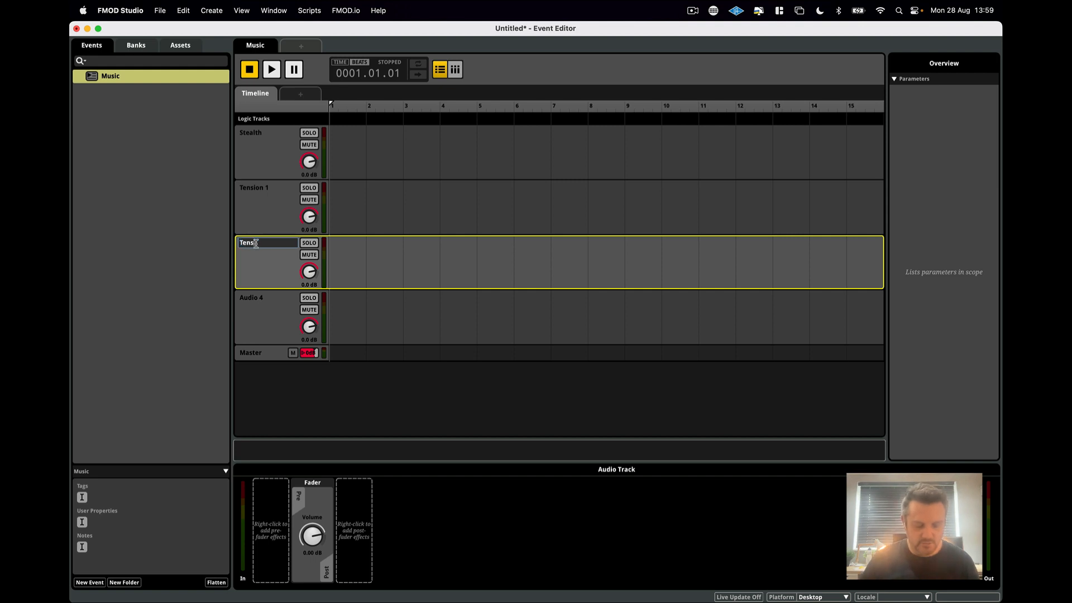
text(ion 2)
key(Return)
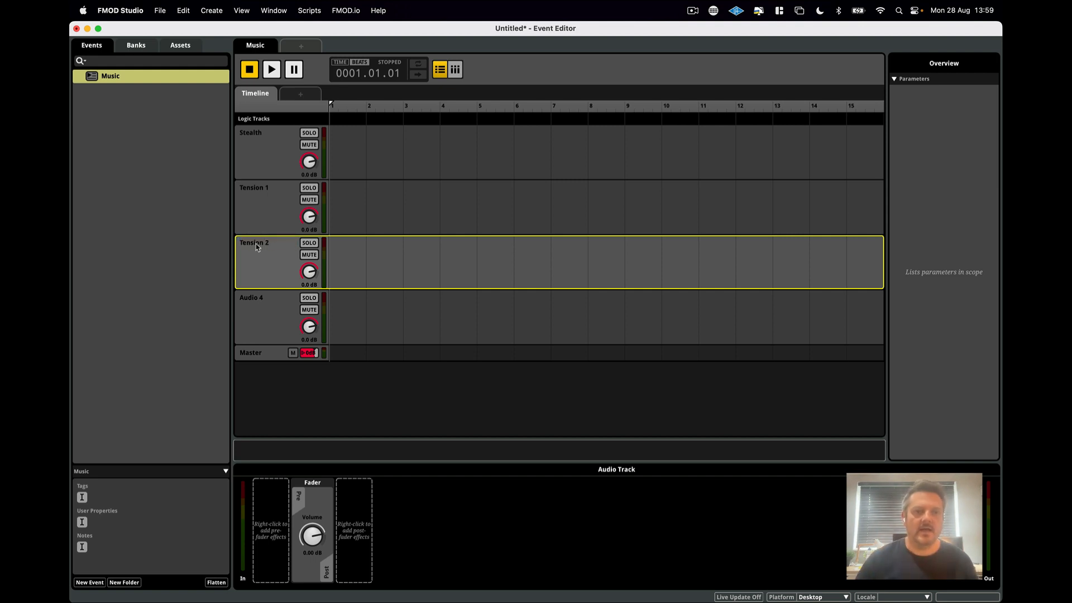
double_click(248, 299)
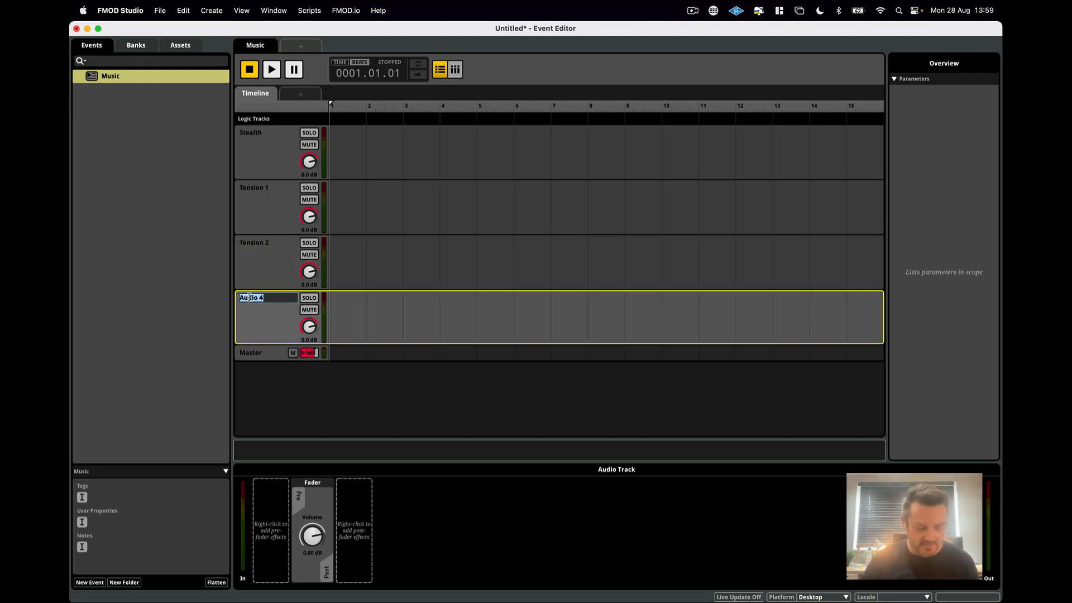
text(Combat)
key(Return)
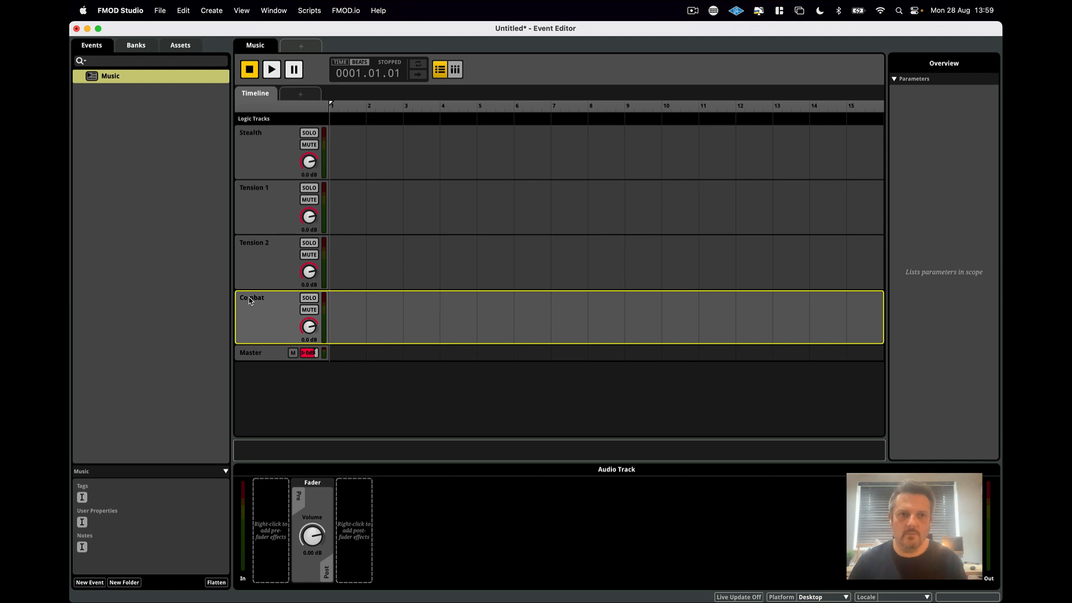
Step: Place the Loop1_Stealth_Mix.wav asset on the Stealth track so that it starts at bar 1
click(184, 48)
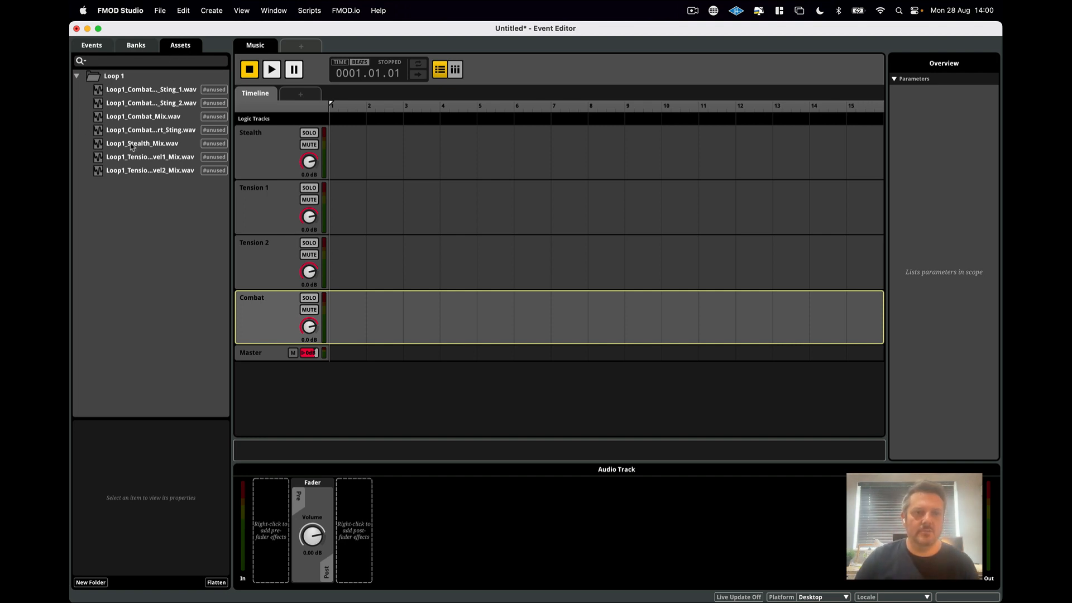
drag(132, 147, 398, 159)
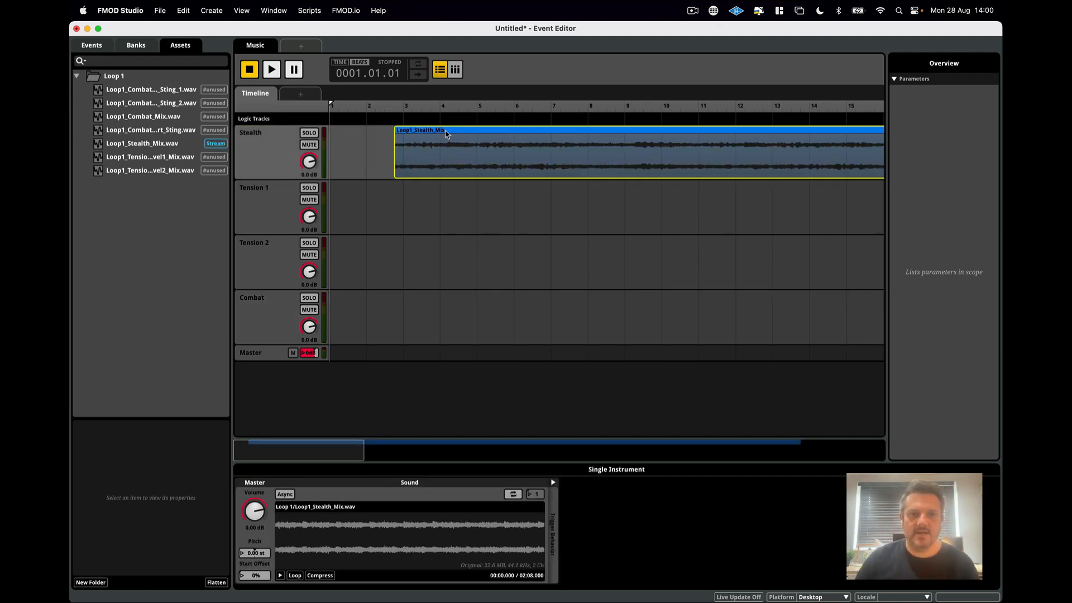
drag(447, 134, 380, 137)
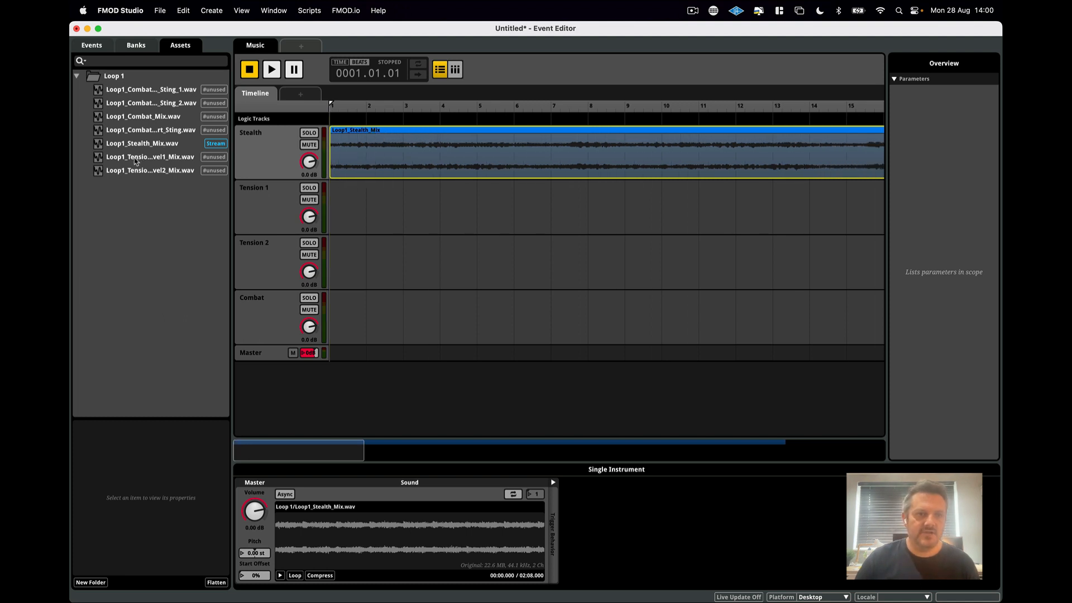
Step: Place the Loop 1 Tension Level1, Tension Level2 and Combat mixes on the Tension 1, Tension 2 and Combat tracks, each starting at bar 1
drag(135, 161, 368, 191)
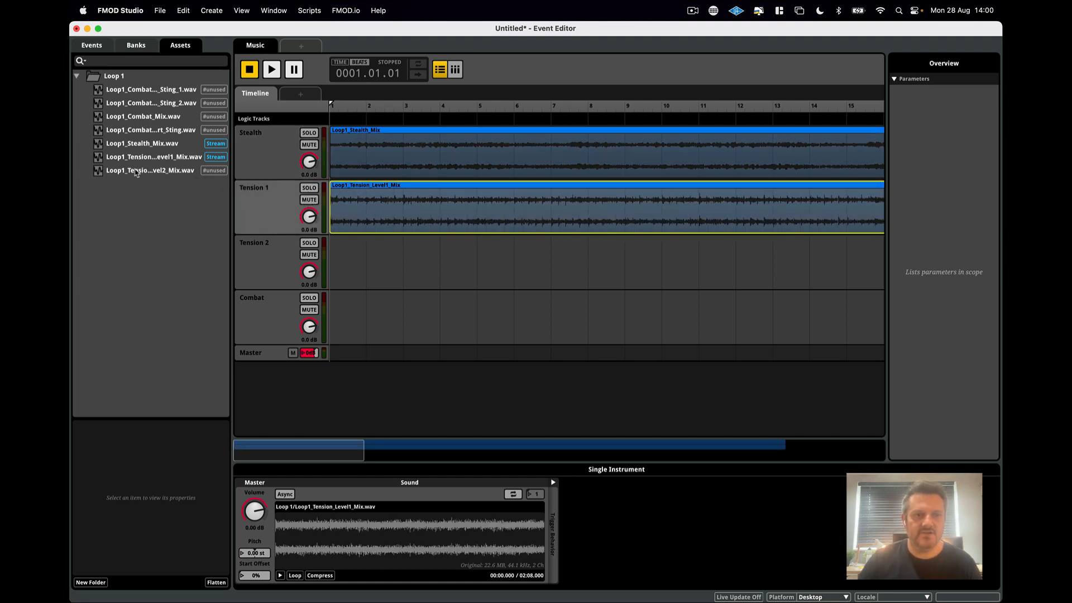
drag(138, 170, 372, 247)
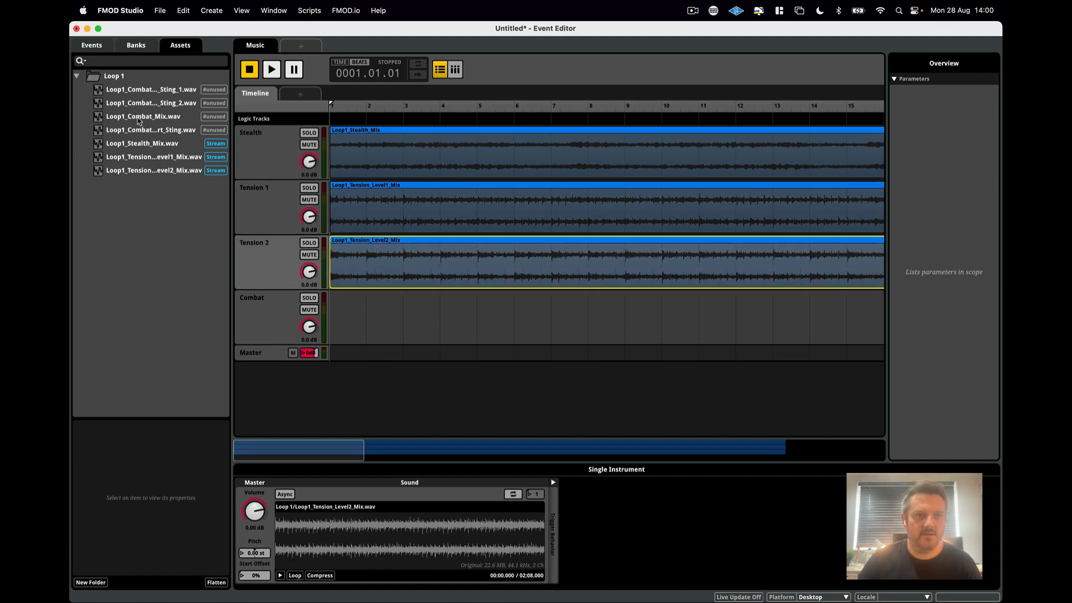
drag(139, 118, 381, 315)
drag(462, 302, 410, 299)
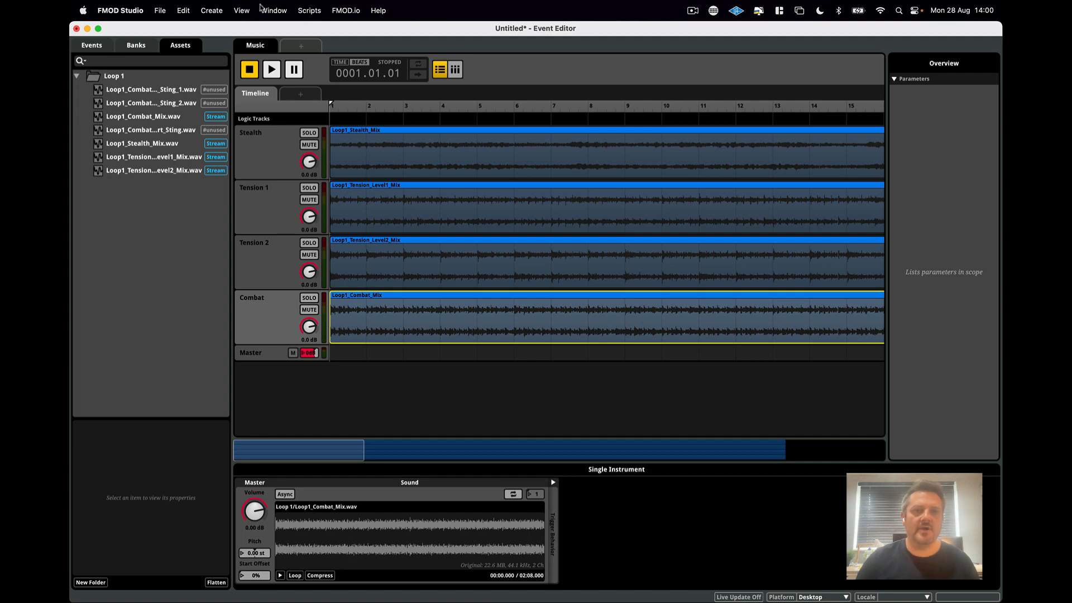
Step: Move the Loop1_Combat_Mix instrument along the Combat track so that it starts at bar 69, past the end of the other mixes
click(241, 11)
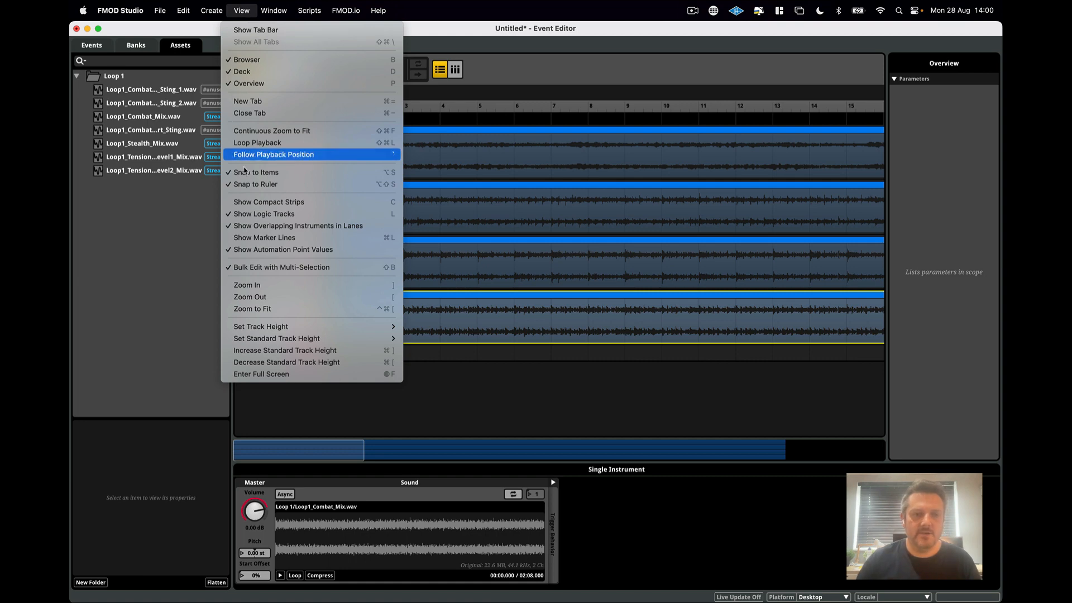
click(242, 298)
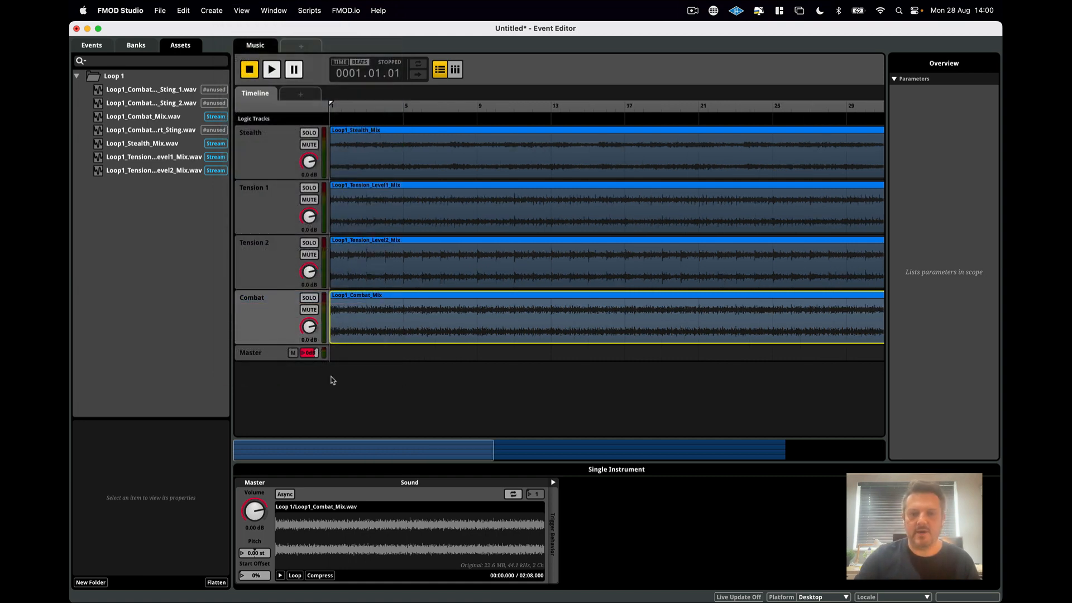
key(super+minus)
key(super+minus)
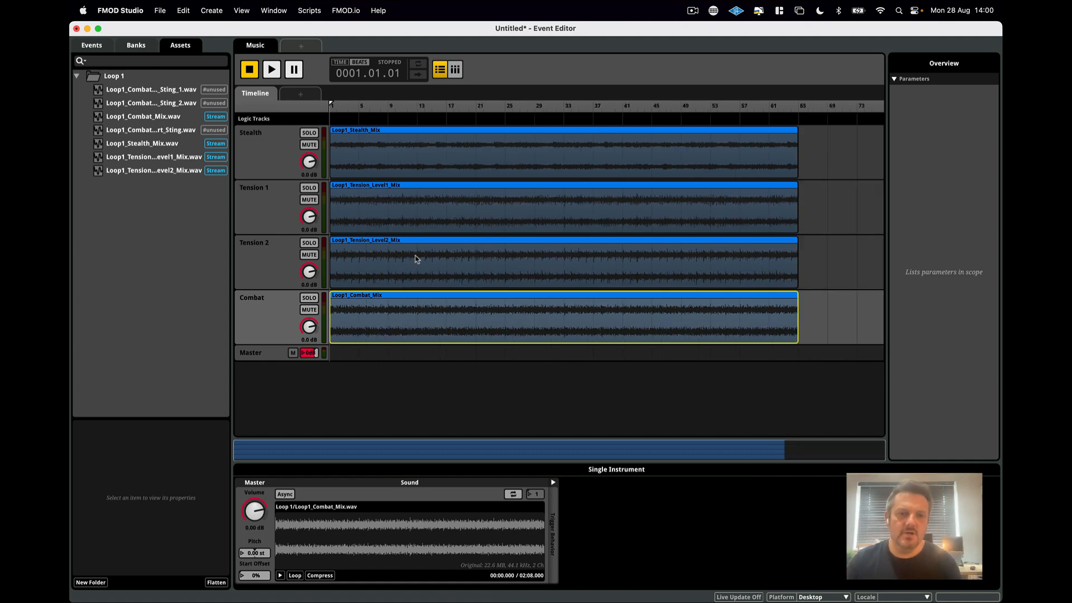
drag(352, 315, 811, 328)
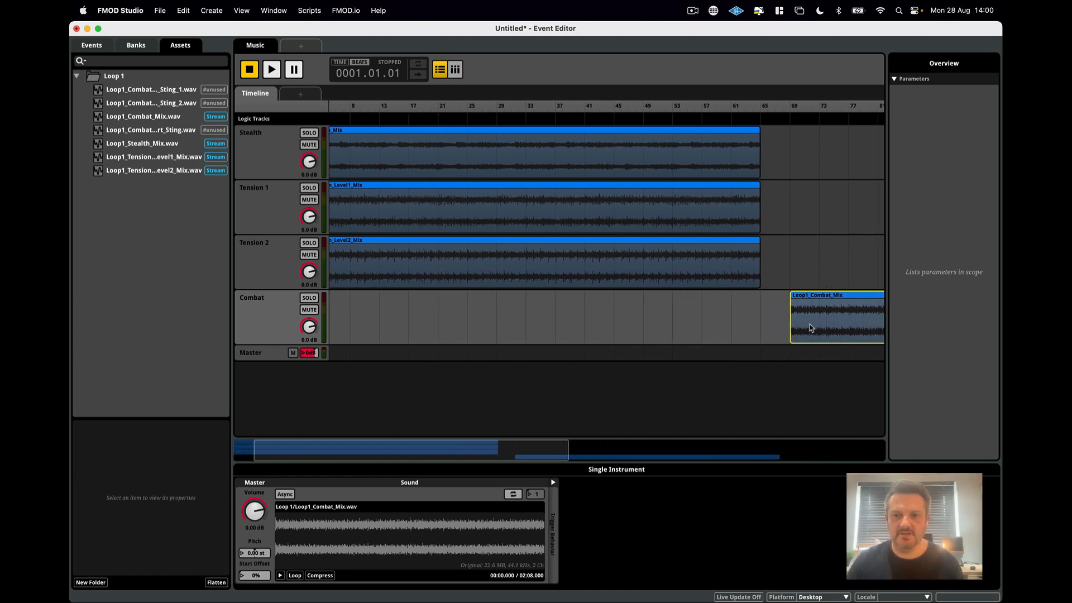
scroll(809, 330, left, 5)
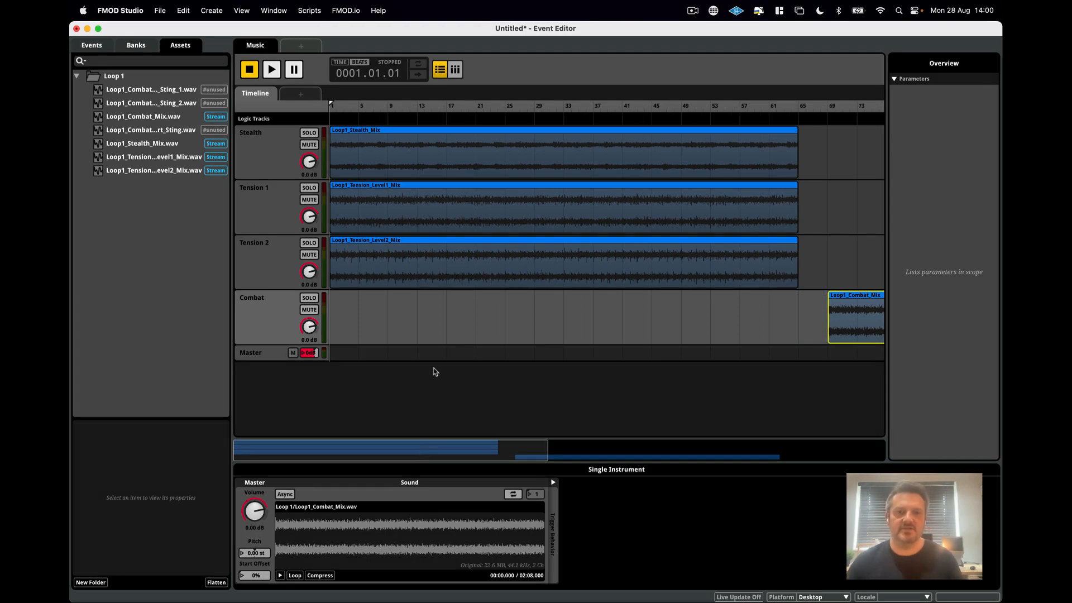
Step: Add a tempo marker at bar 1 of the logic tracks, and check the timeline ruler in time units before returning it to beats
right_click(398, 122)
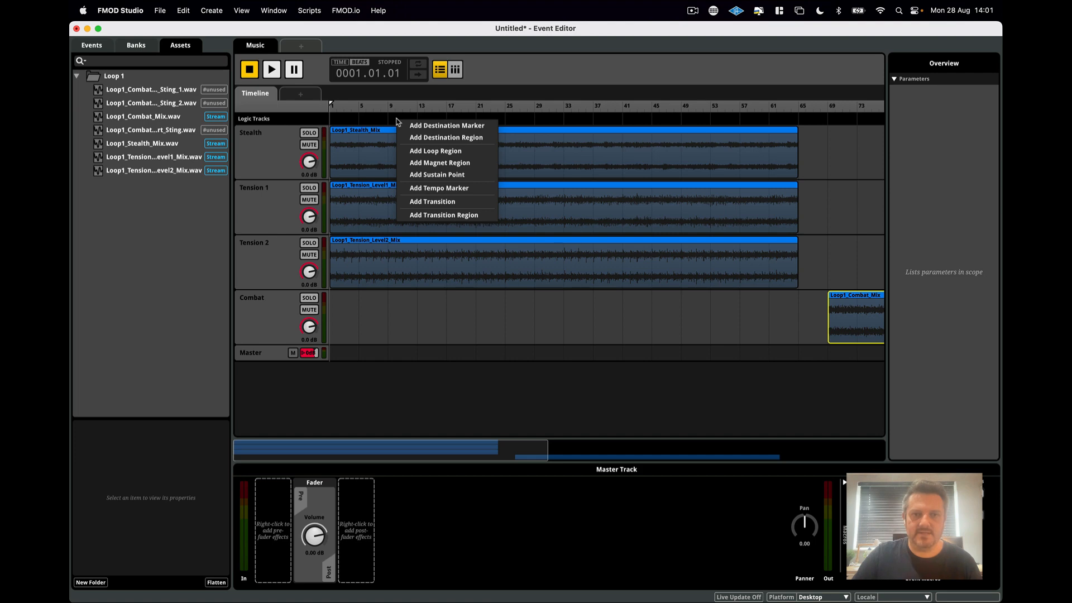
click(436, 189)
drag(414, 119, 341, 120)
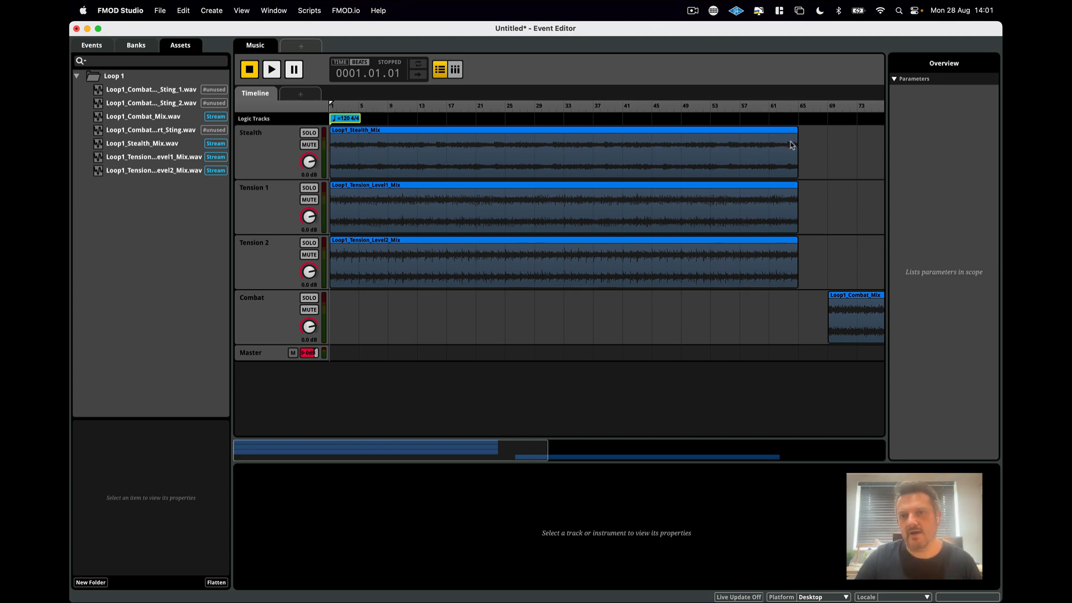
click(340, 63)
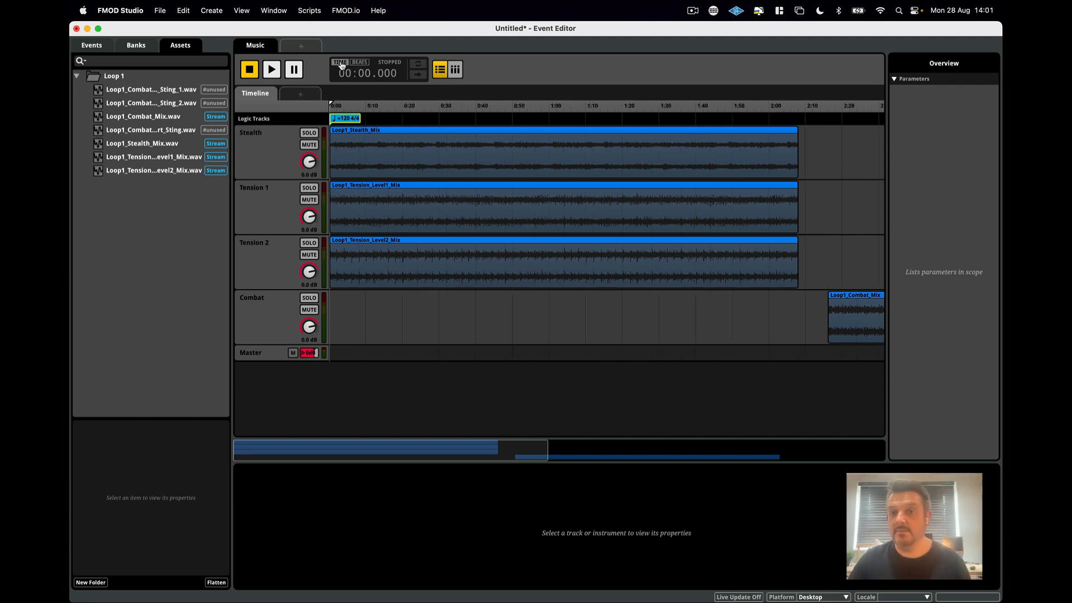
click(358, 65)
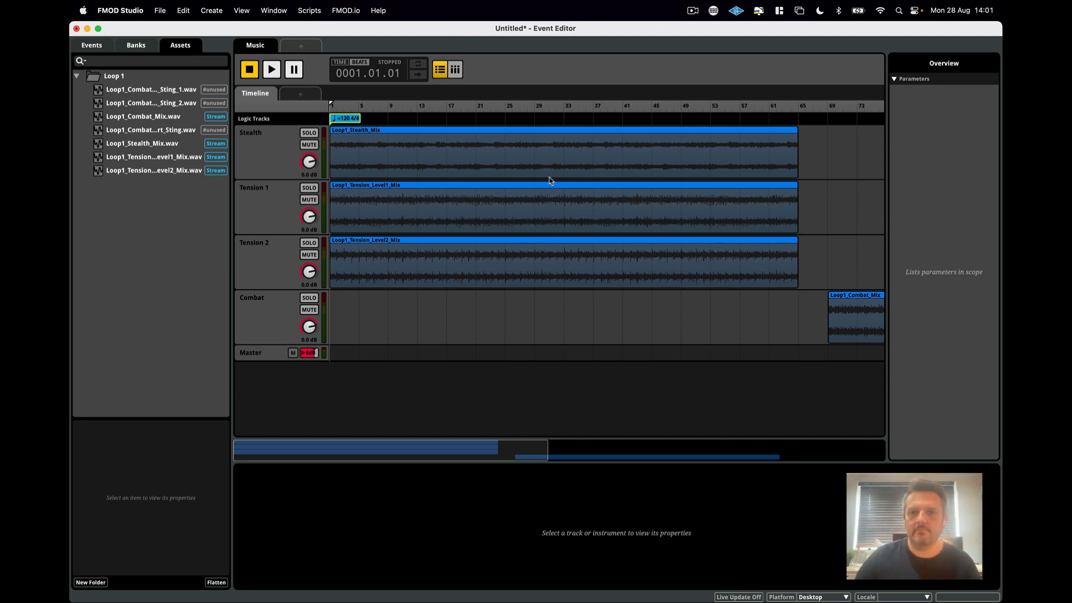
Step: Create a loop region spanning Loop1_Stealth_Mix on the third logic track row, and turn off solo on the Stealth track
click(467, 162)
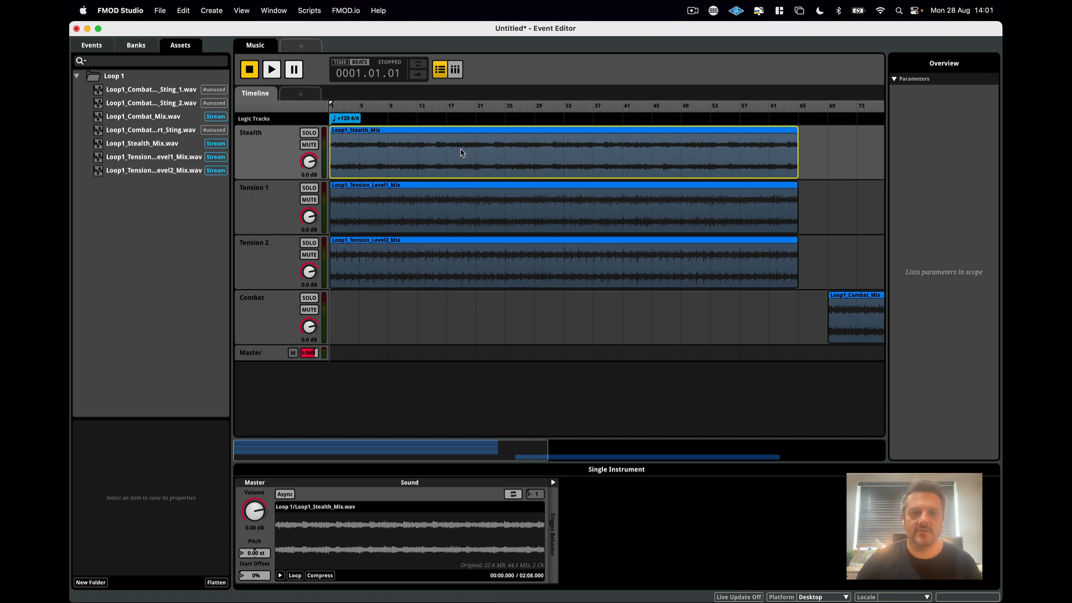
right_click(462, 155)
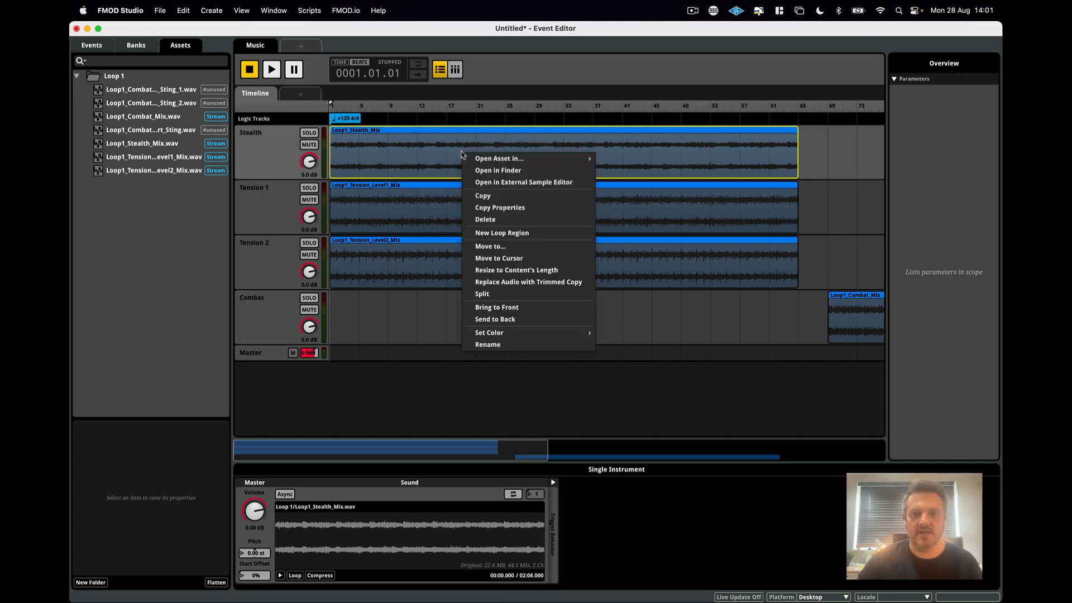
click(497, 233)
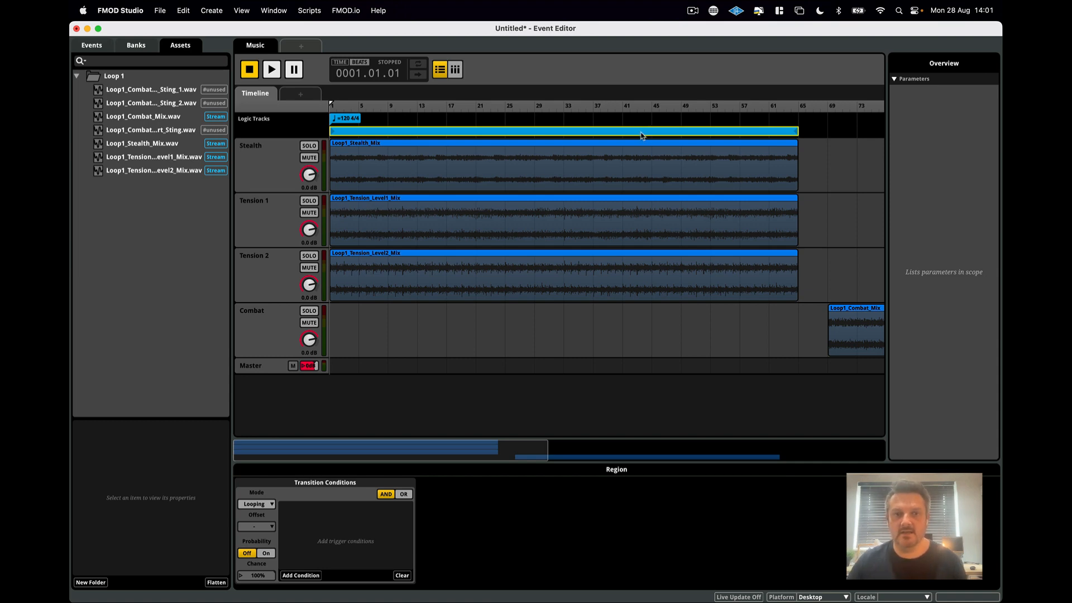
drag(641, 132, 644, 143)
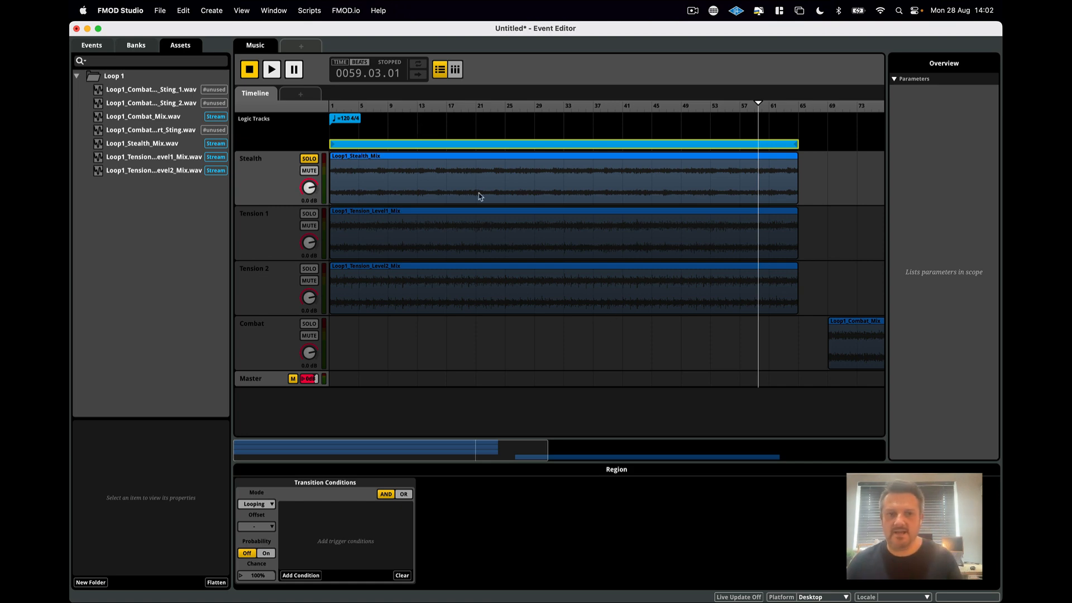
click(308, 158)
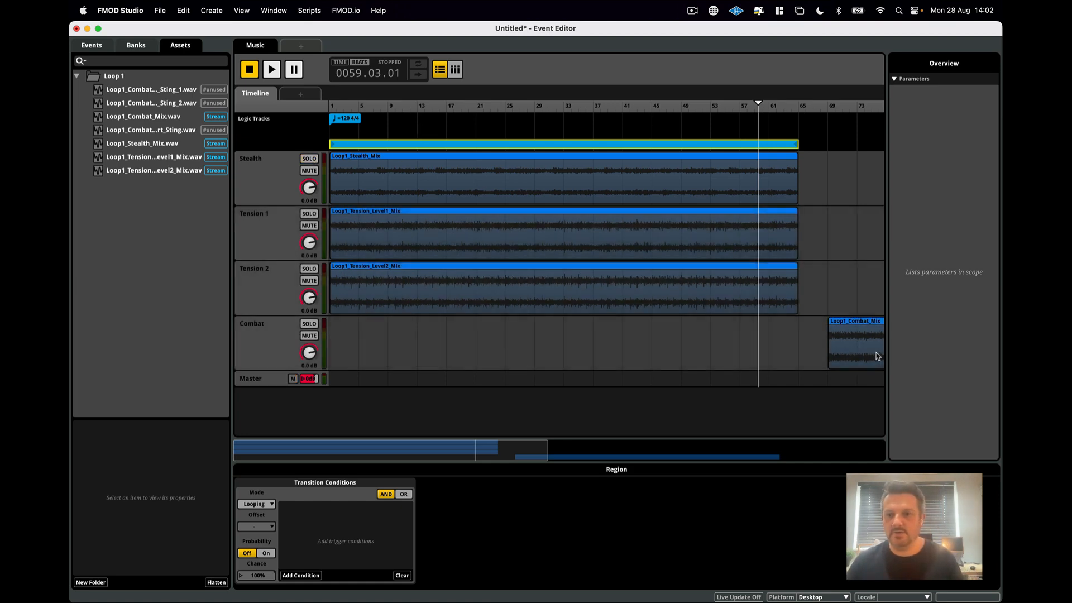
Step: Create a loop region spanning Loop1_Combat_Mix and place it on the same logic track row as the stealth loop region
click(862, 340)
right_click(851, 339)
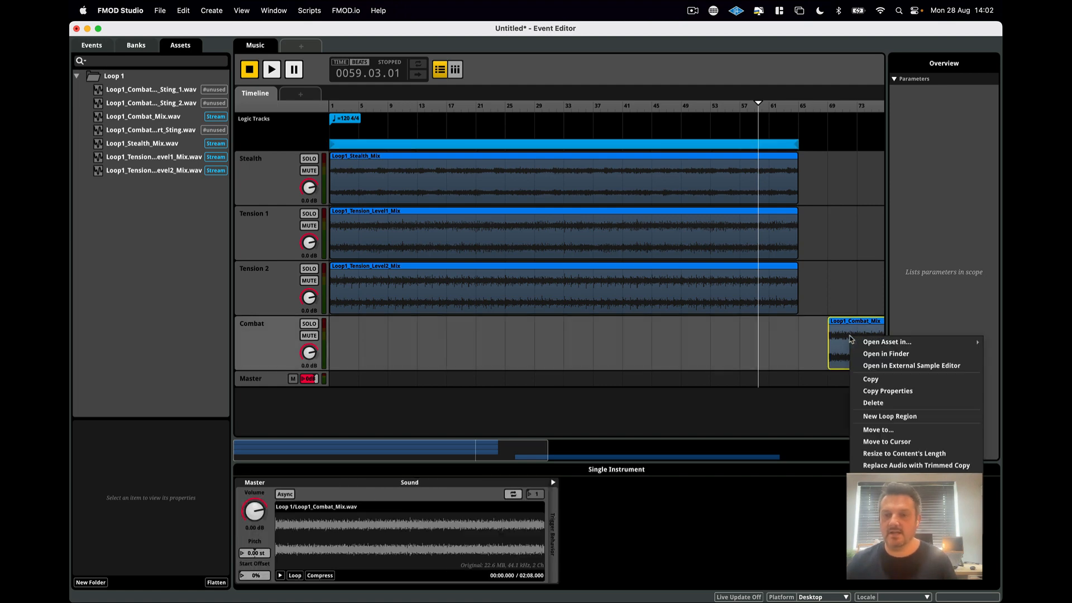
click(867, 416)
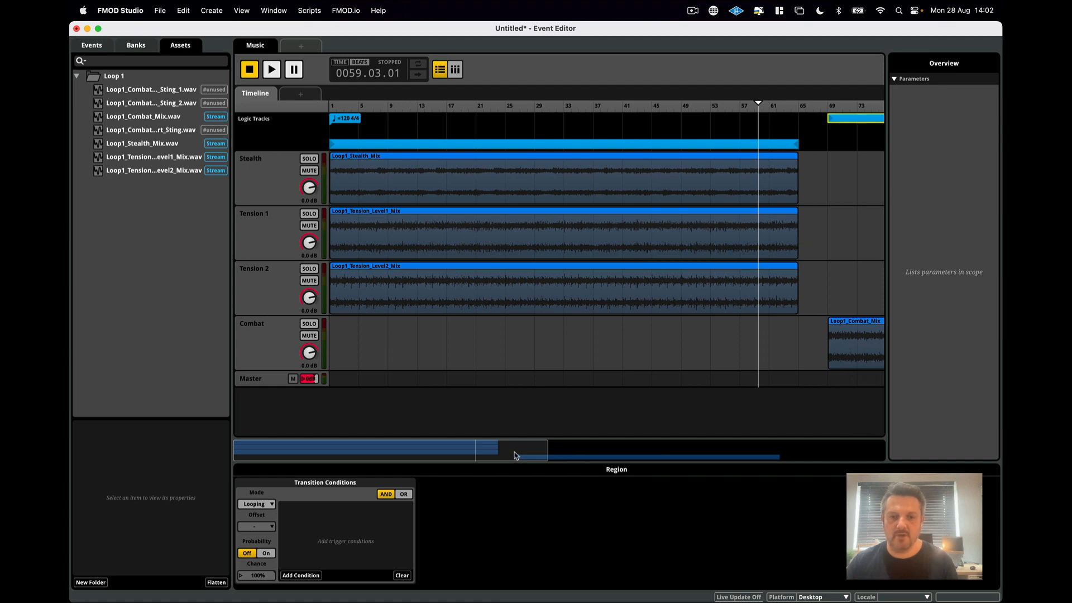
drag(502, 453, 643, 439)
drag(601, 119, 596, 145)
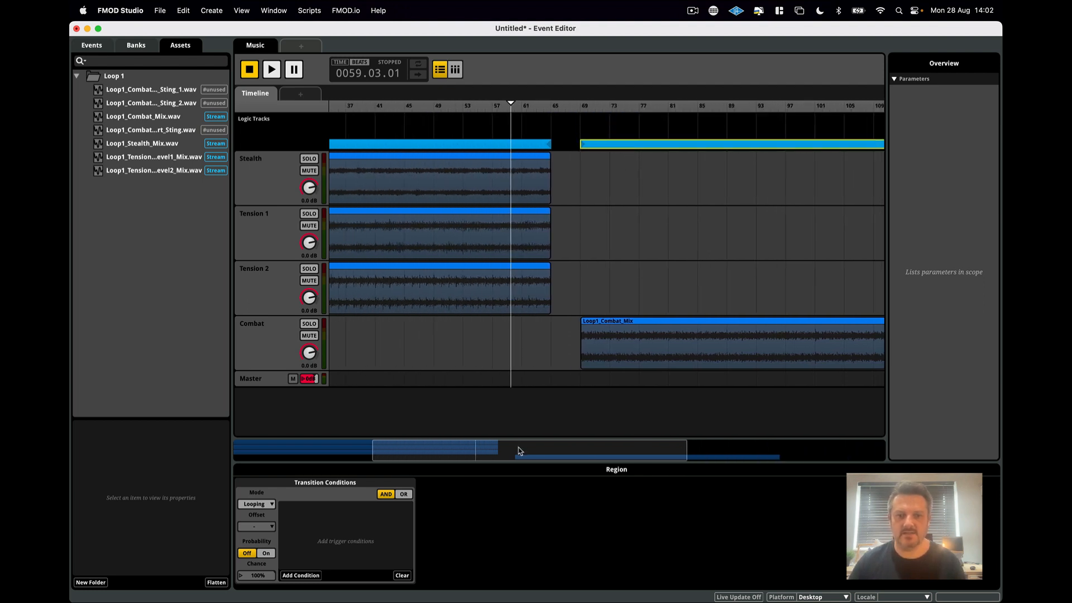
Step: Return the playback cursor to the start of the timeline at bar 1
drag(522, 451, 373, 440)
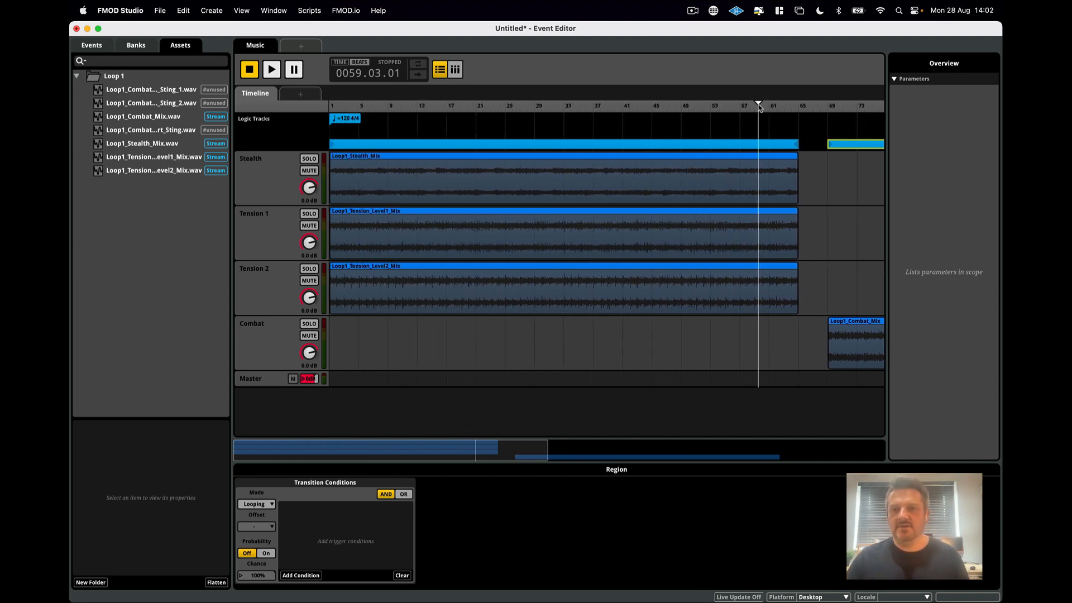
drag(758, 104, 326, 127)
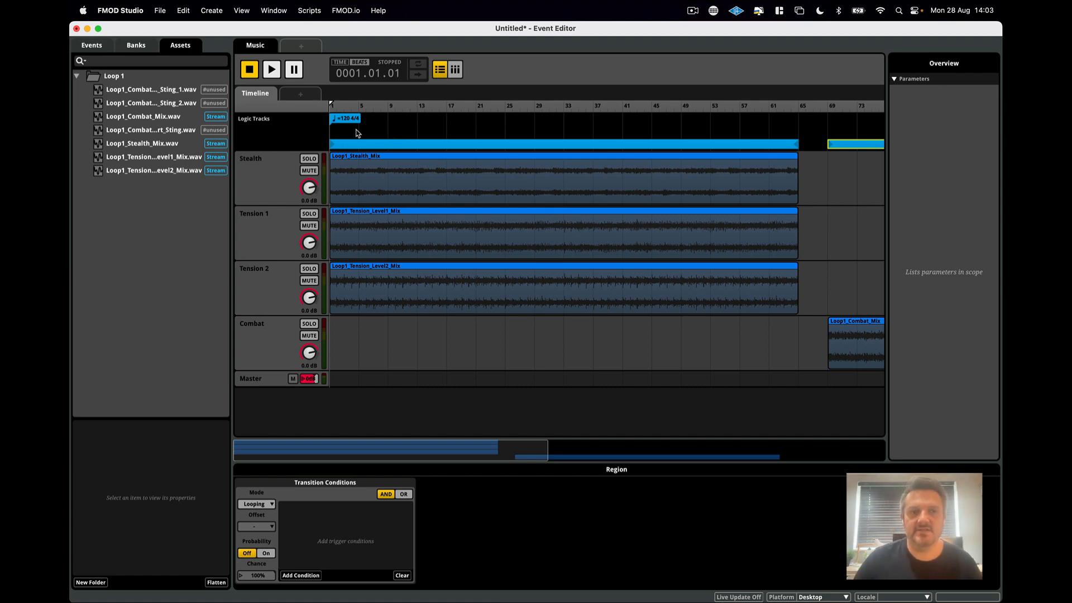
Step: Add a destination marker named Stealth on the second logic track row and place it at bar 1
right_click(382, 131)
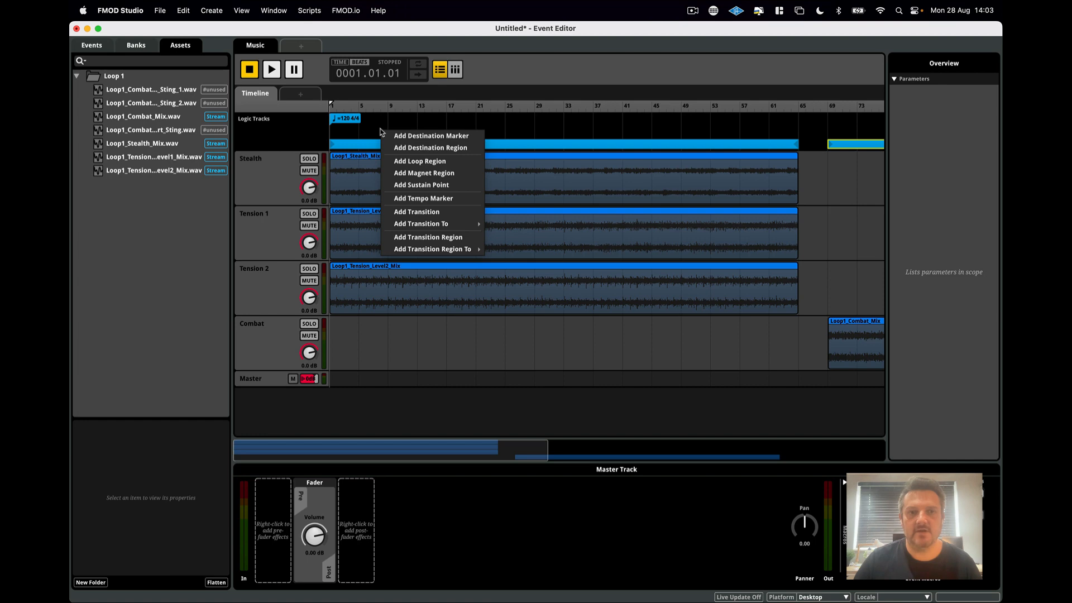
click(416, 135)
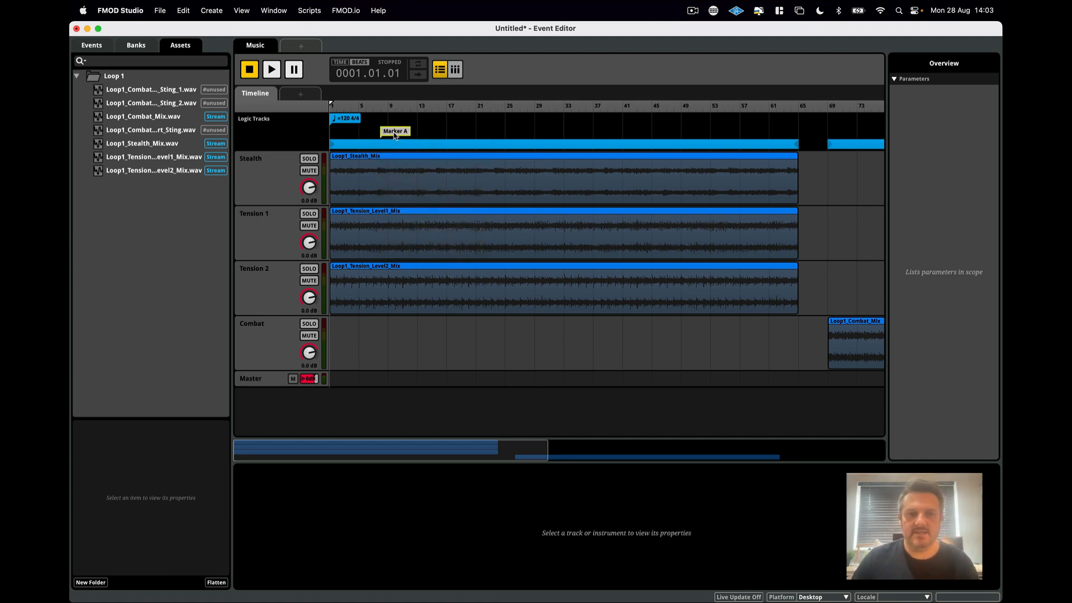
double_click(394, 133)
key(BackSpace)
text(Ste)
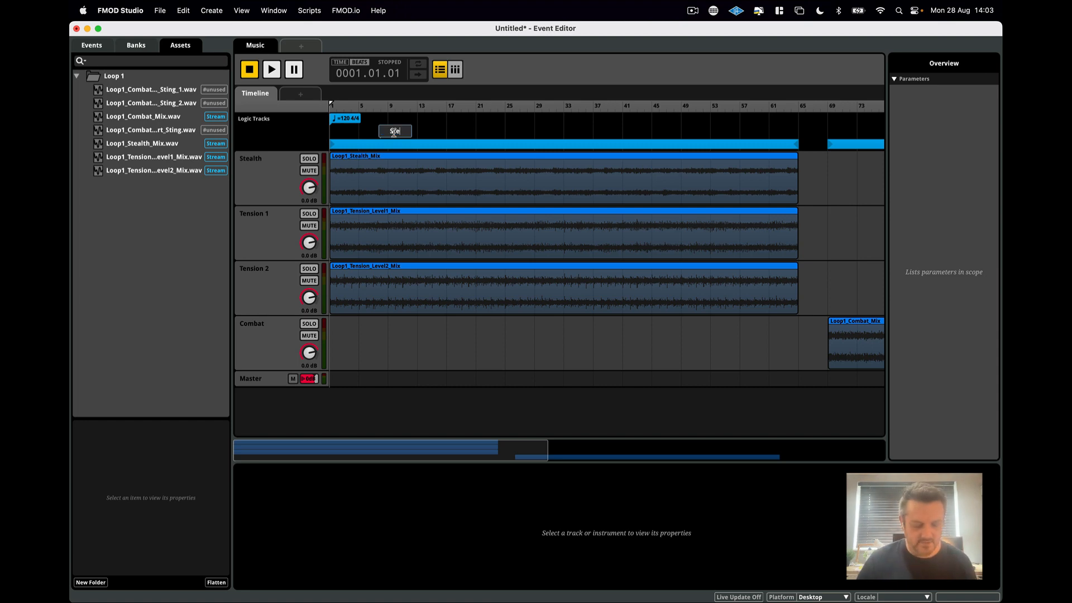
text(alth)
key(Return)
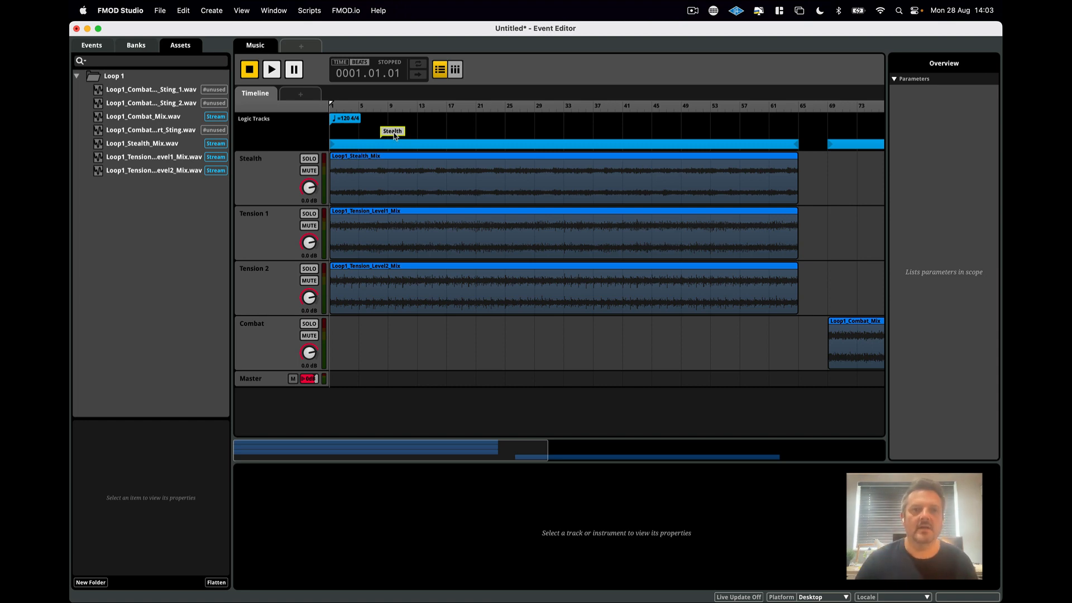
drag(393, 136, 342, 136)
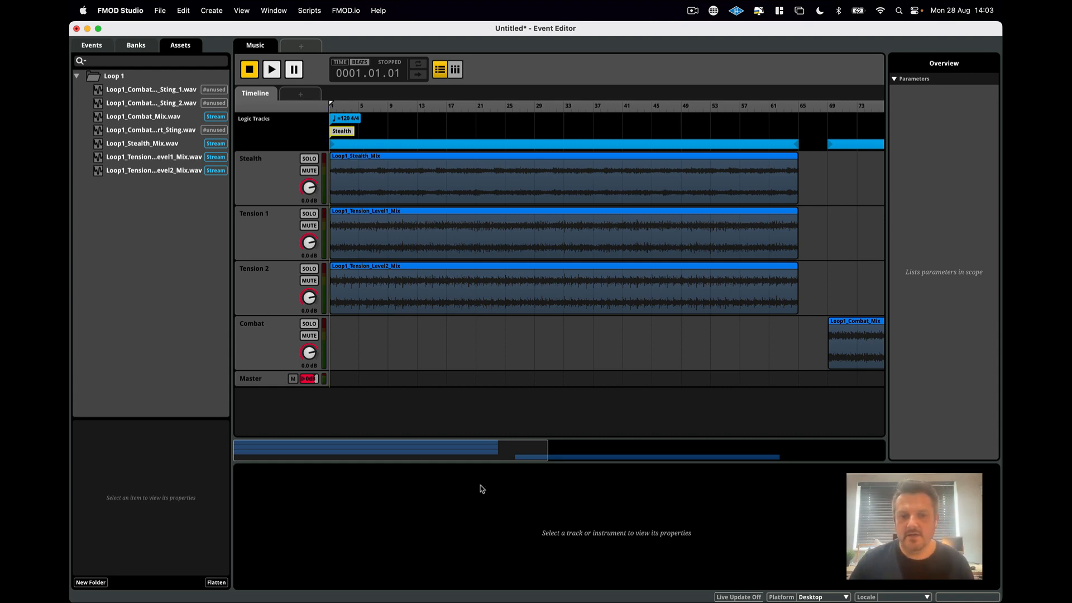
Step: Add a destination marker named Combat at the start of Loop1_Combat_Mix at bar 69, and return the playback cursor to bar 1
drag(496, 455, 680, 464)
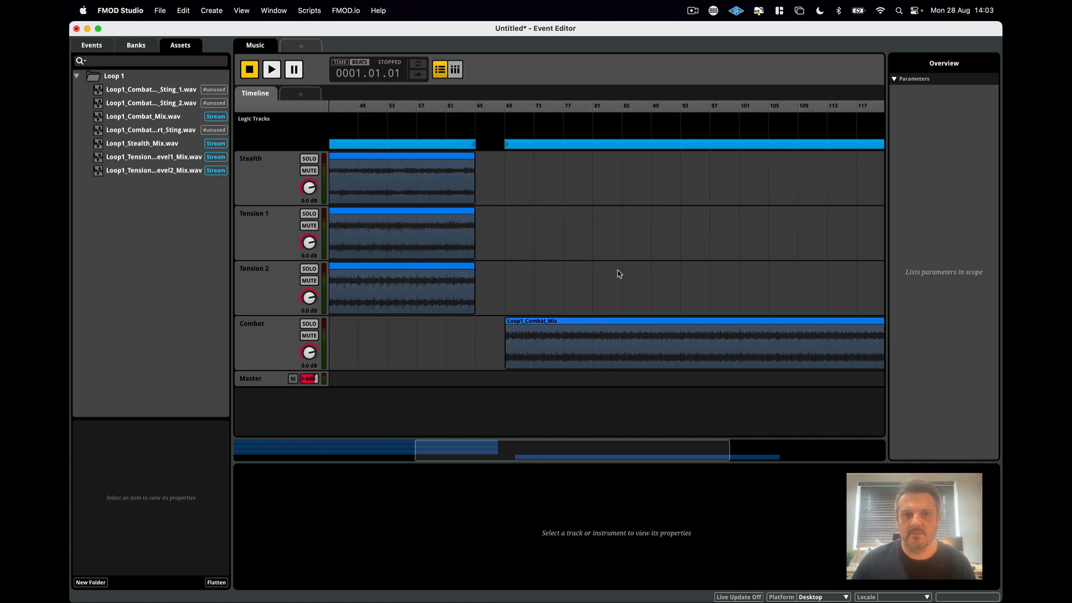
click(506, 108)
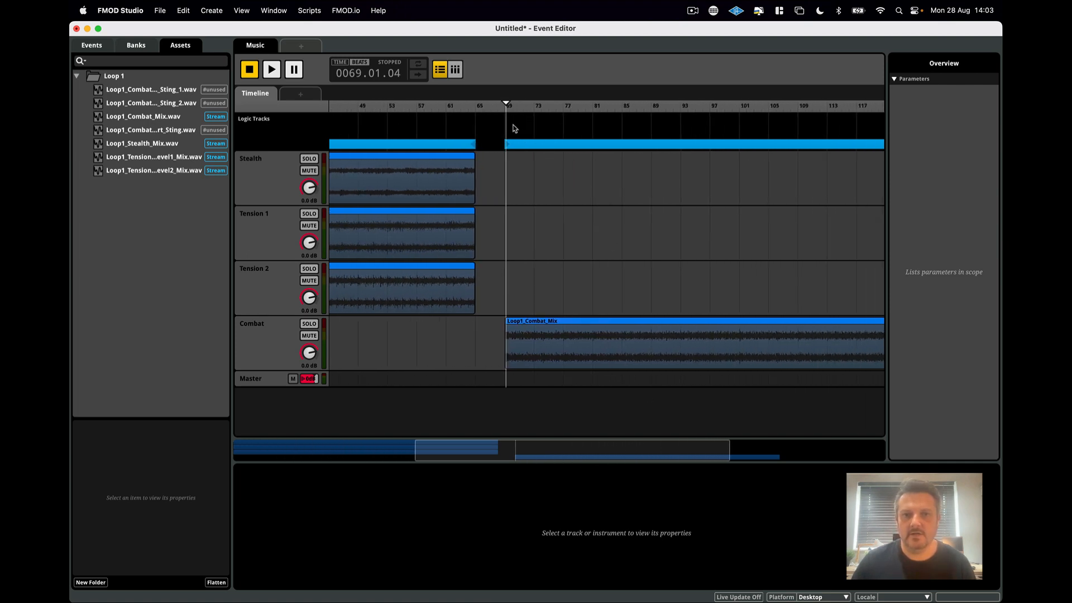
right_click(515, 124)
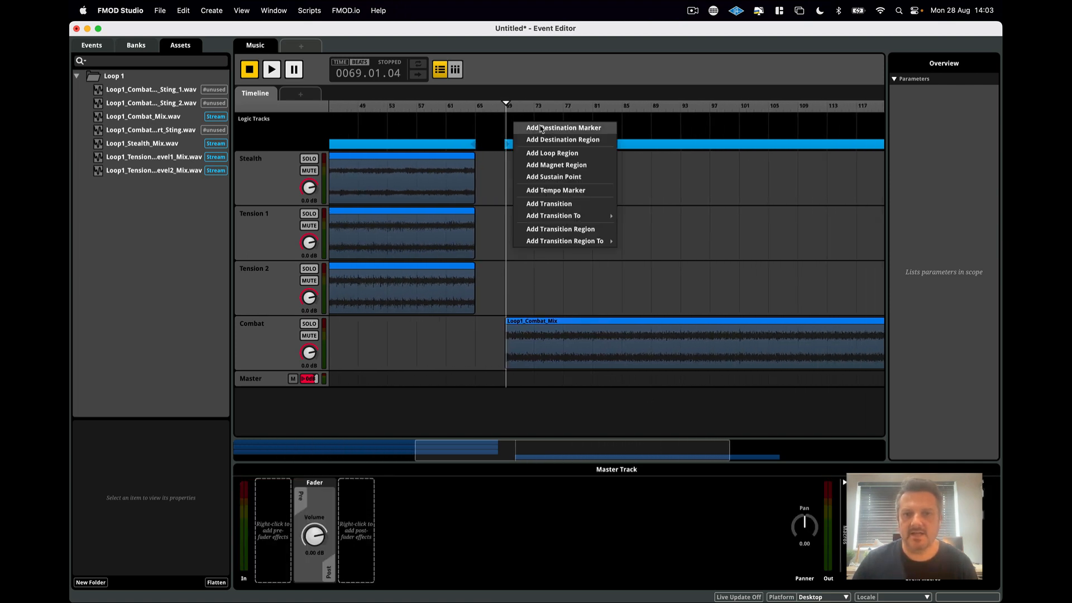
click(541, 129)
click(523, 120)
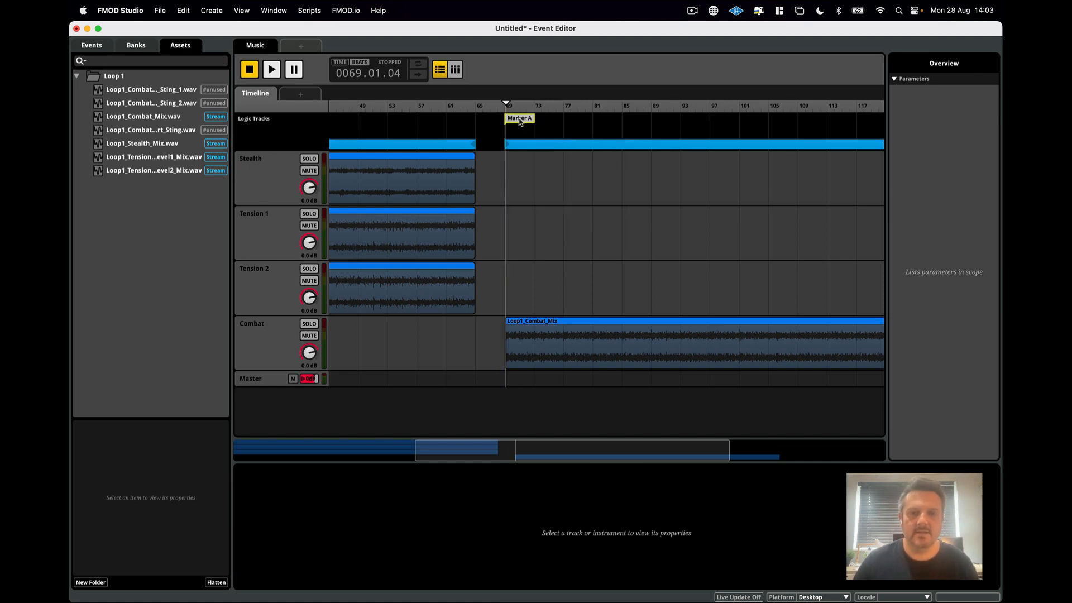
double_click(520, 120)
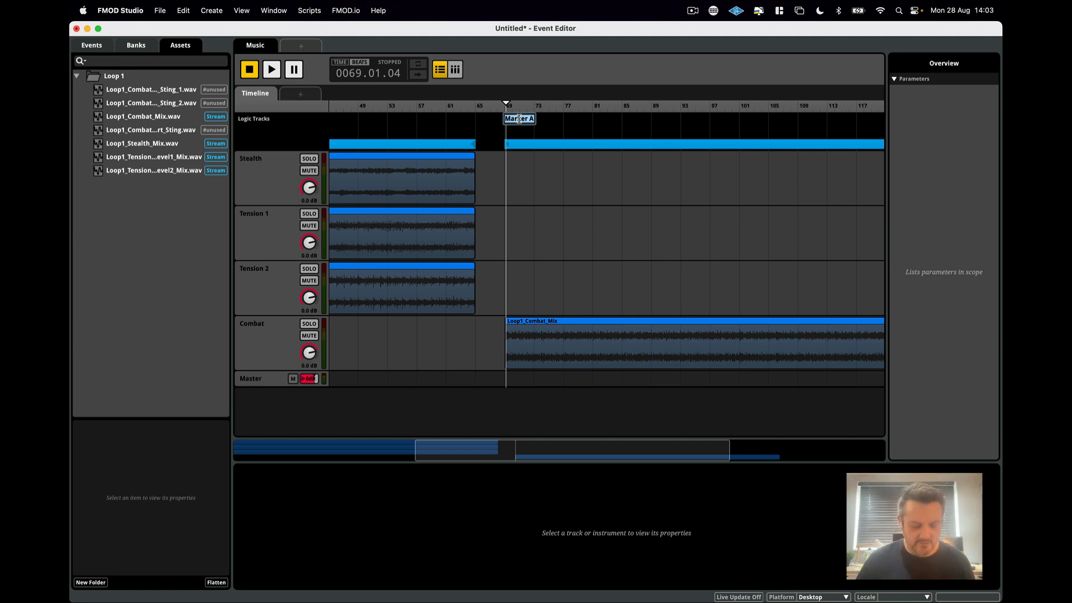
text(Combat)
key(Return)
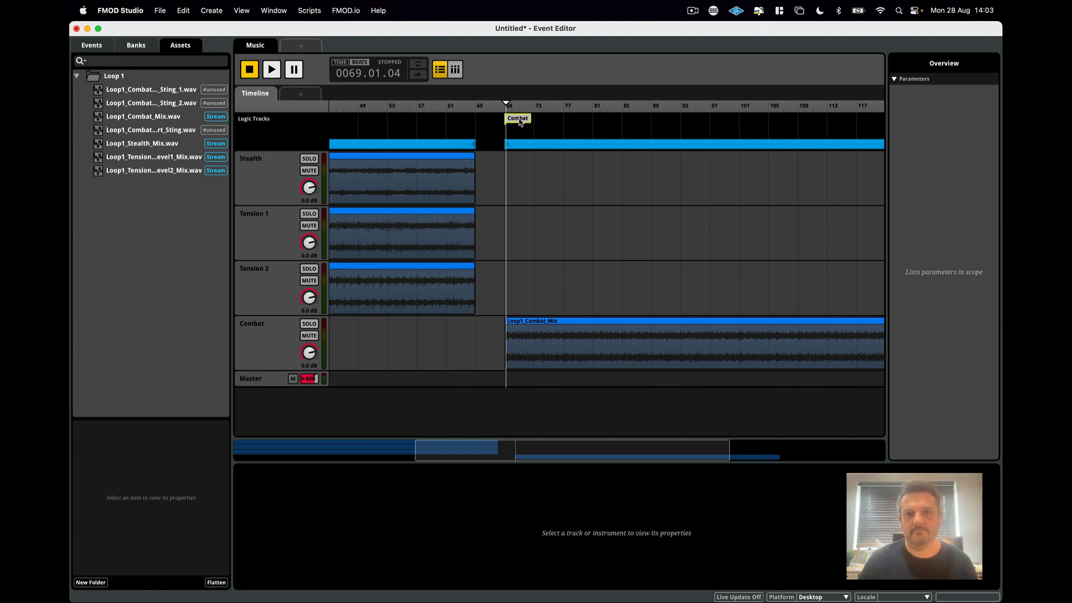
drag(507, 104, 292, 100)
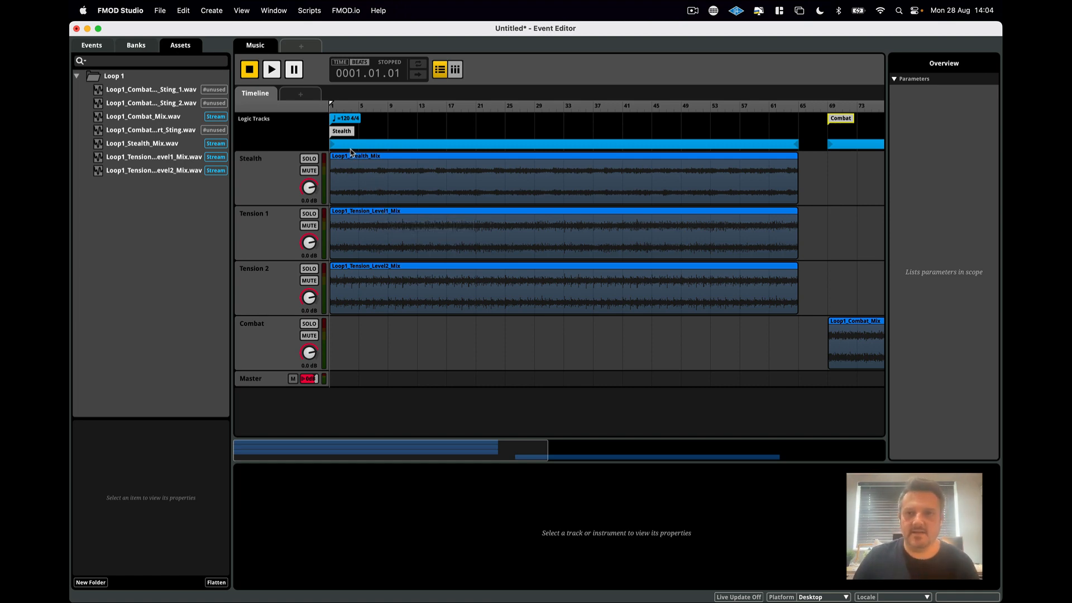
Step: Add a parameter sheet for a new local User: Continuous parameter named State with a range of 0 to 2
click(302, 98)
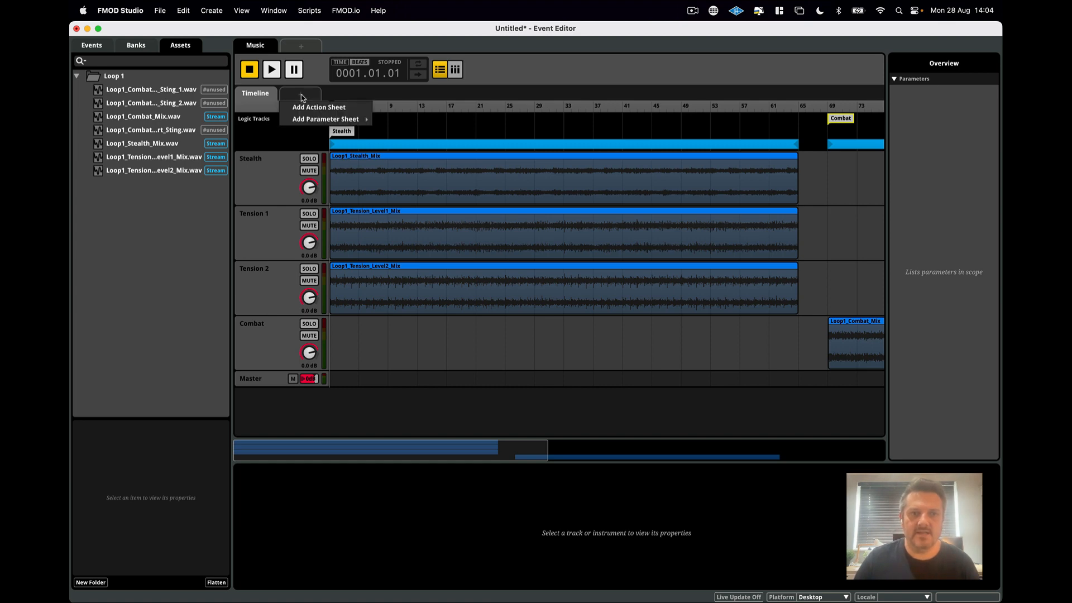
mouse_move(306, 119)
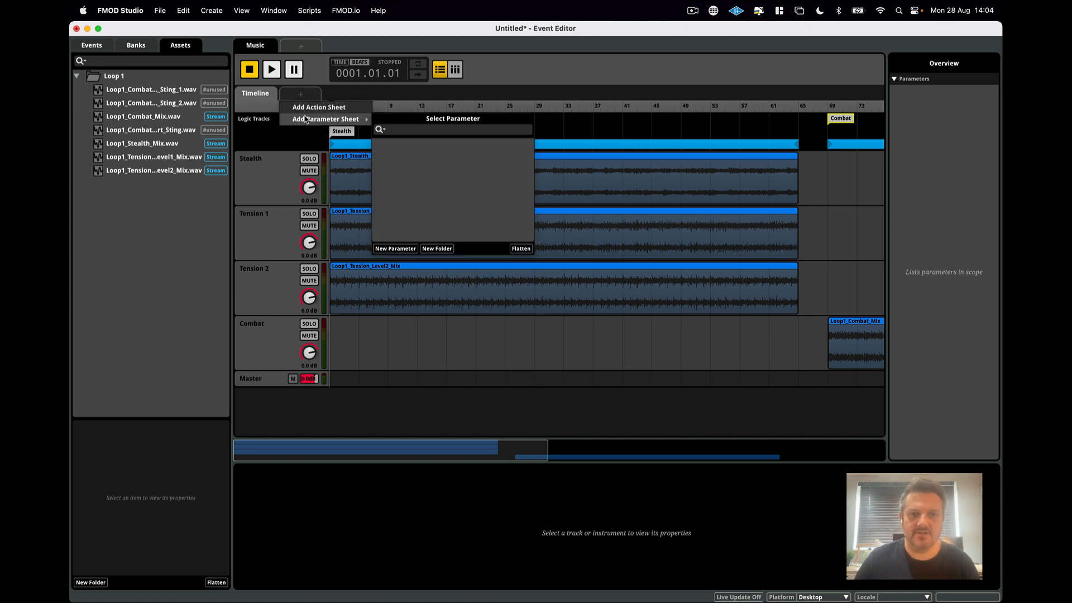
click(398, 249)
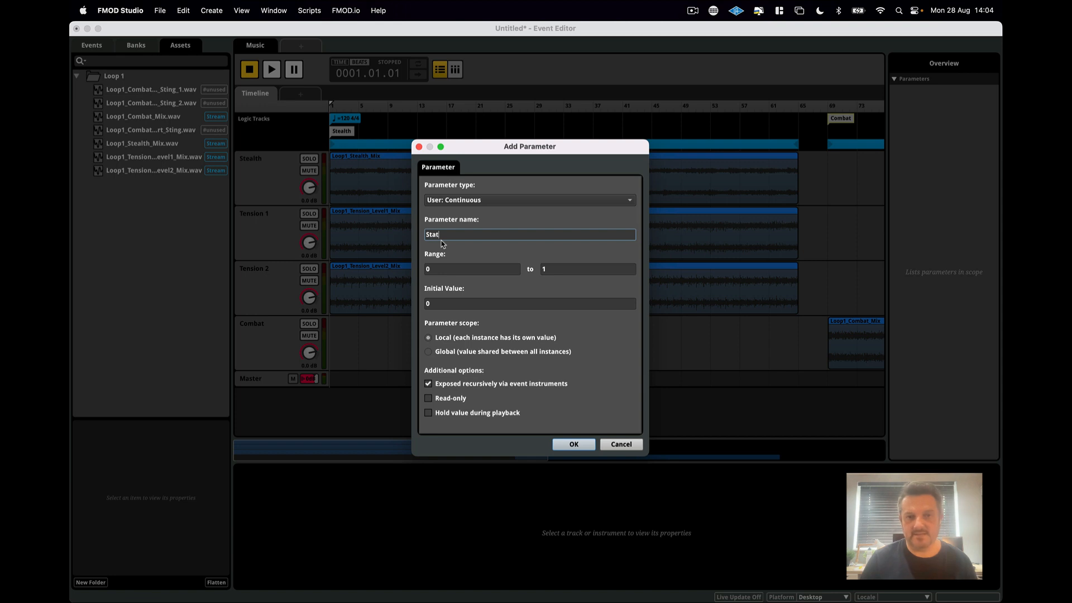
click(558, 269)
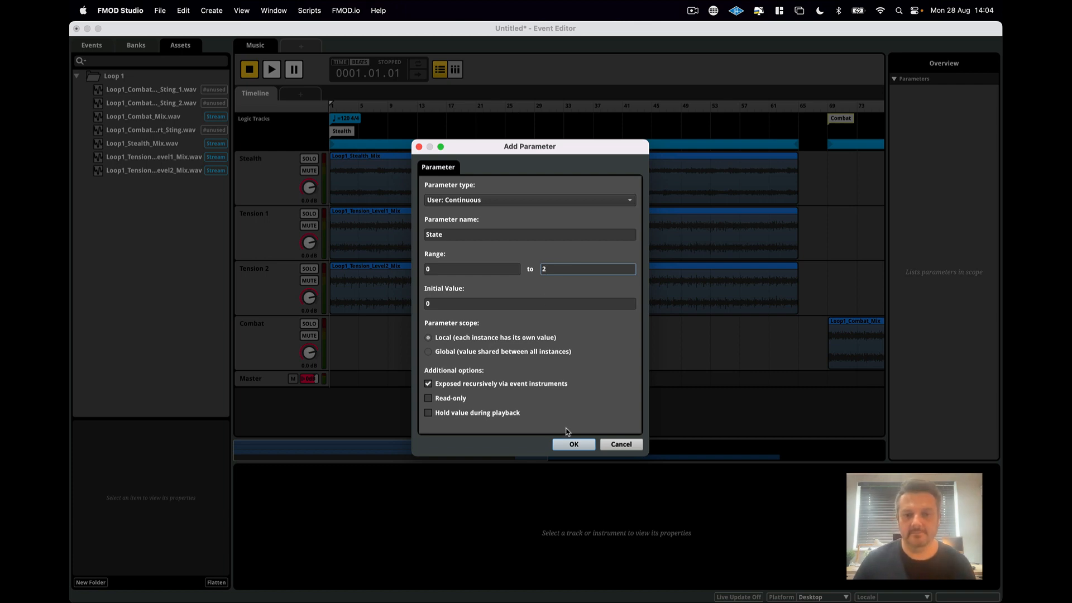
click(574, 444)
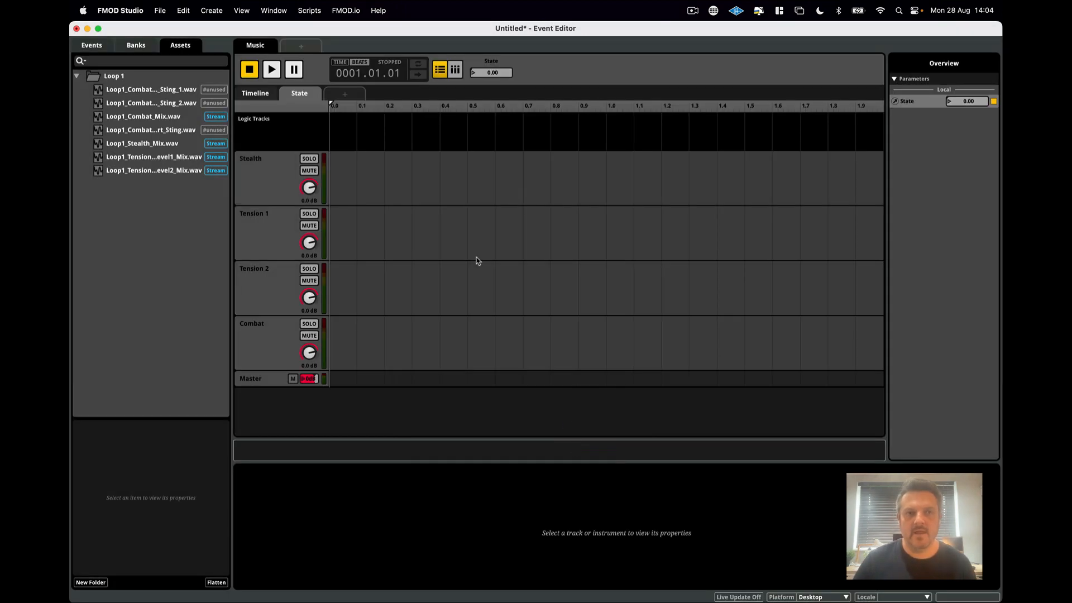
Step: Add a second parameter sheet for a new local User: Continuous parameter named Combat with a range of 0 to 1
click(343, 96)
mouse_move(354, 121)
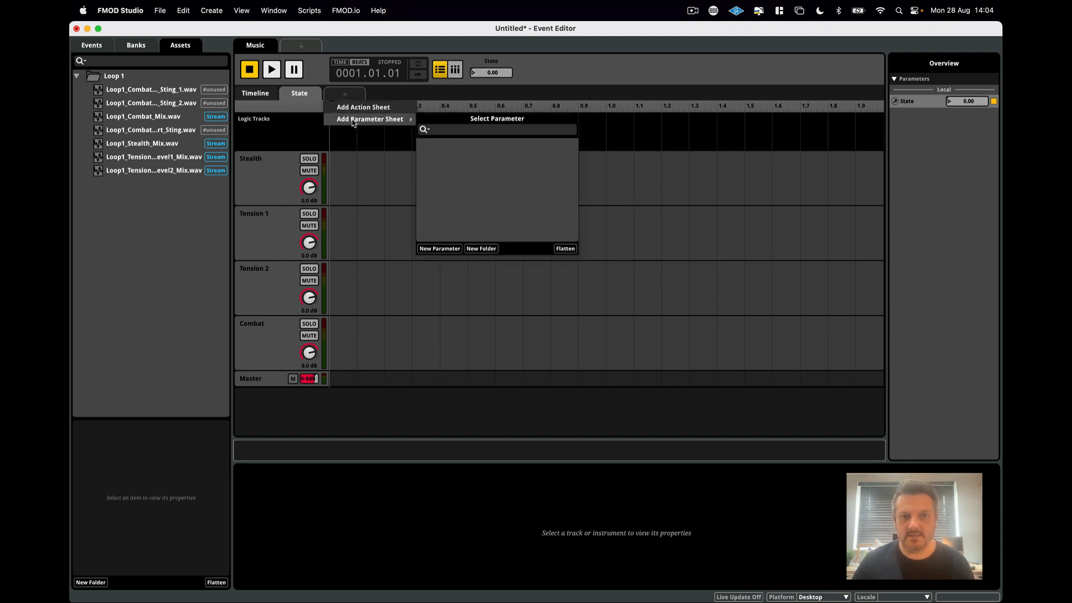
click(440, 249)
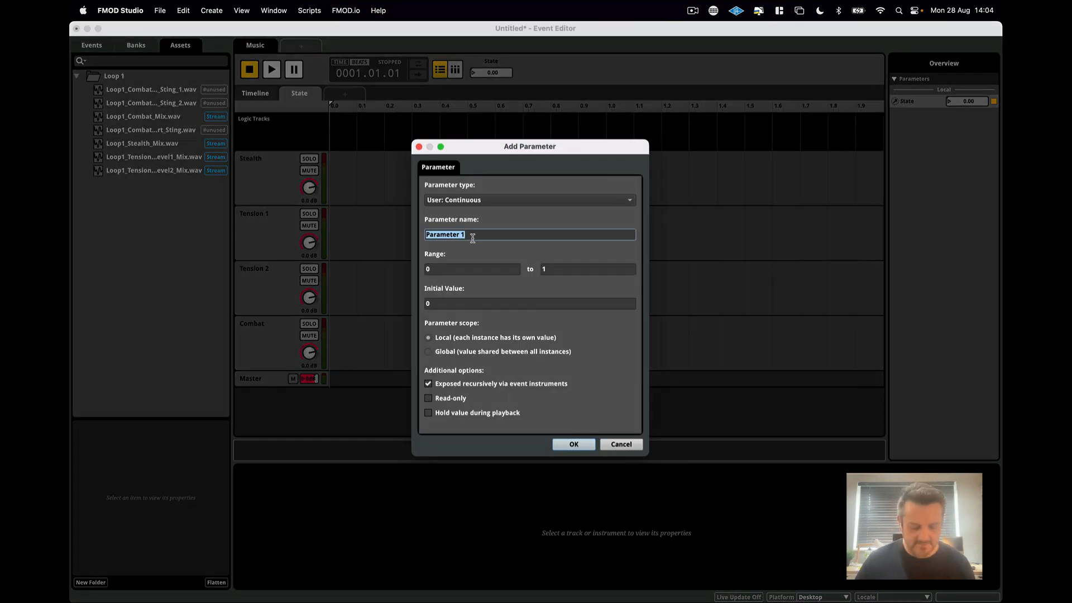
text(Combat)
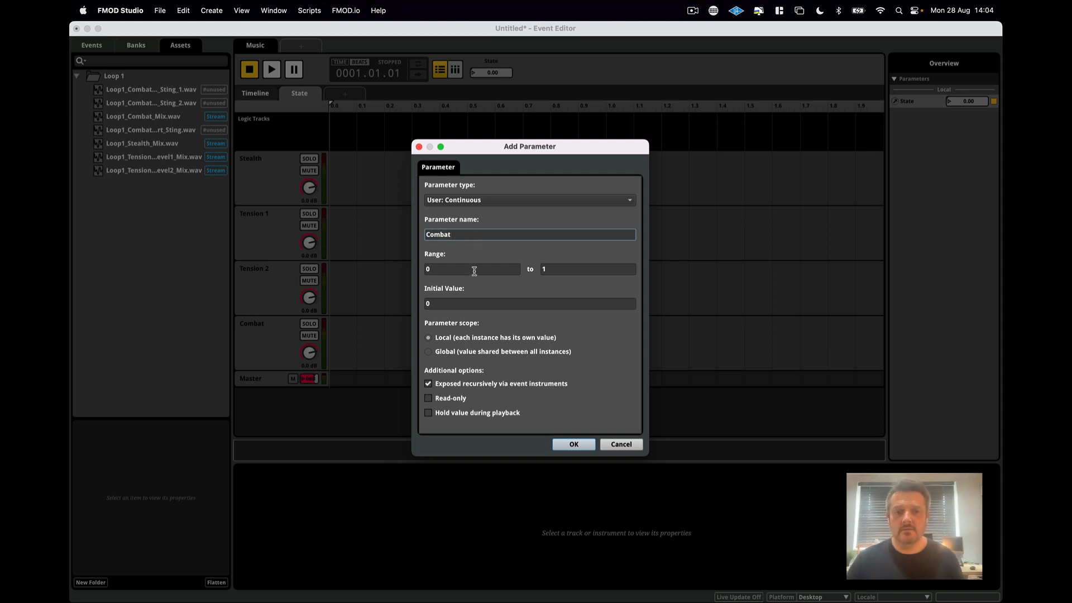
click(551, 268)
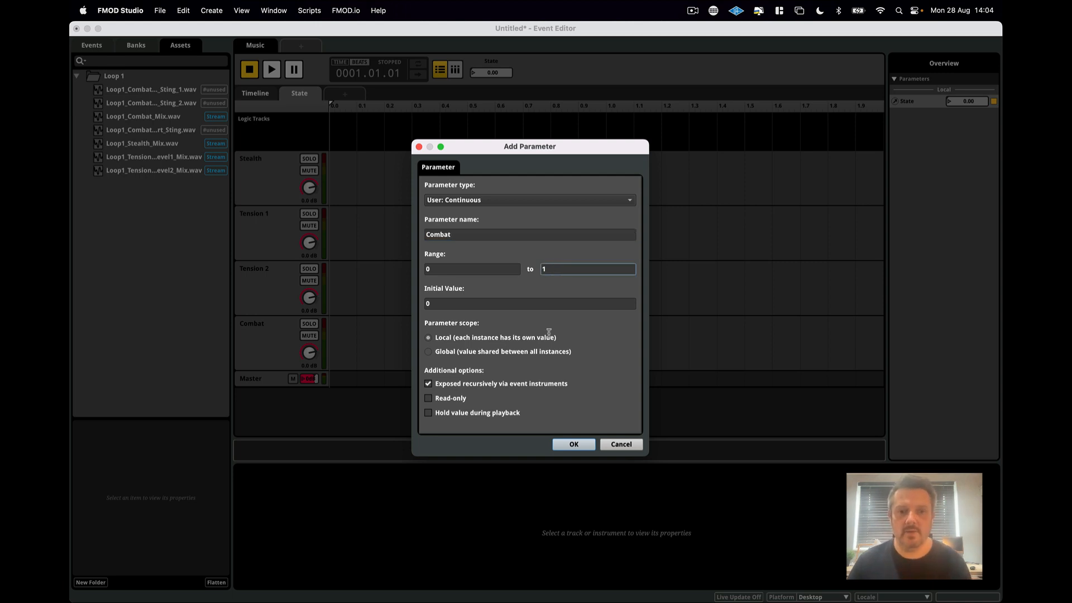
click(578, 446)
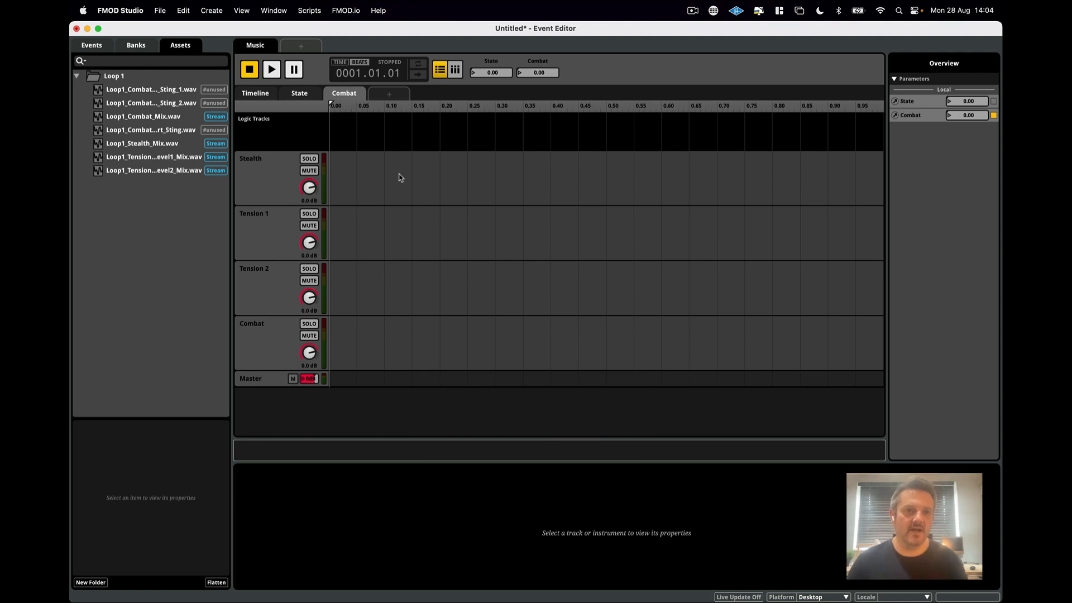
Step: Return to the event's timeline and add volume automation to the Stealth, Tension 1 and Tension 2 tracks
click(255, 94)
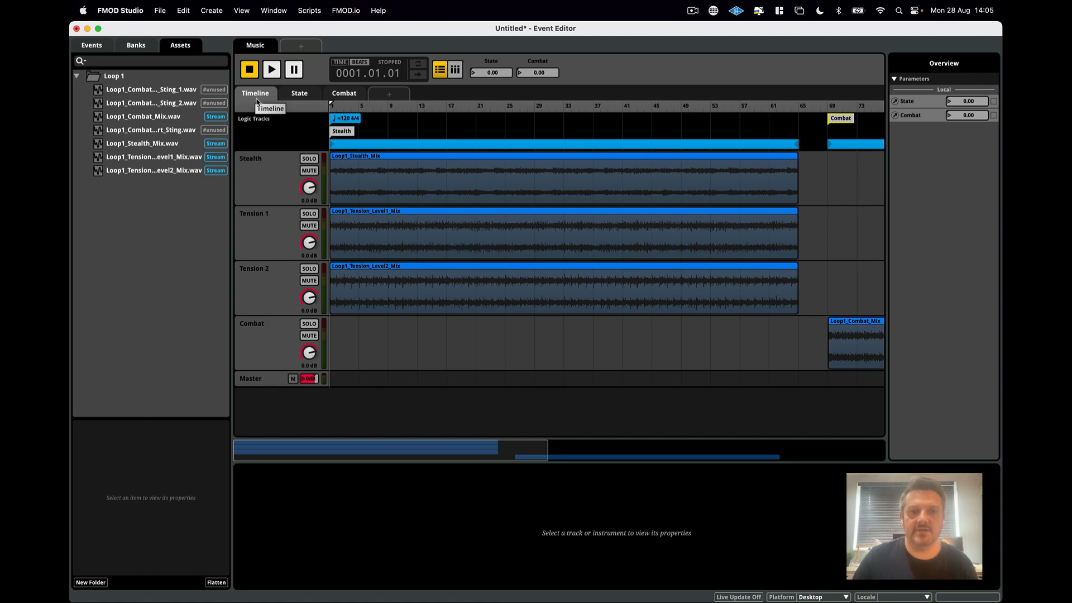
right_click(308, 189)
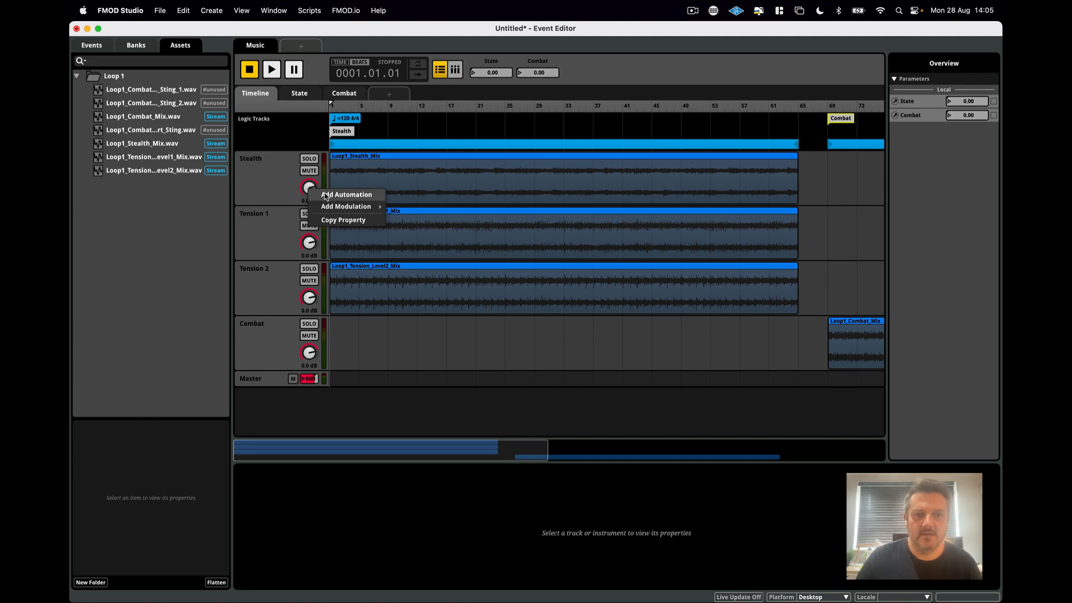
click(325, 195)
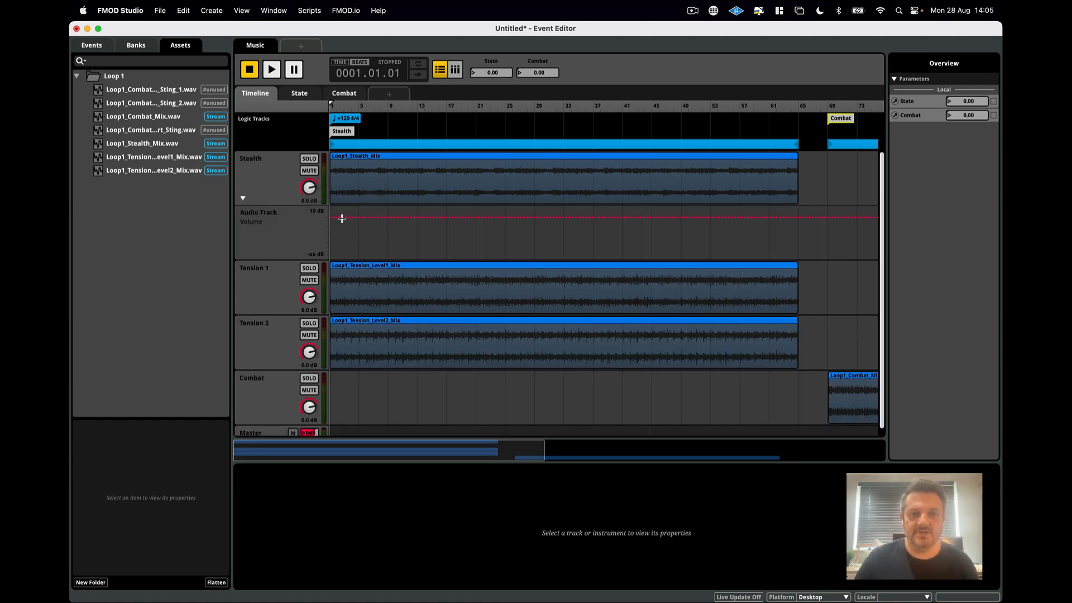
right_click(311, 301)
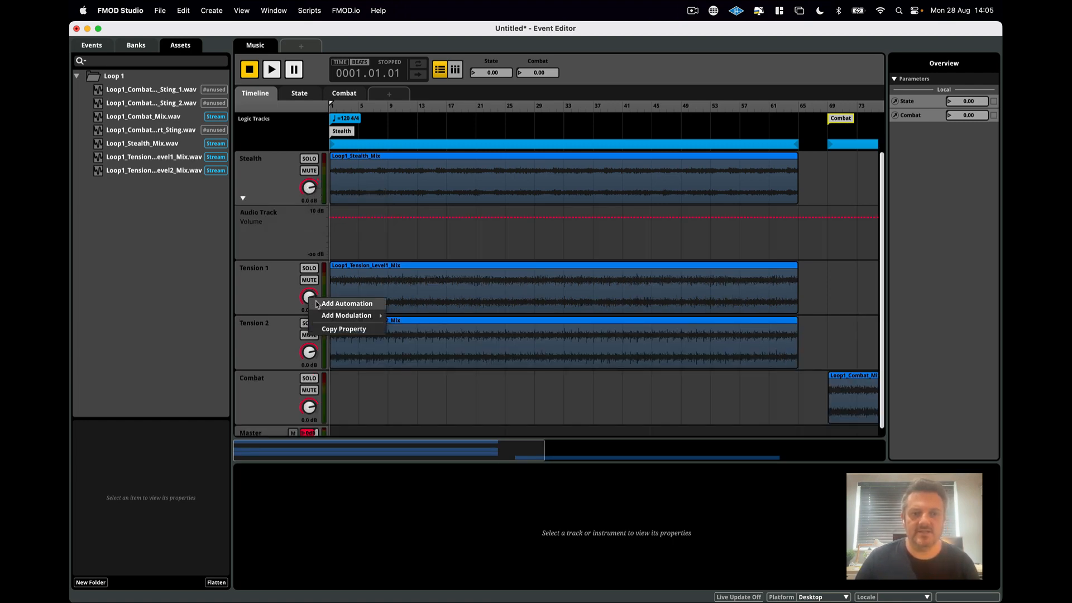
click(332, 304)
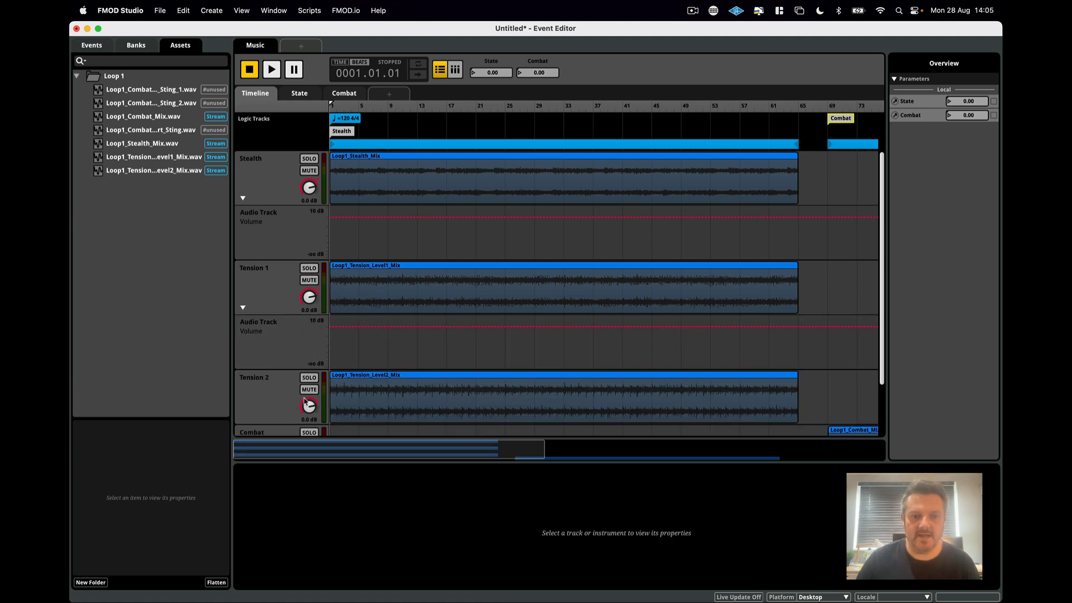
right_click(309, 408)
click(337, 414)
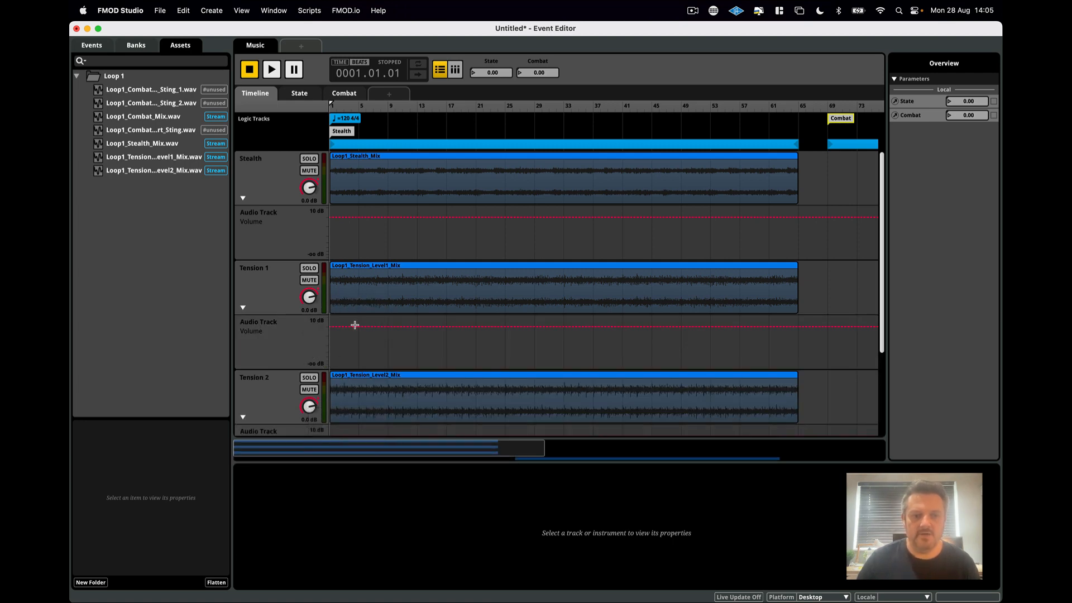
scroll(362, 324, down, 3)
scroll(363, 326, up, 3)
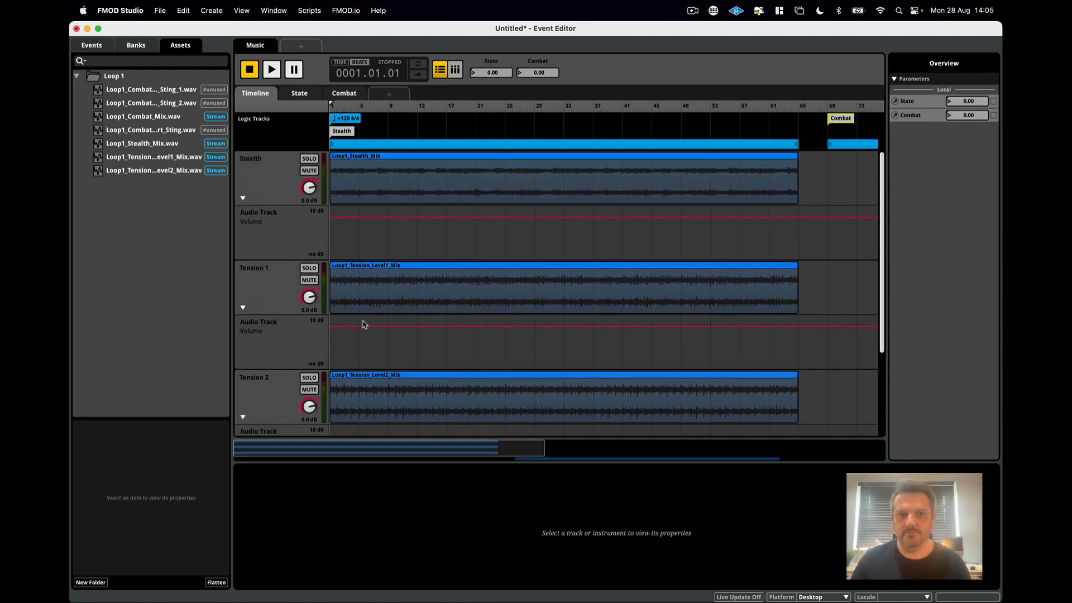
Step: Zoom out the timeline and collapse the deck to fit all four tracks, and select the Loop1_Stealth_Mix instrument
click(242, 11)
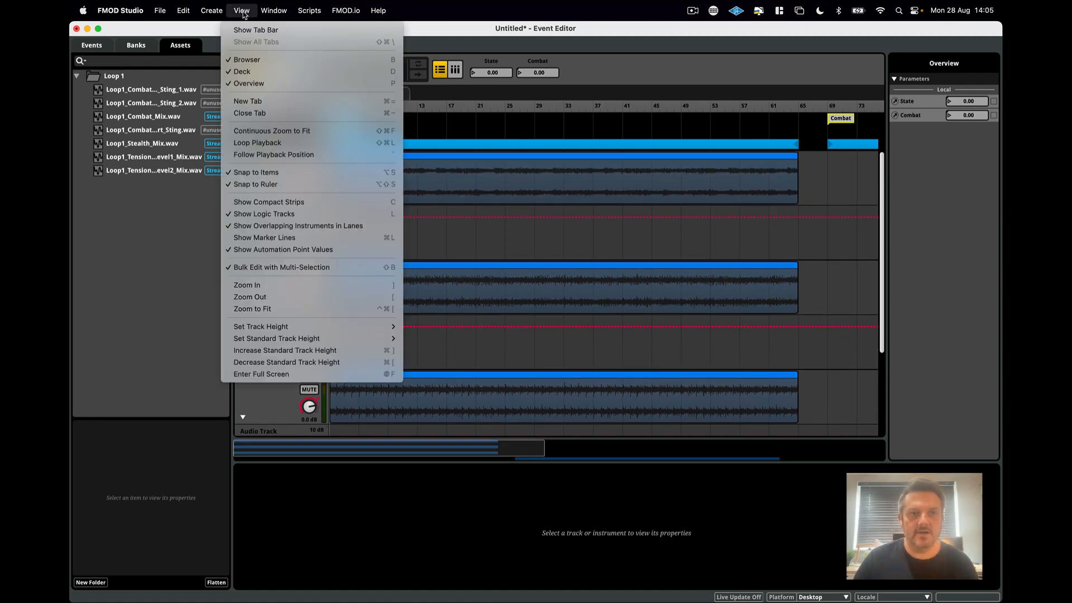
click(261, 301)
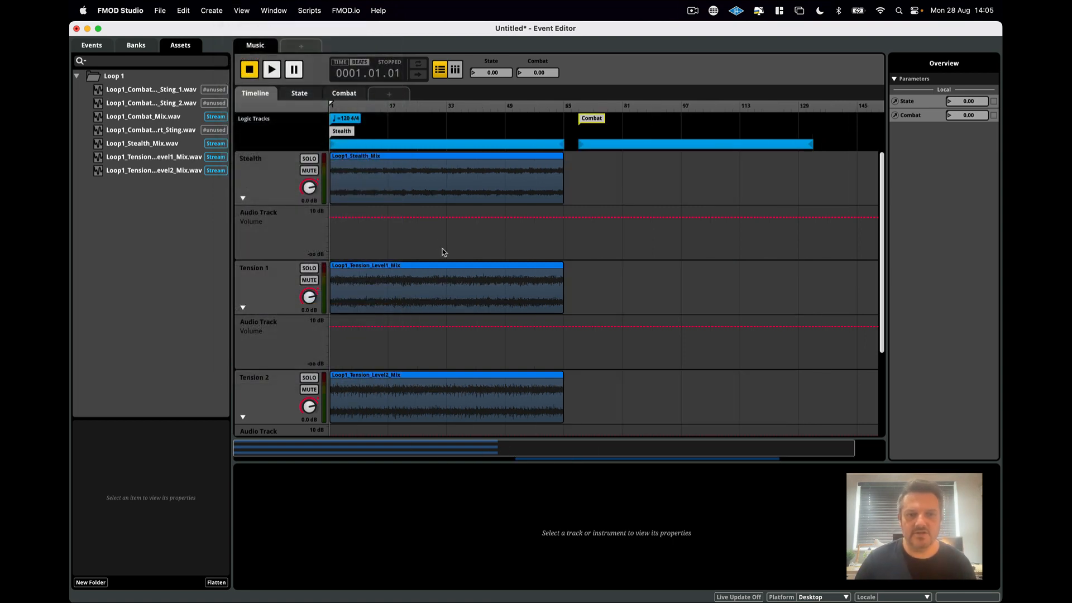
scroll(414, 336, down, 1)
scroll(414, 337, down, 2)
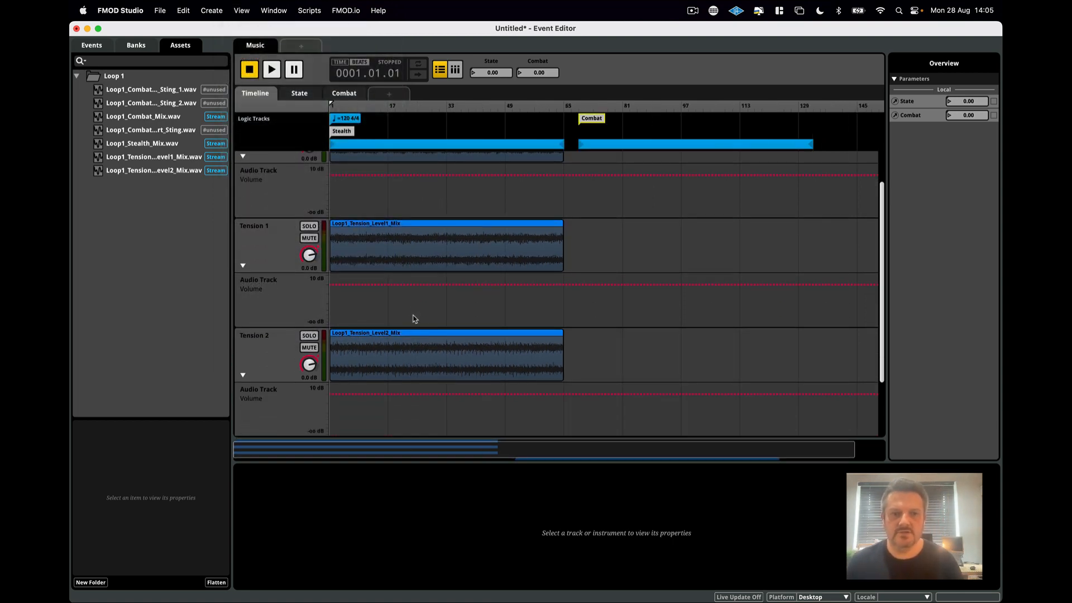
scroll(413, 314, up, 3)
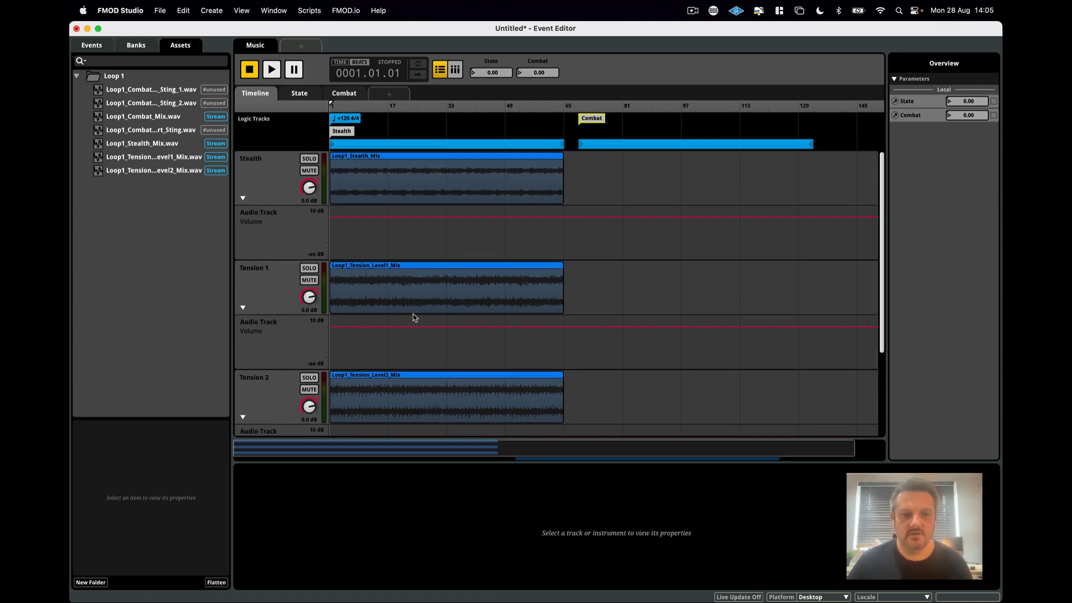
double_click(484, 463)
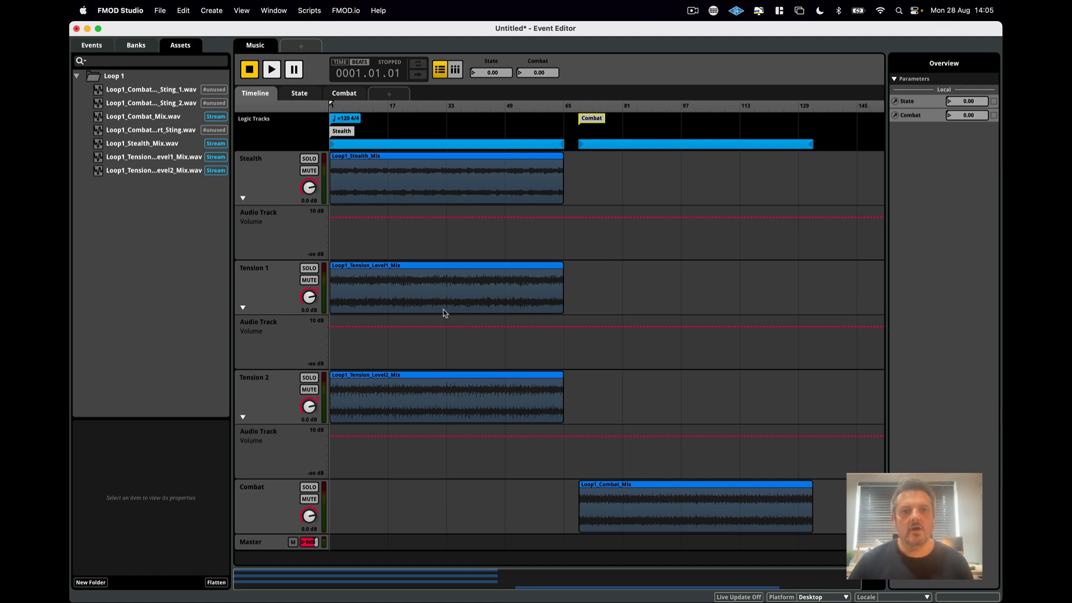
click(417, 185)
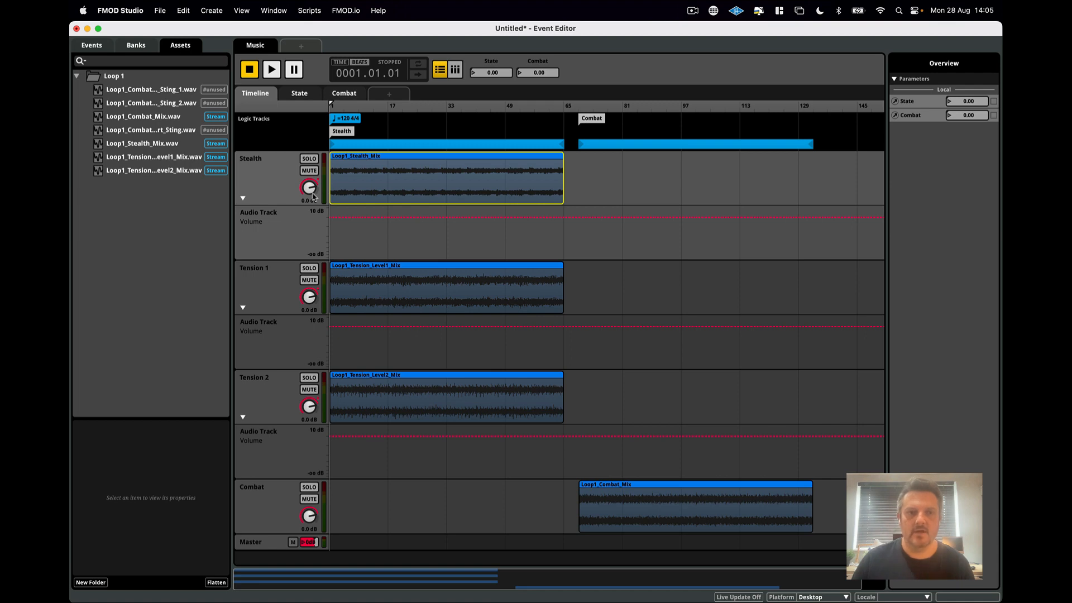
Step: On the State parameter sheet, add volume automation points near State 0 at -oo dB for the Tension 1 and Tension 2 tracks
click(302, 95)
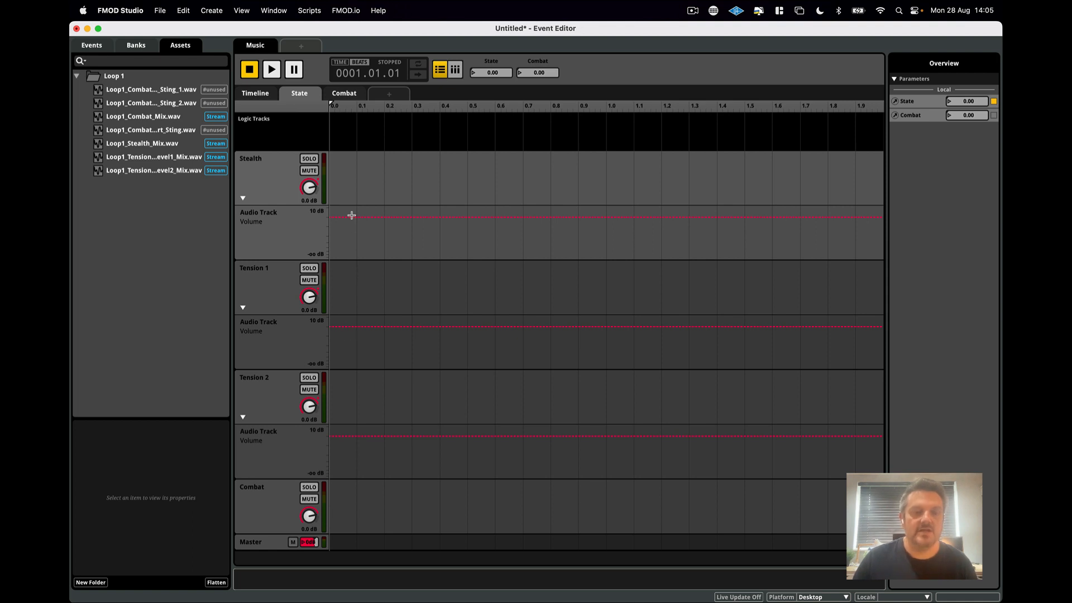
click(338, 326)
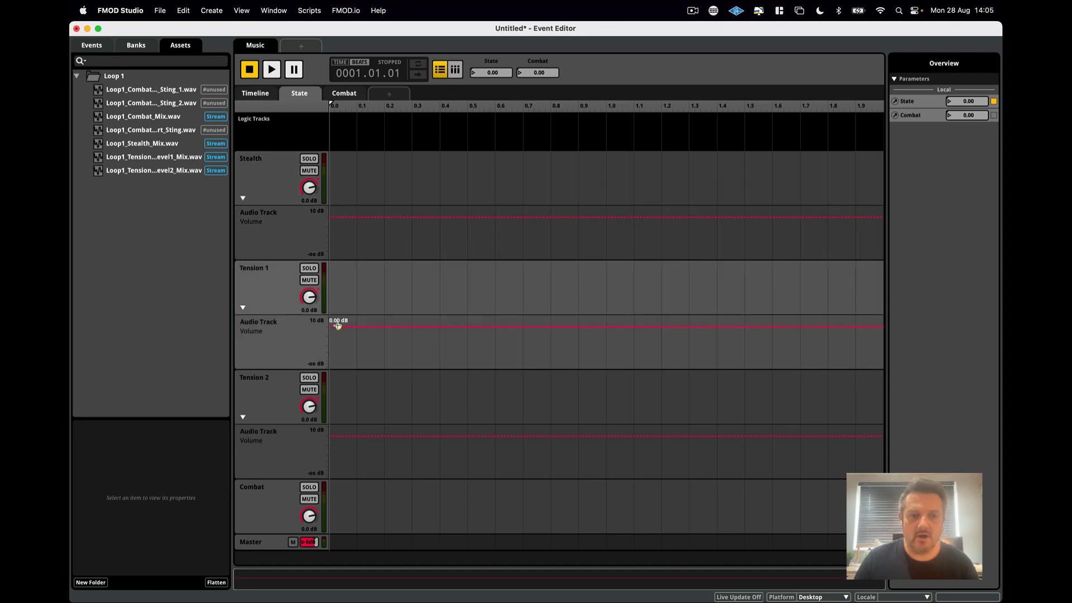
drag(338, 325, 338, 367)
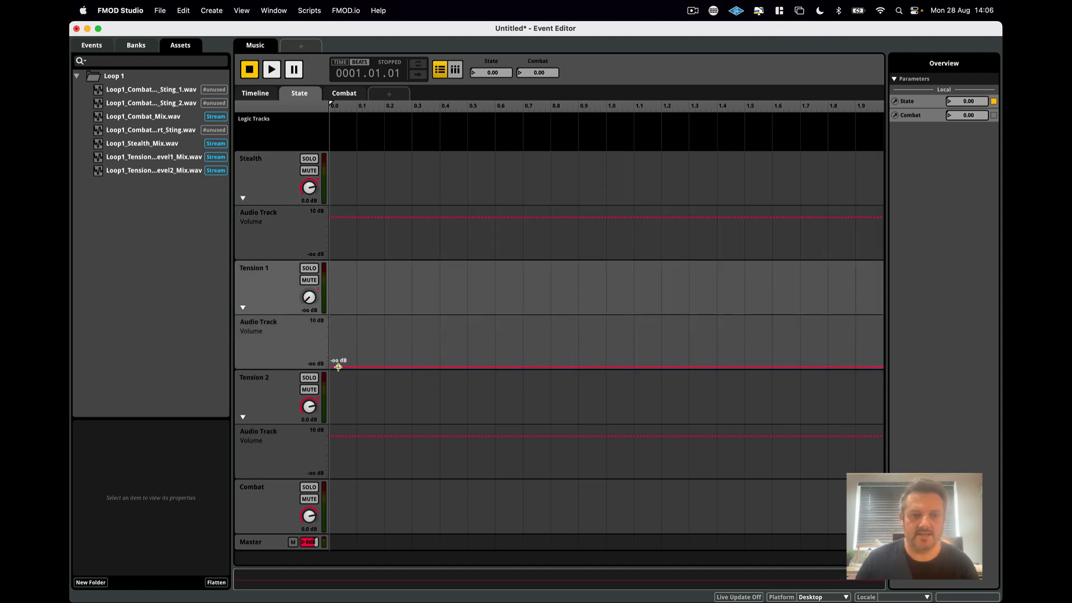
click(342, 436)
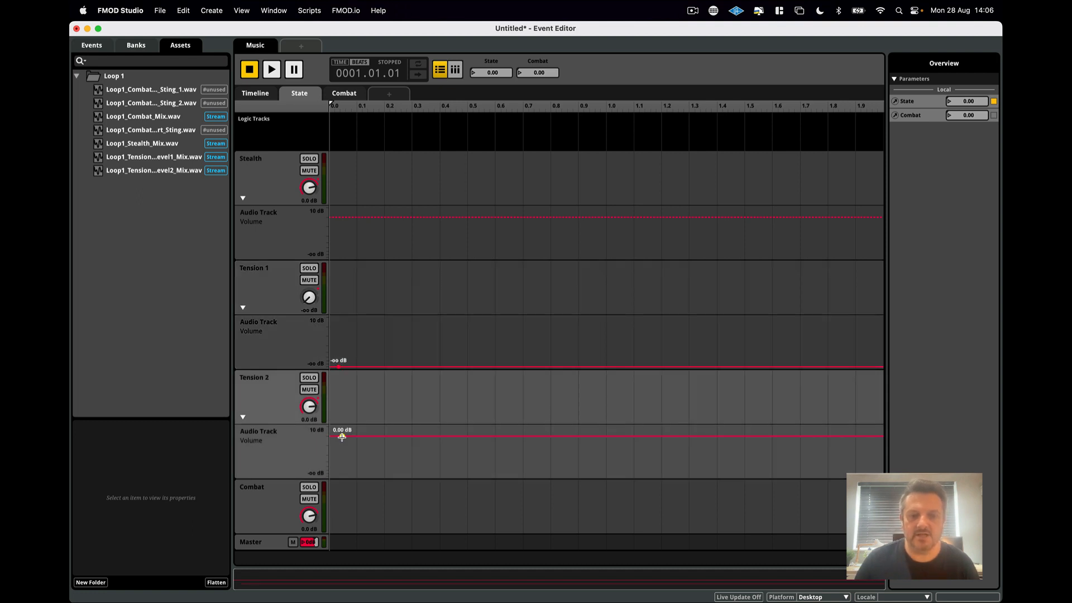
drag(341, 437, 342, 476)
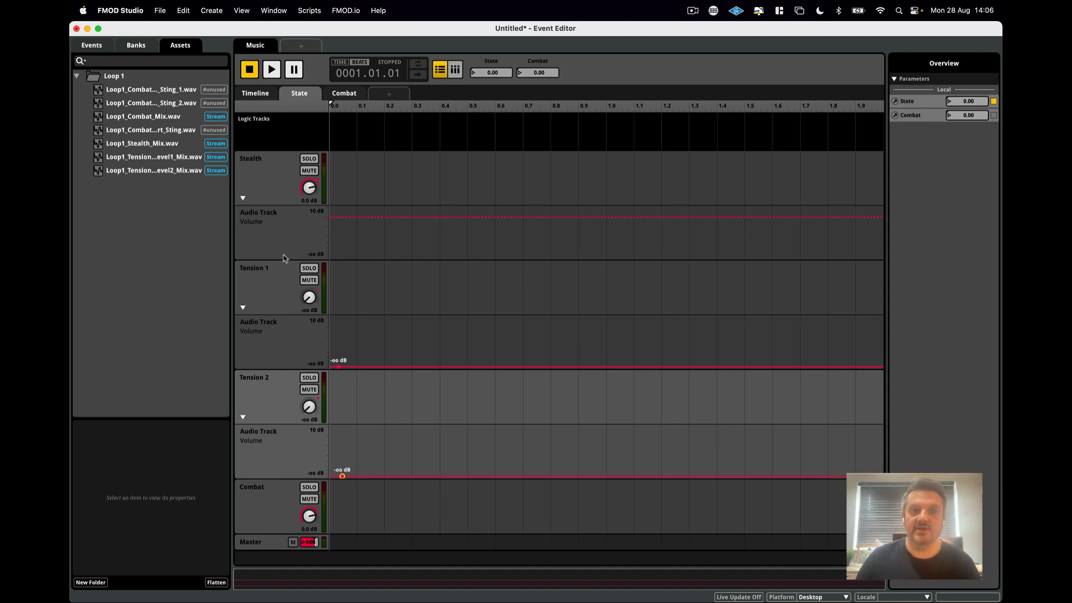
Step: Return to the timeline and play the event briefly to check the Stealth loop with both tension tracks silenced
click(259, 95)
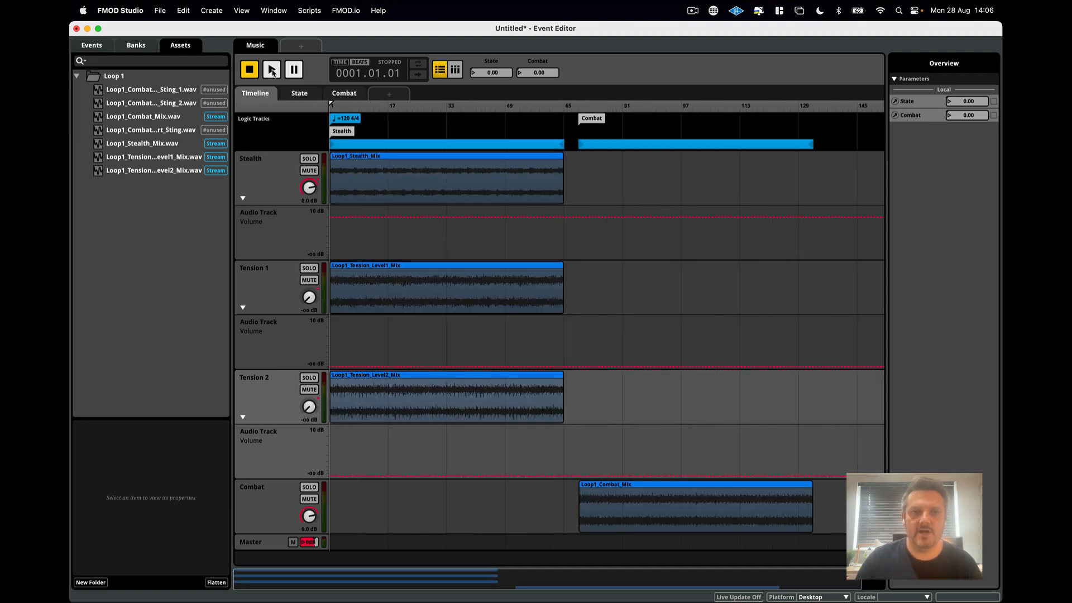
click(272, 70)
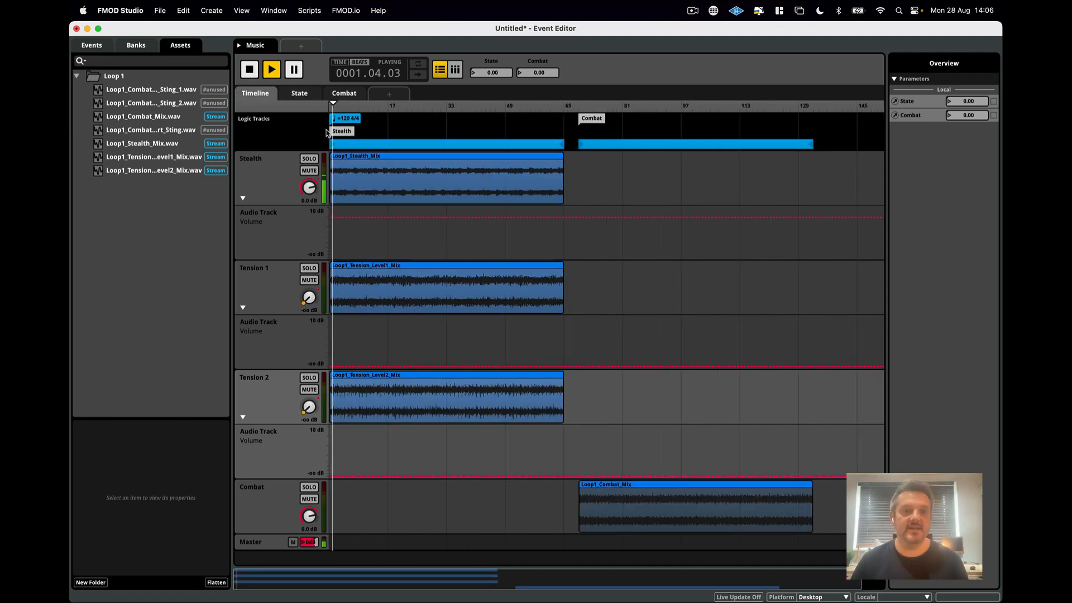
click(250, 70)
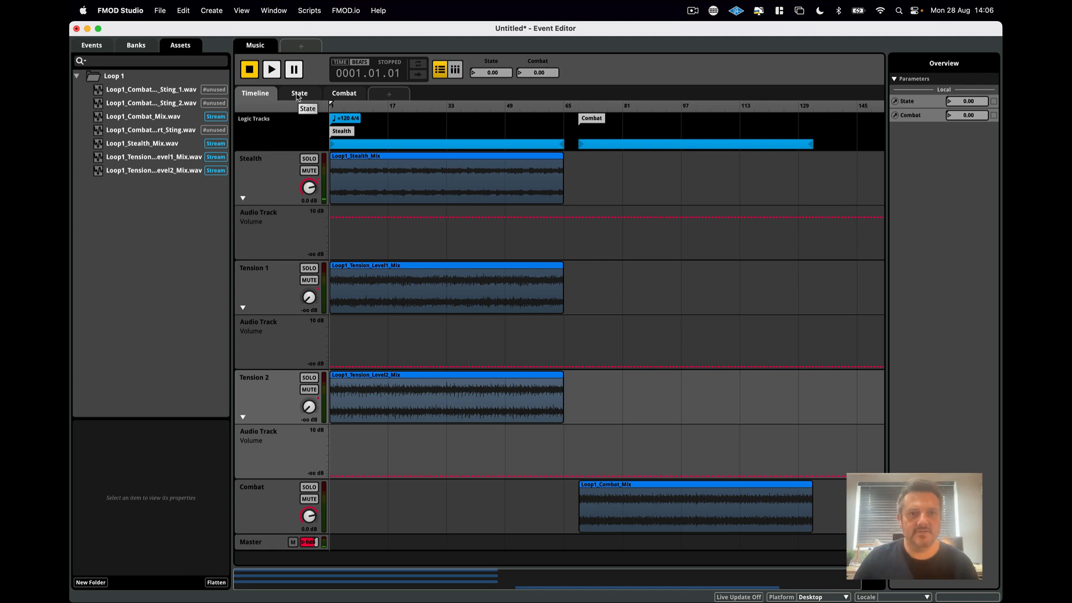
Step: On the State sheet, add a Tension 1 volume point at State 1.0 and raise it to -5 dB
click(298, 95)
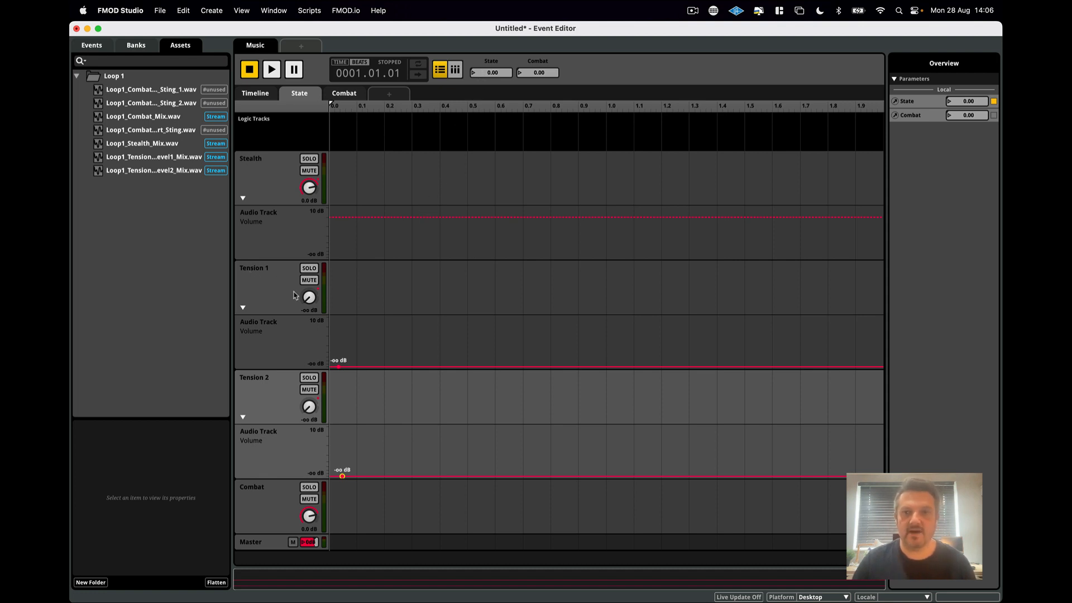
click(606, 367)
drag(608, 369, 608, 367)
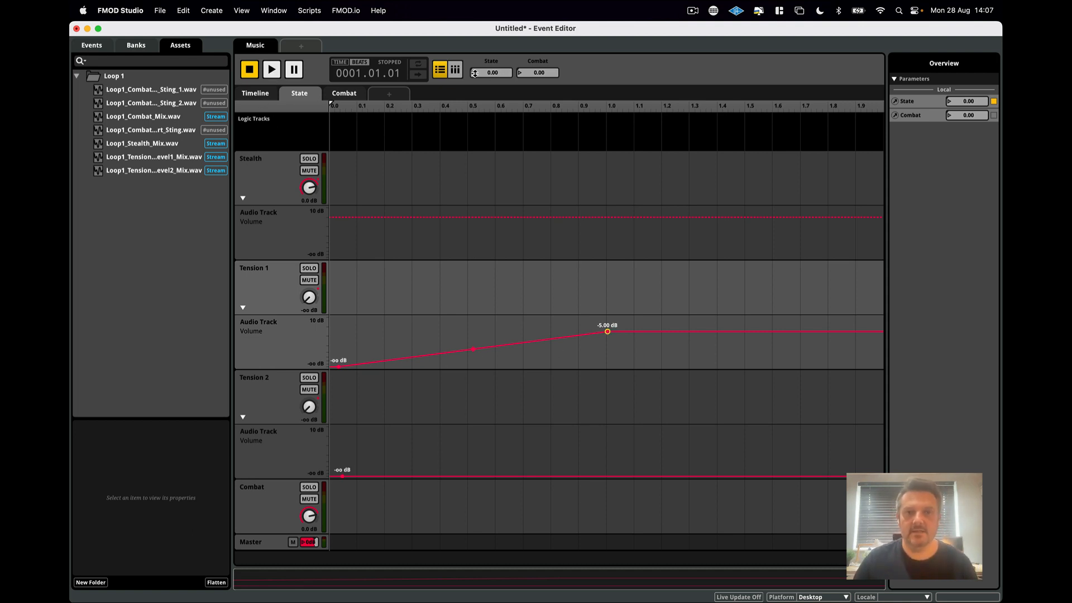
Step: Audition the Tension 1 automation by playing the event, setting State to 1 during playback, and stopping it
click(272, 70)
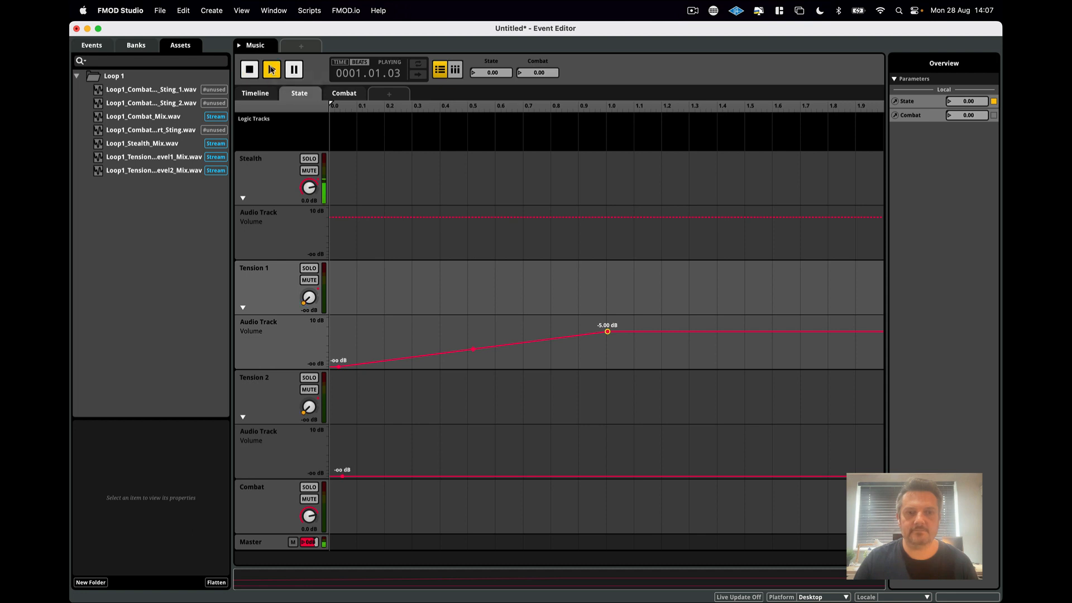
double_click(473, 77)
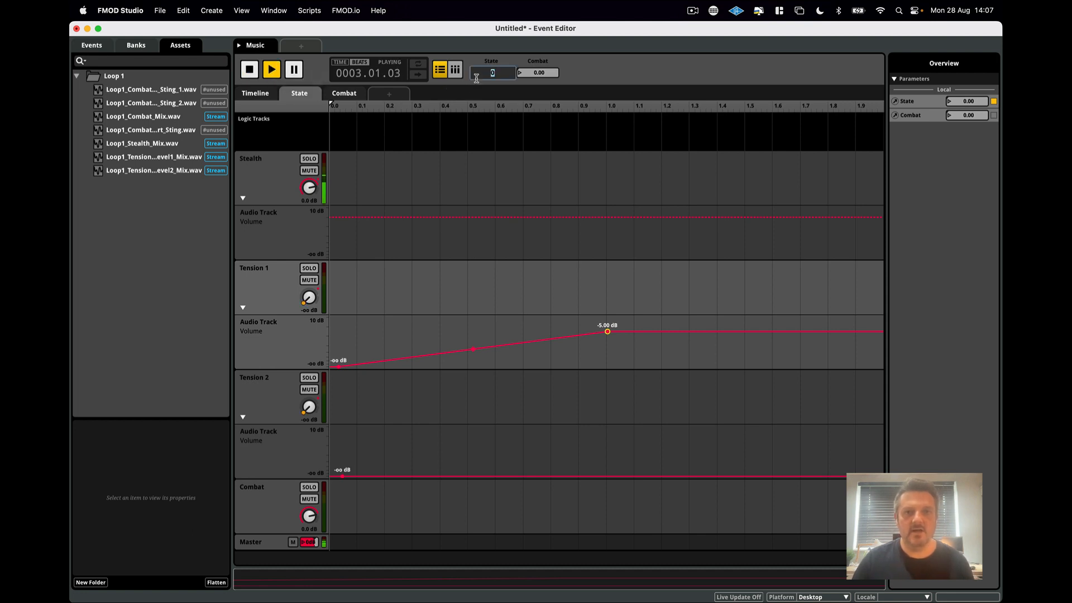
text(1)
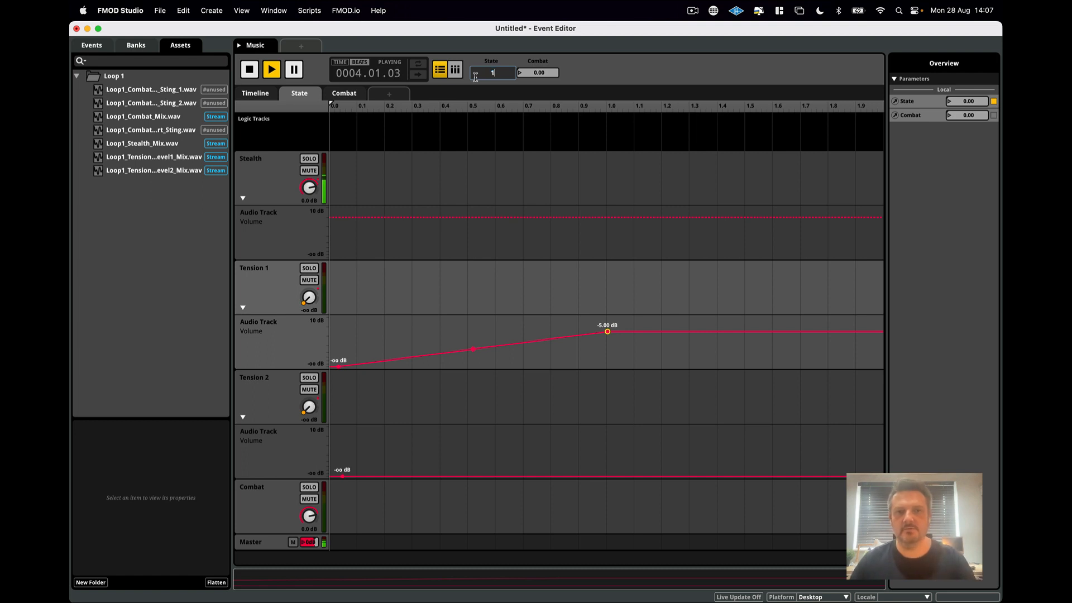
key(Return)
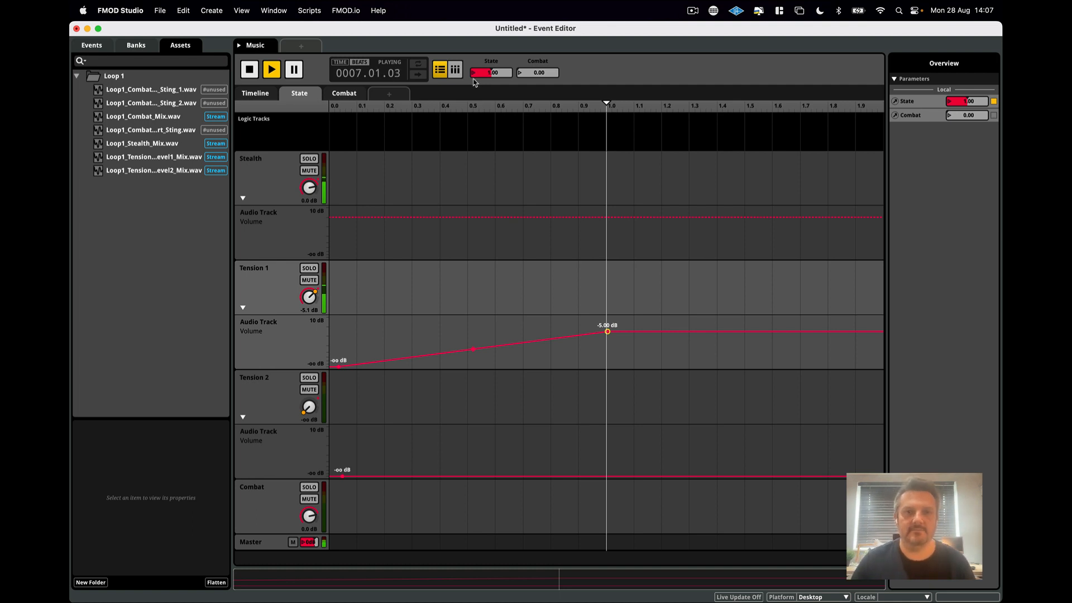
click(250, 69)
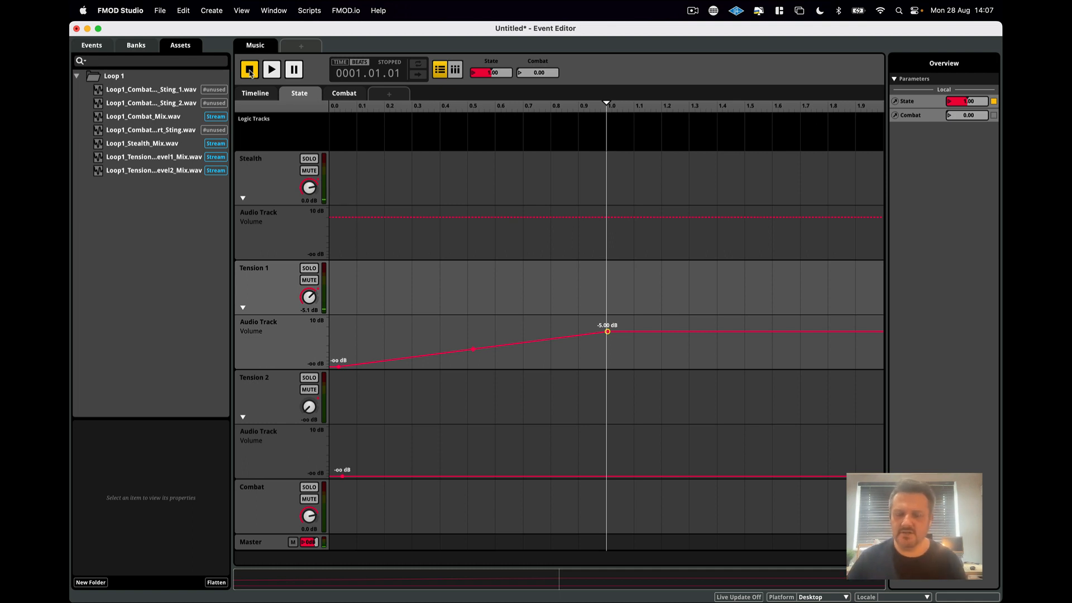
Step: Show the State parameter's properties in the expanded deck and set its seek speed to 0.5 per second
click(301, 93)
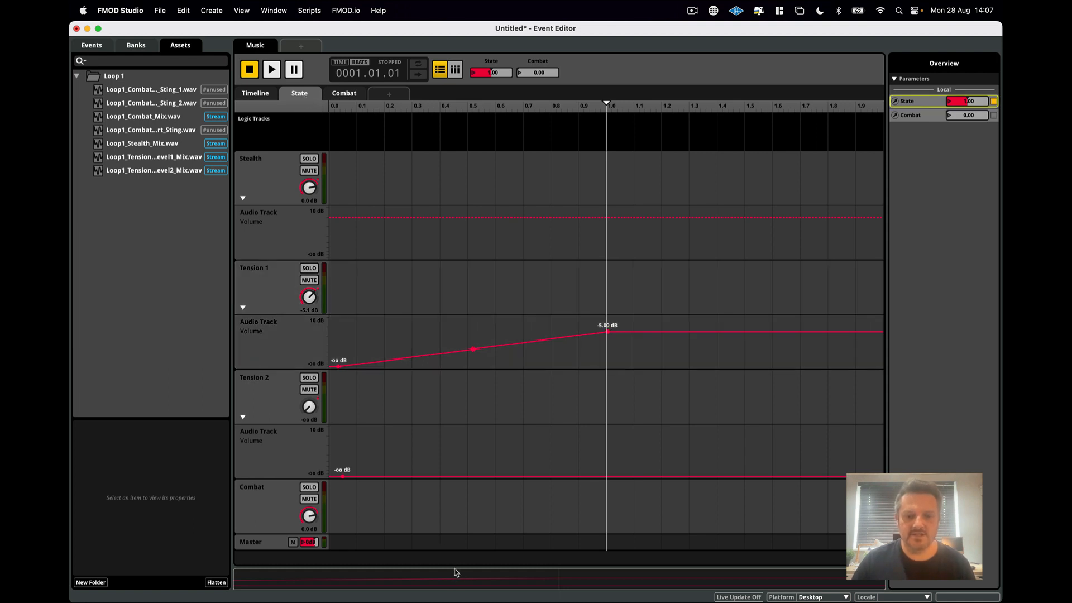
drag(456, 567, 453, 497)
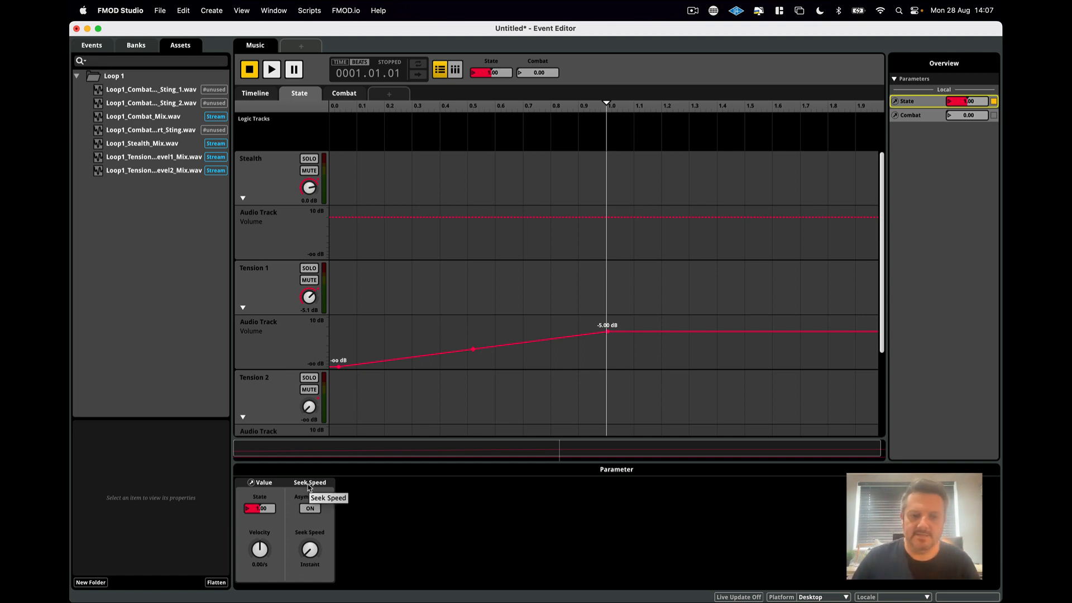
double_click(309, 566)
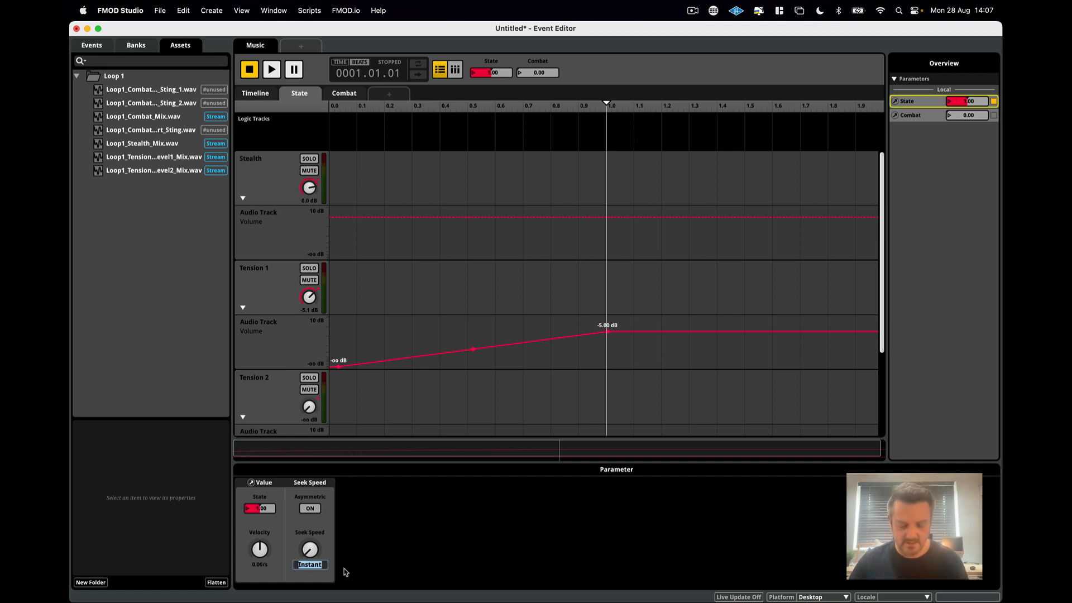
text(.5)
key(Return)
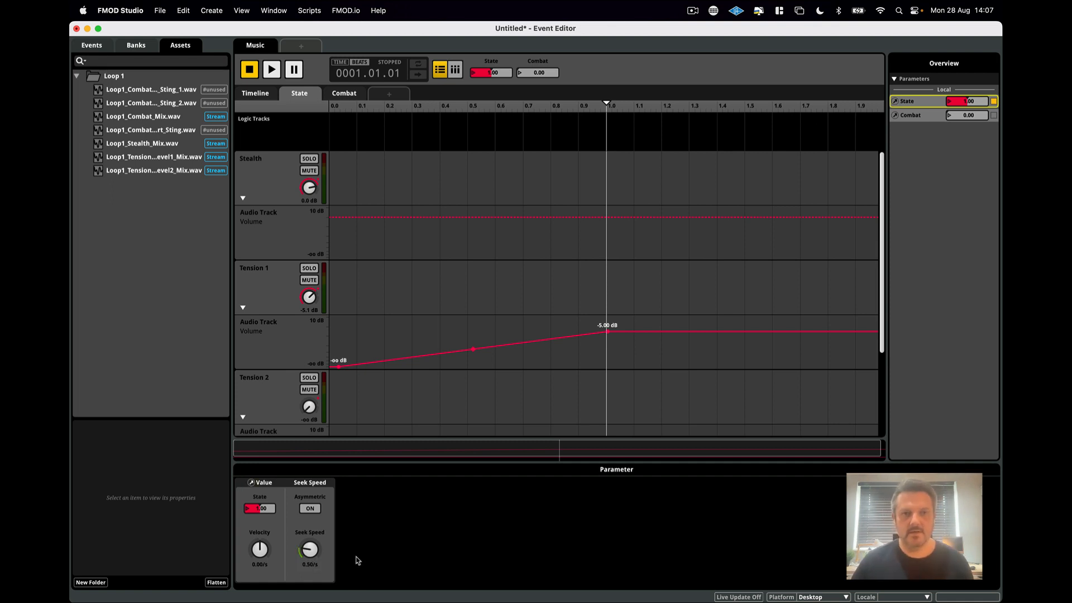
Step: Reset State to 0 and play the event, changing State to 1 to audition the gradual Tension 1 fade, and stop playback
double_click(474, 75)
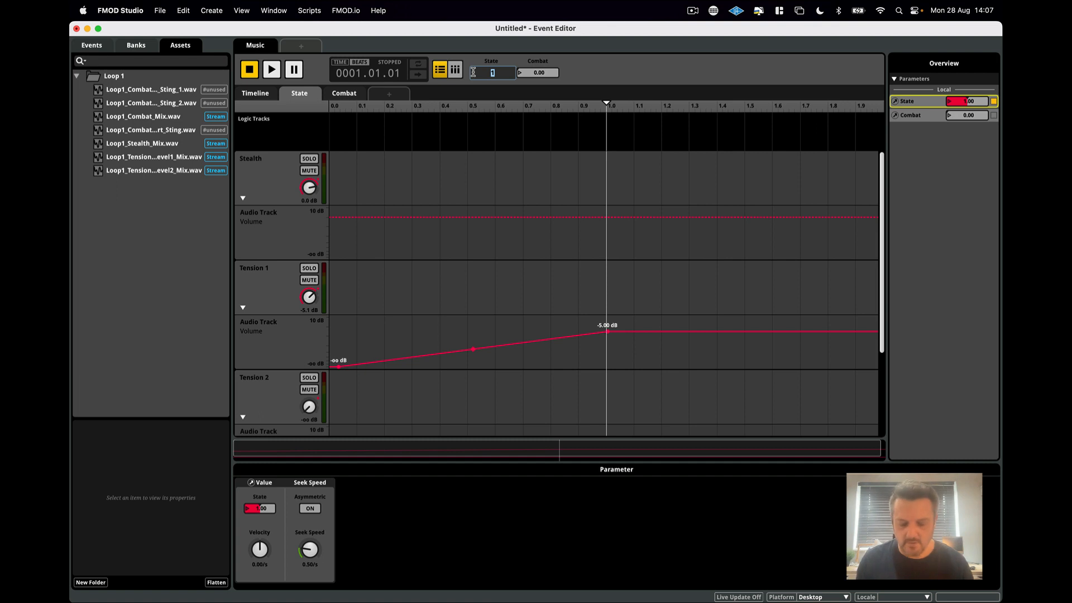
text(0)
key(Return)
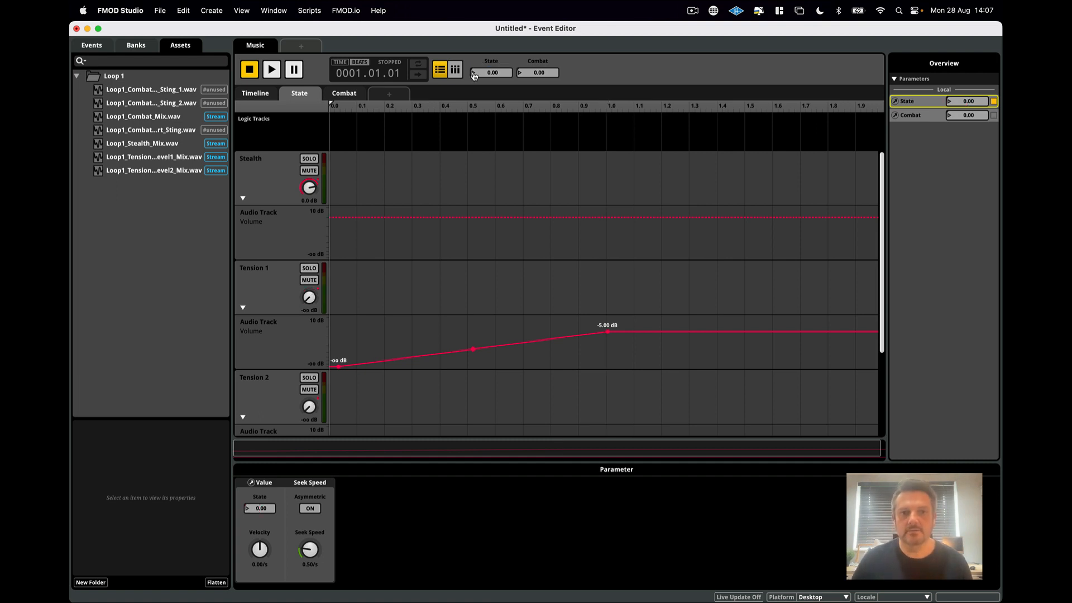
click(270, 69)
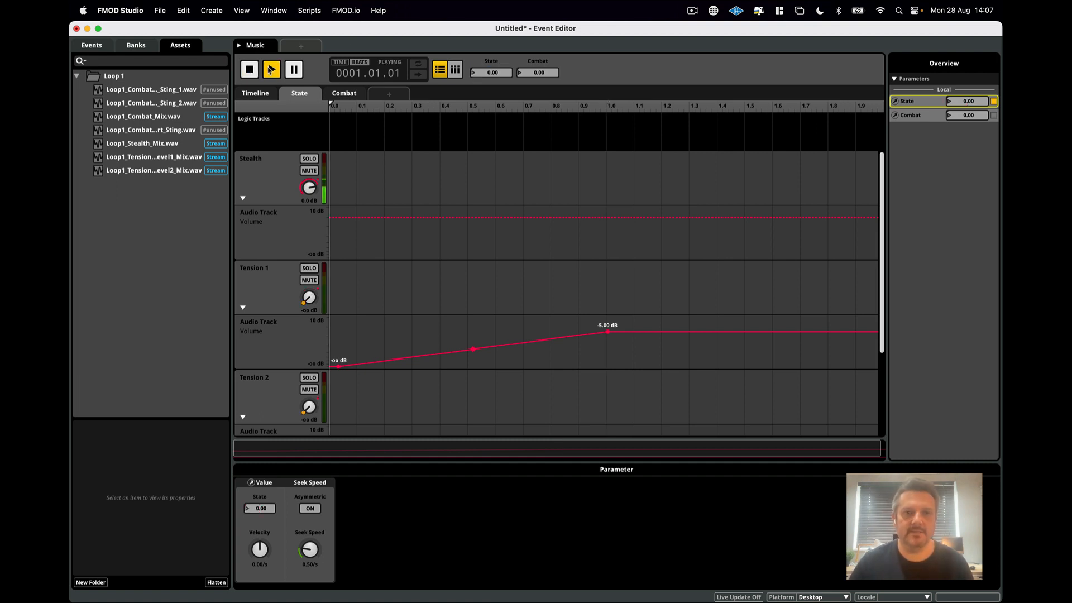
double_click(474, 74)
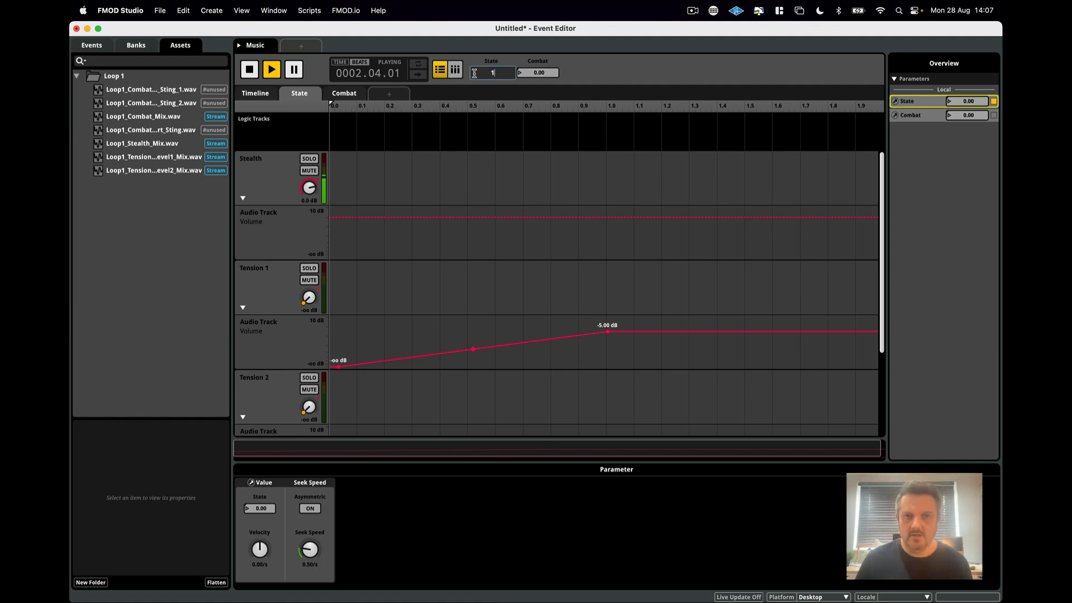
key(Return)
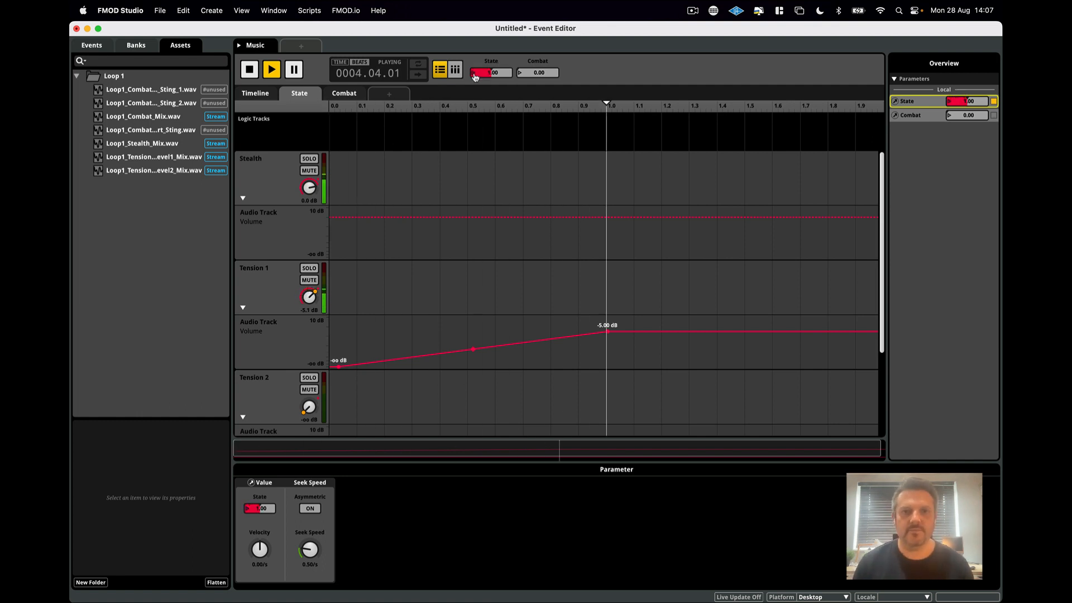
click(250, 70)
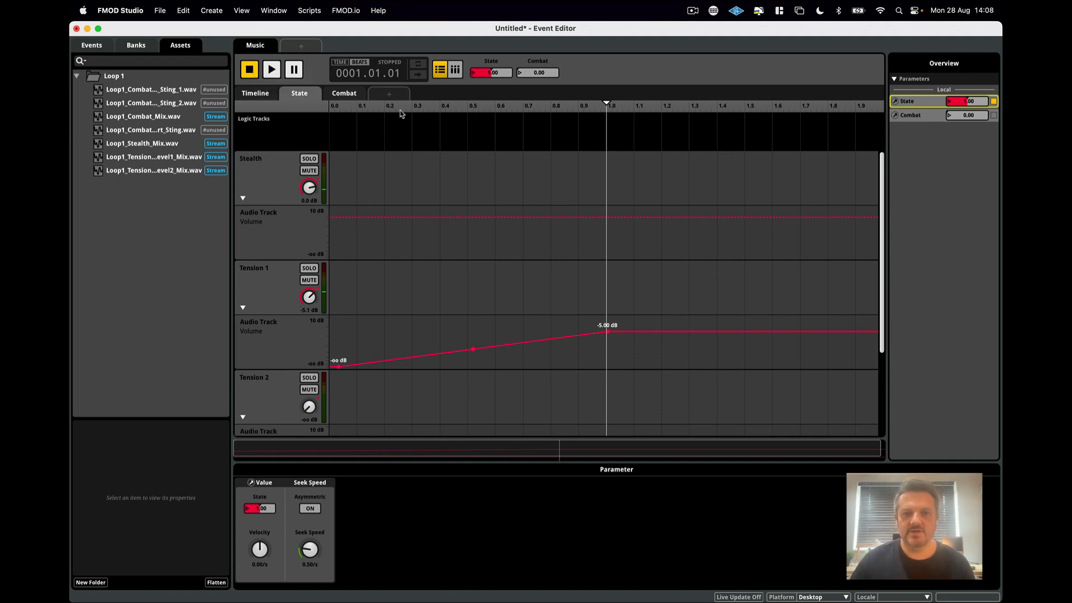
Step: Add Tension 2 volume points of -oo dB at State 1.0 and -5 dB at State 2.0
scroll(571, 292, down, 2)
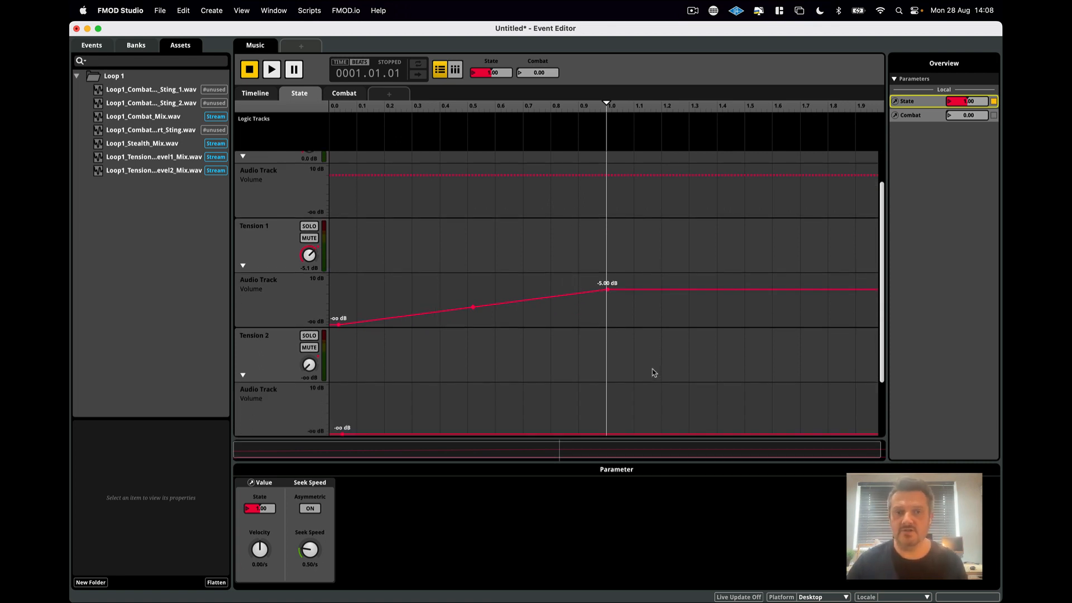
click(607, 435)
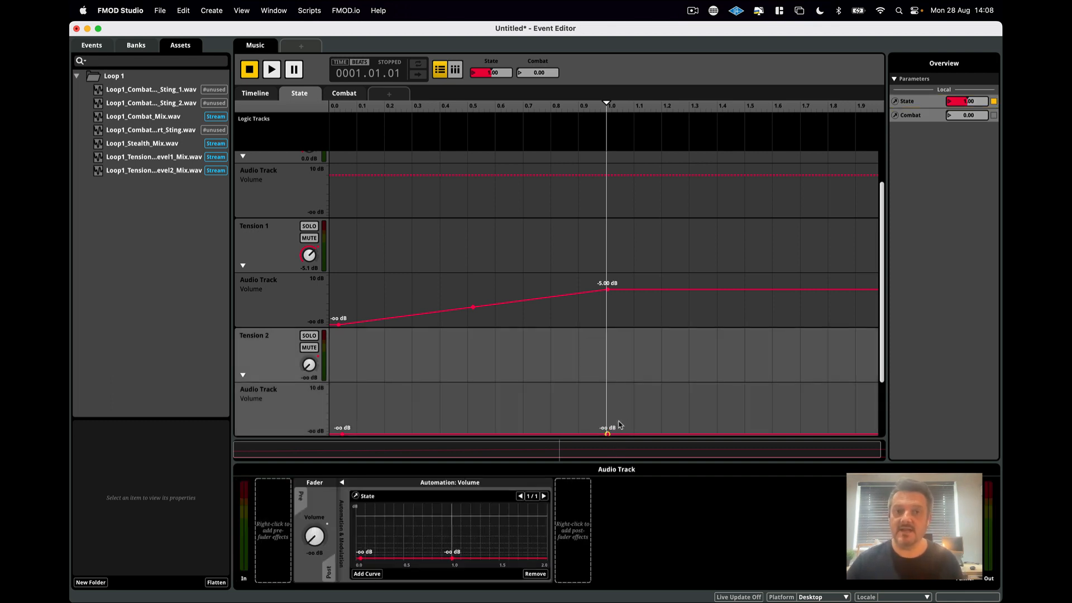
drag(851, 437, 878, 408)
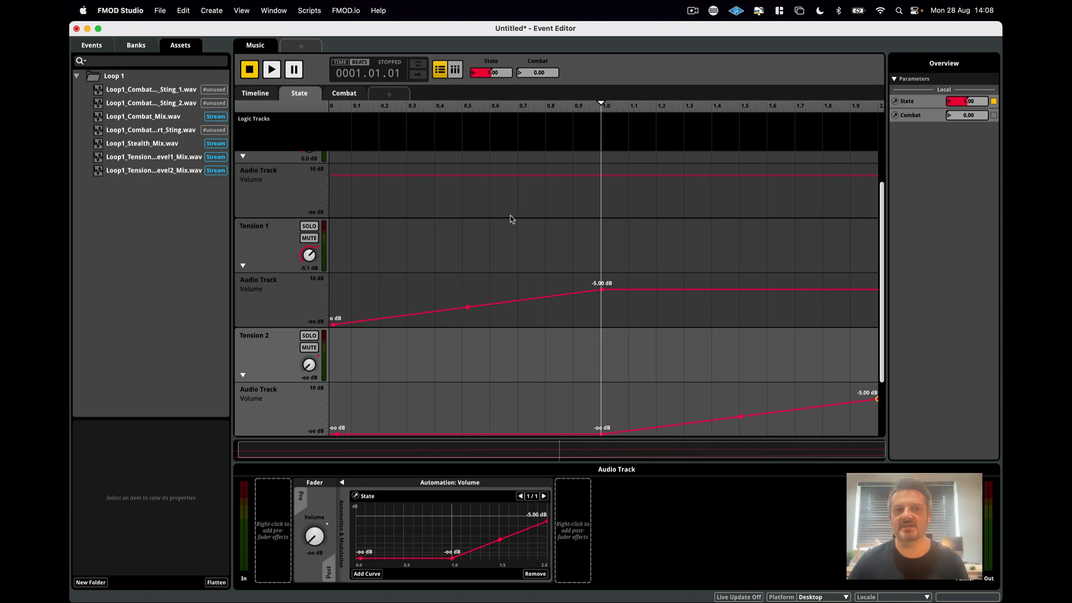
Step: Reset State to 0 and play the event, raising State to 1 and to 2 to audition both tension layers fading in
double_click(474, 76)
key(Return)
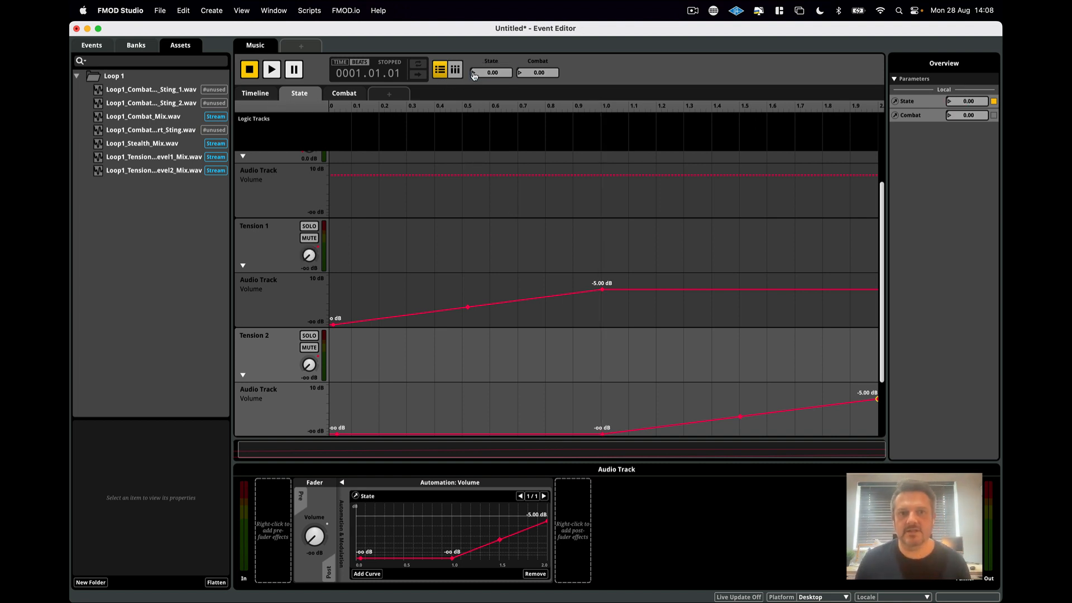
click(271, 70)
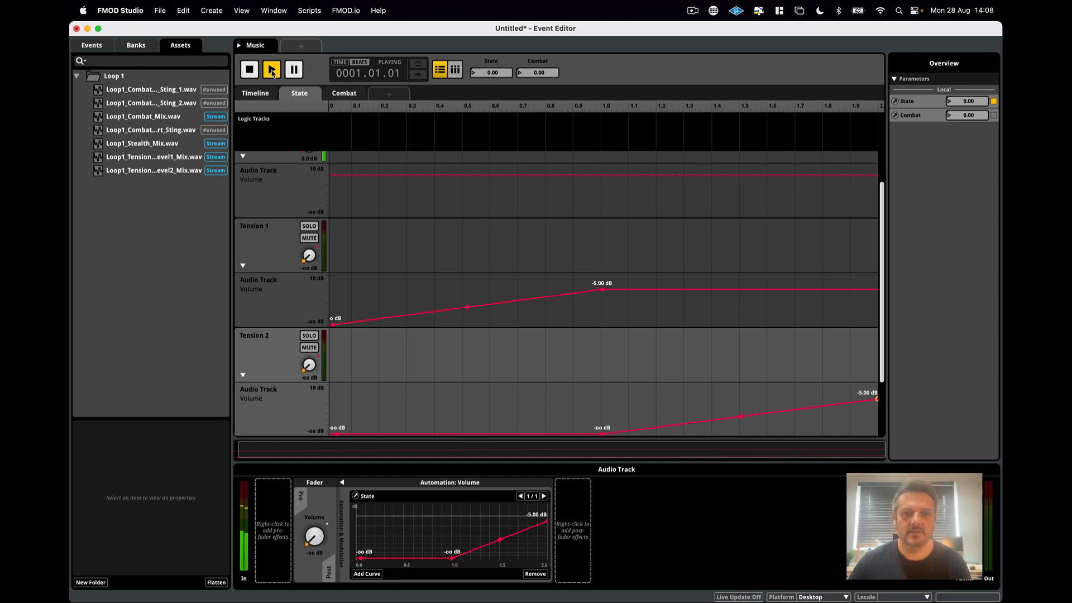
double_click(475, 75)
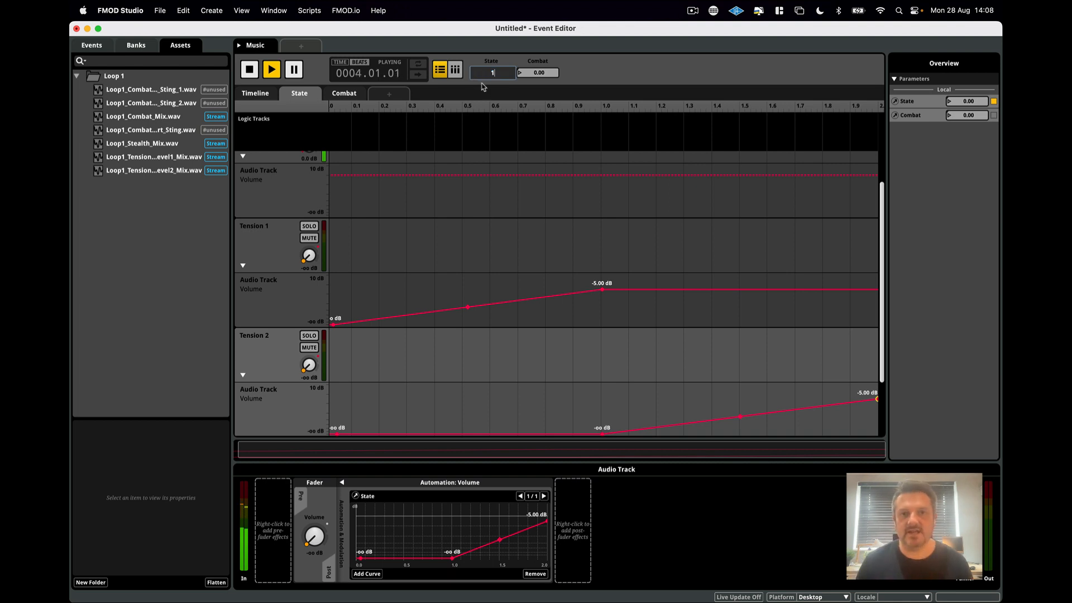
key(Return)
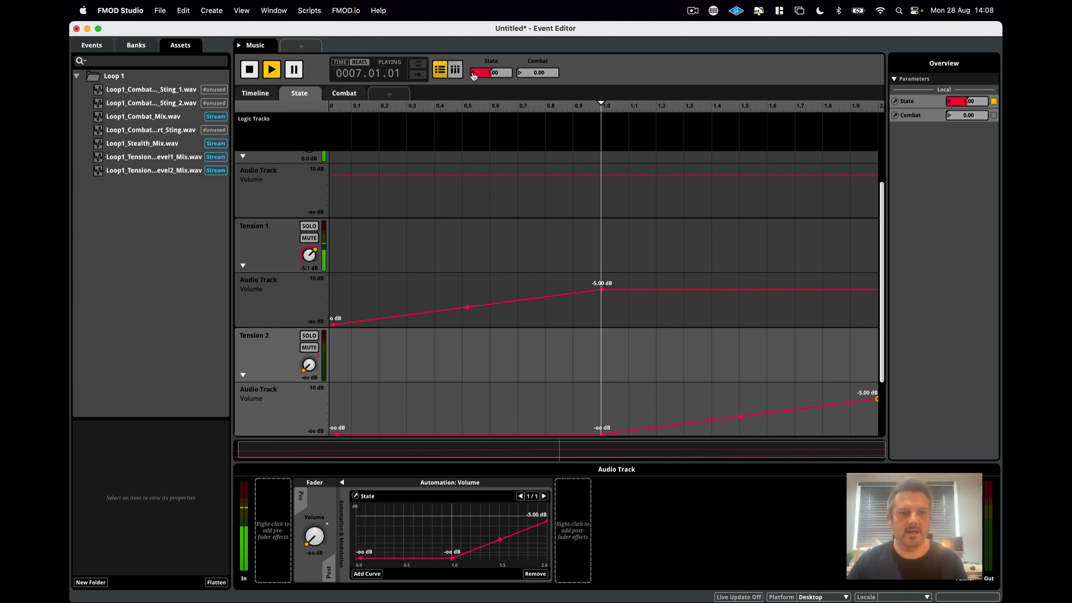
double_click(473, 74)
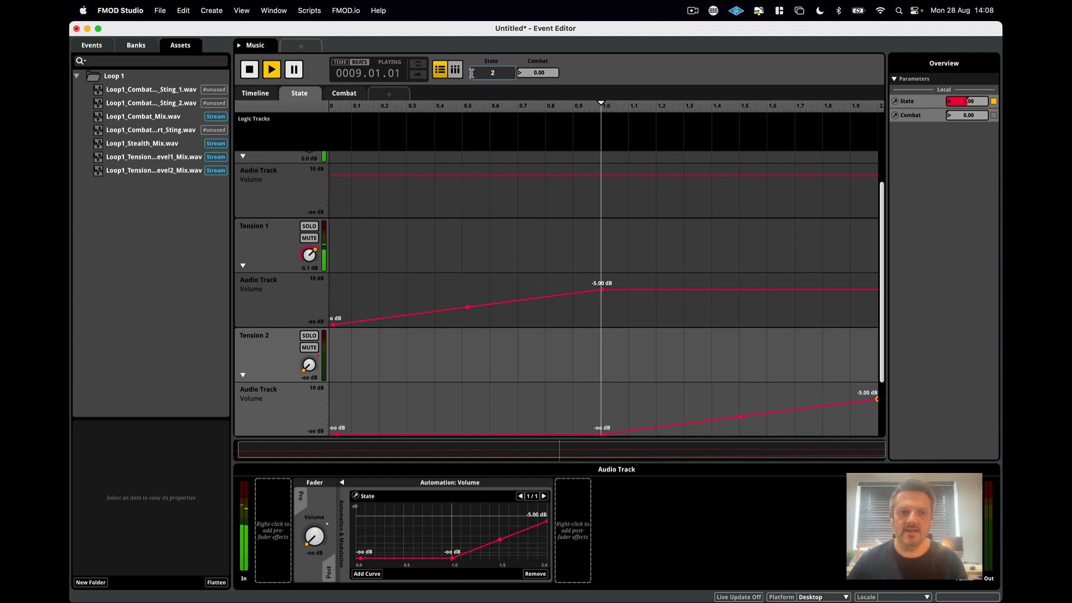
text(2)
key(Return)
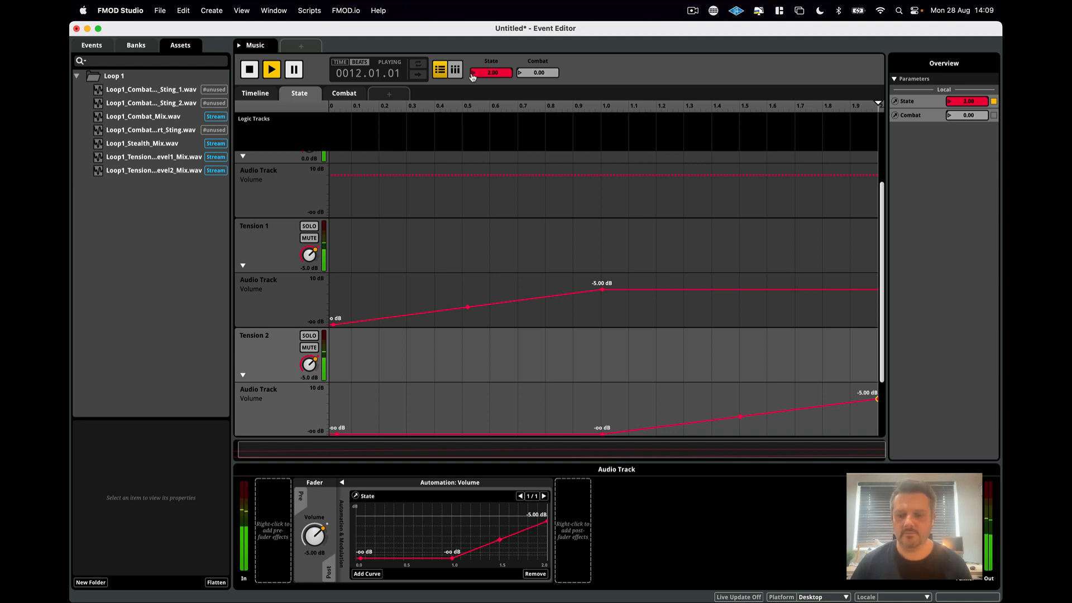
Step: Lower State to 1 and back to 0 during playback to audition the tension layers fading out
double_click(472, 73)
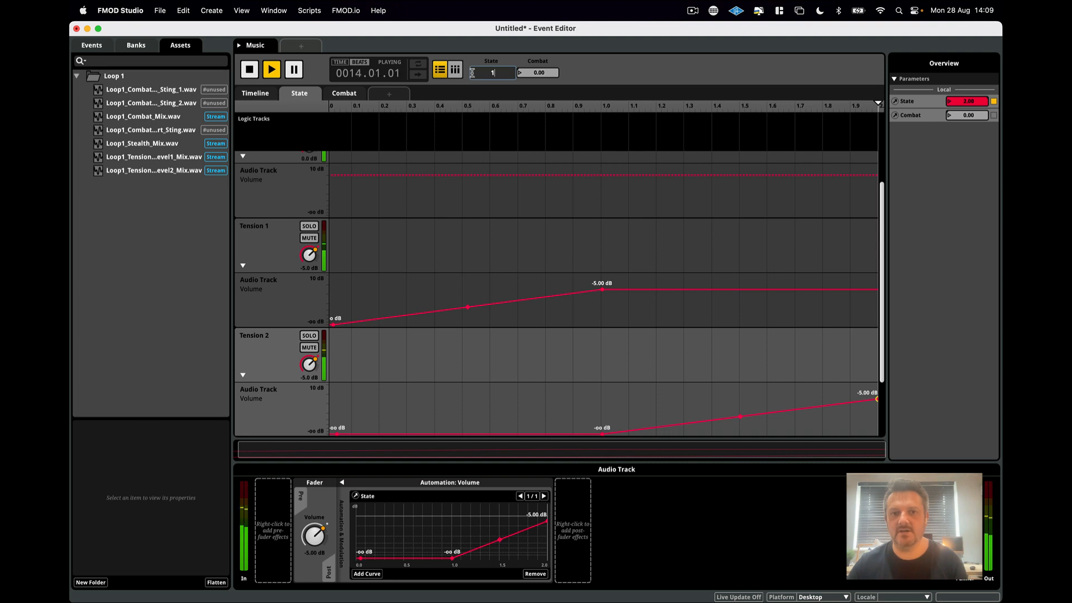
key(Return)
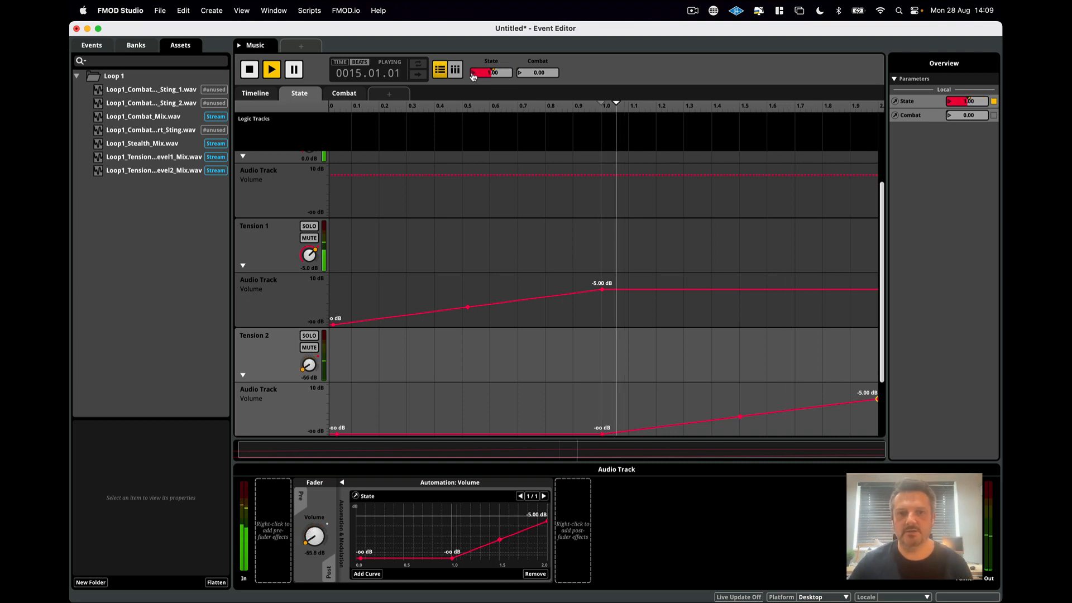
double_click(471, 73)
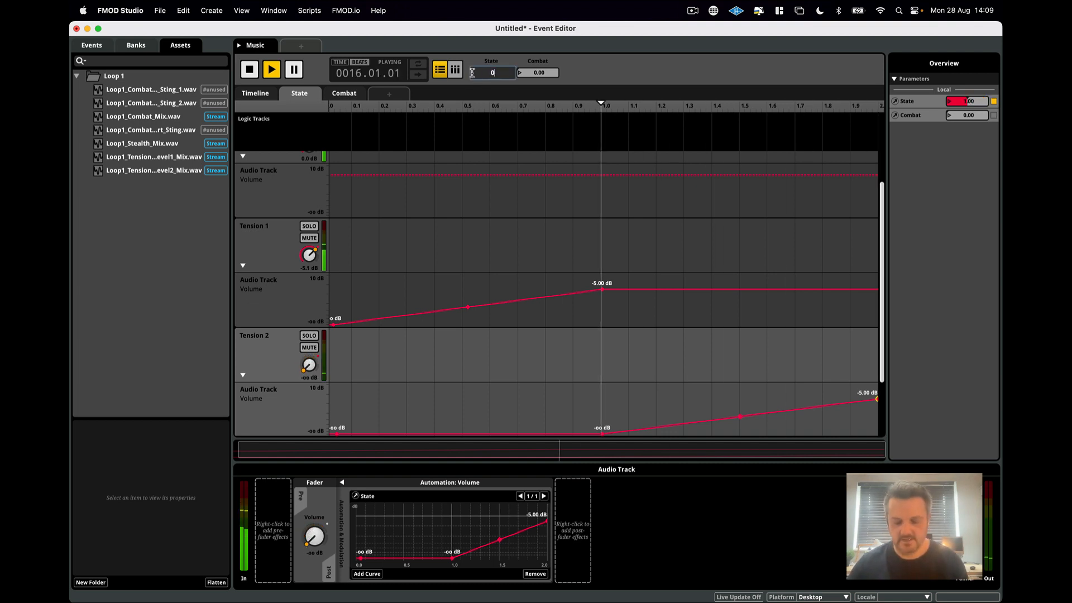
text(0)
key(Return)
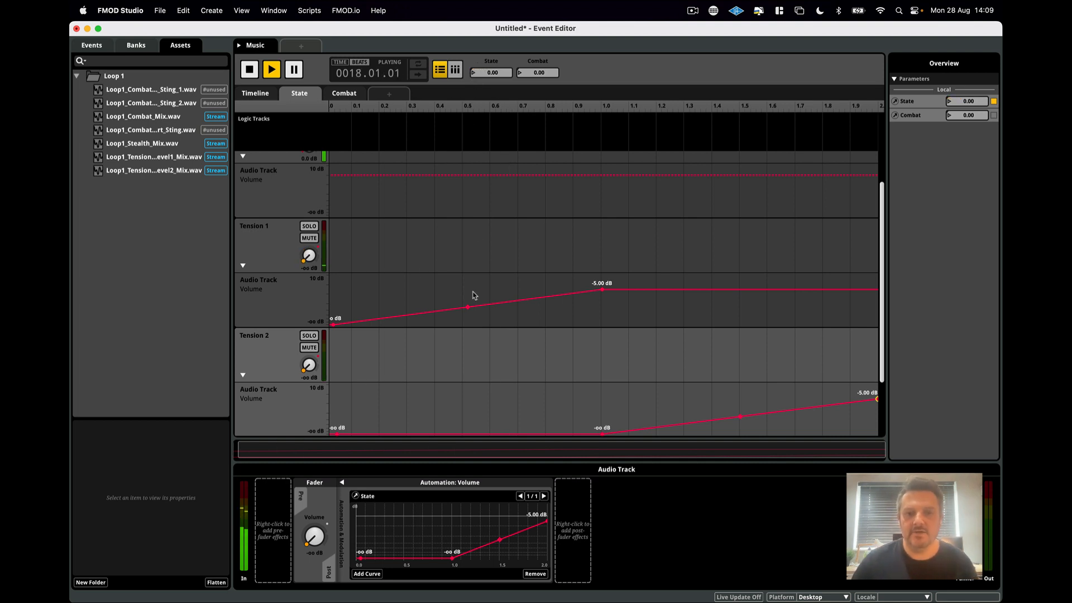
Step: Bend the rising segments of the Tension 1 and Tension 2 volume automation upward into convex curves, and stop playback
drag(466, 309, 466, 309)
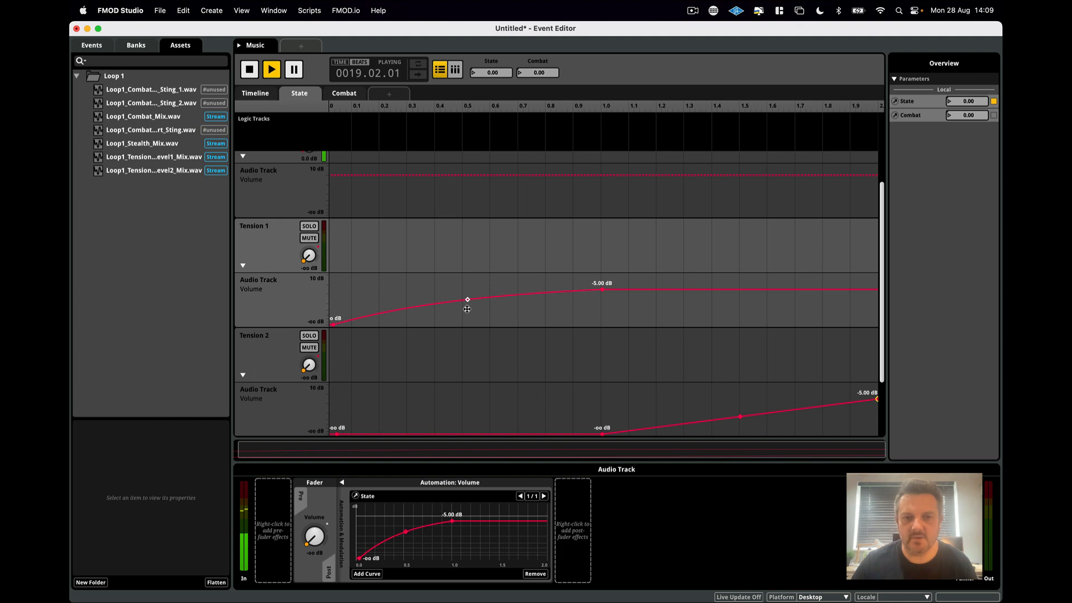
click(739, 417)
drag(740, 416, 738, 410)
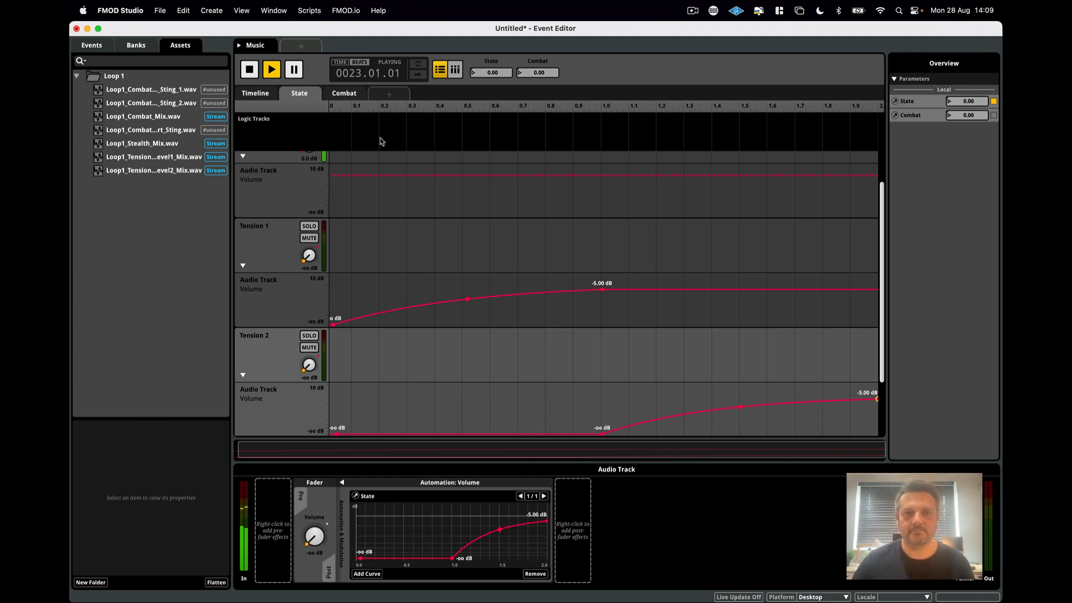
click(249, 69)
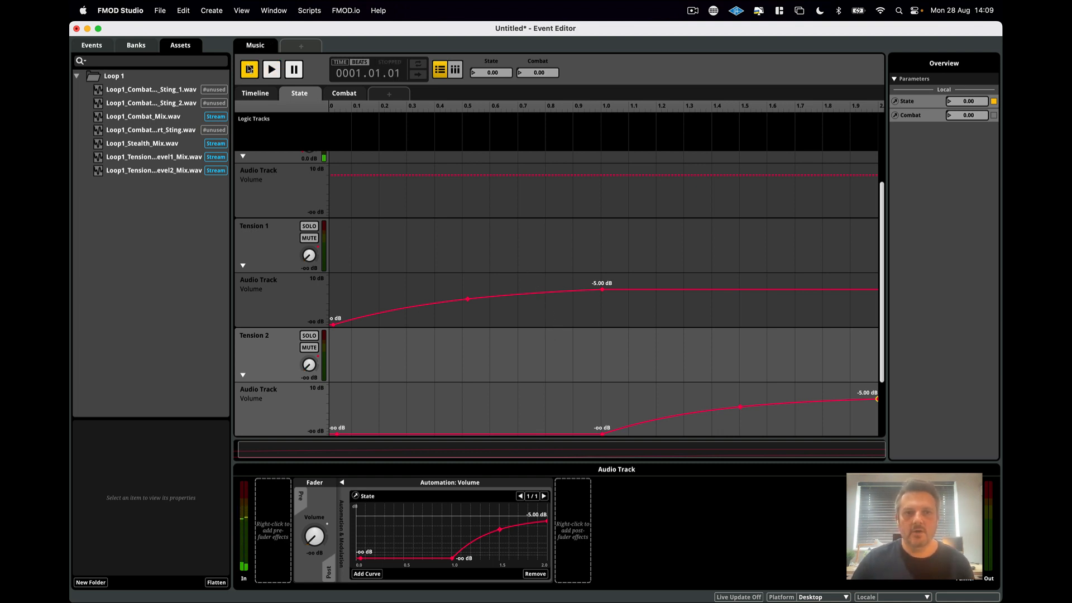
Step: Add a transition region to the Combat marker in the Timeline's logic tracks, above the stealth loop
click(251, 93)
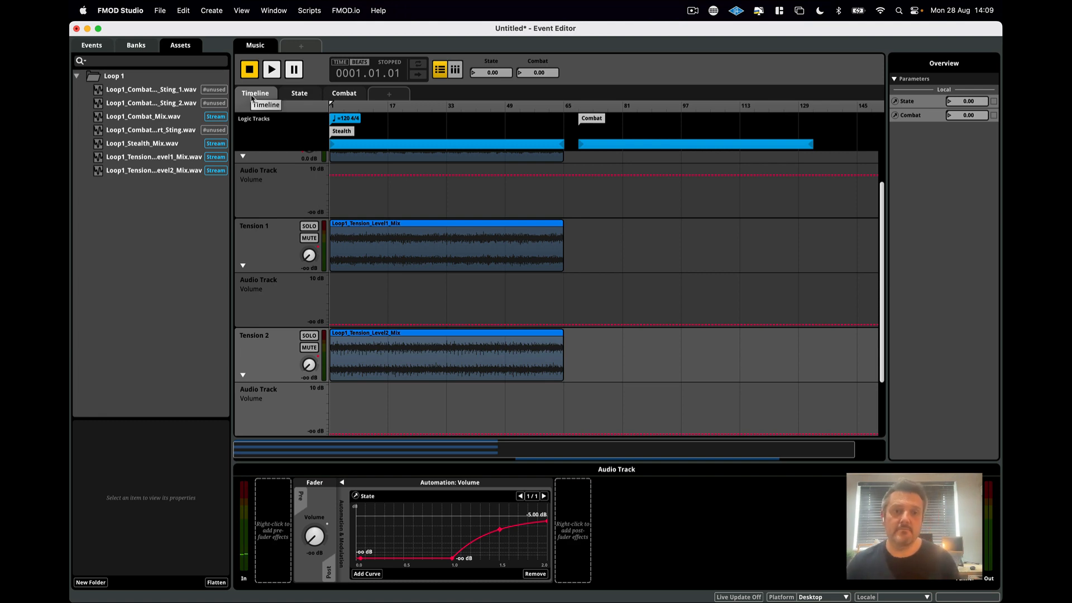
scroll(282, 183, up, 2)
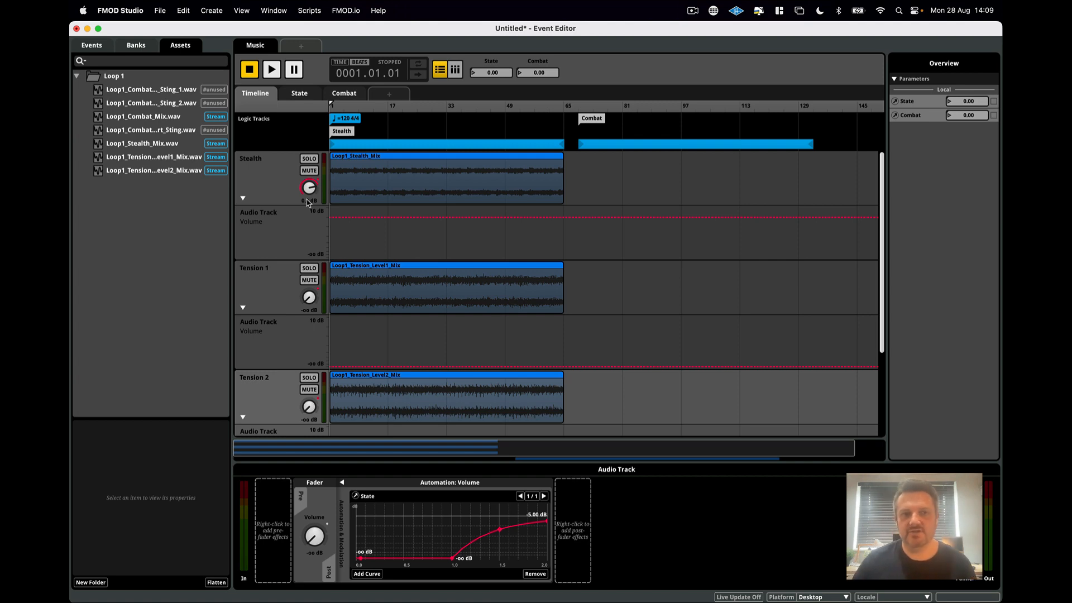
scroll(436, 244, down, 3)
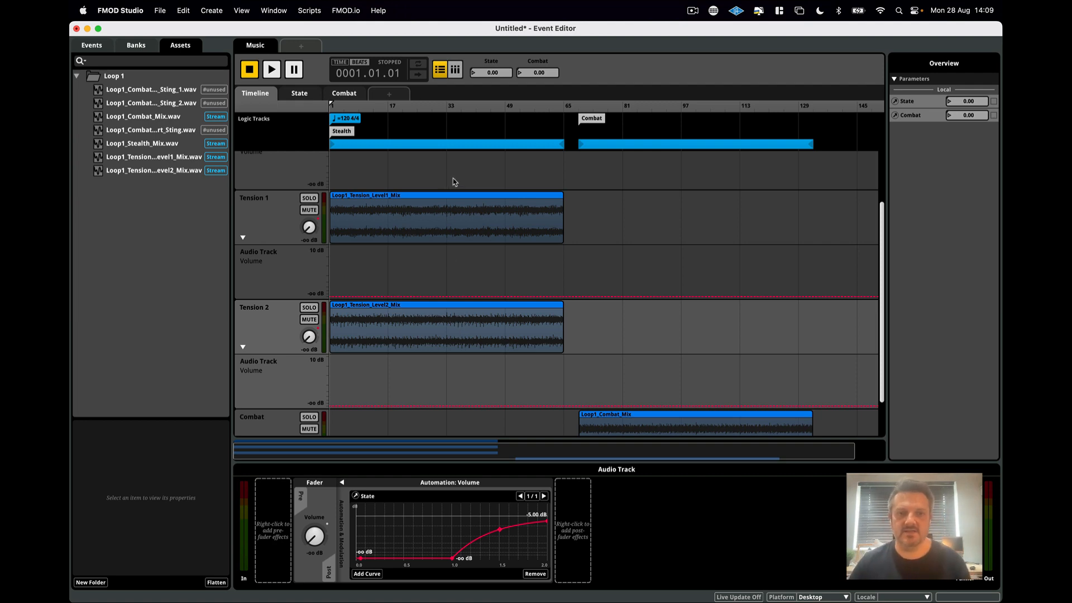
right_click(429, 126)
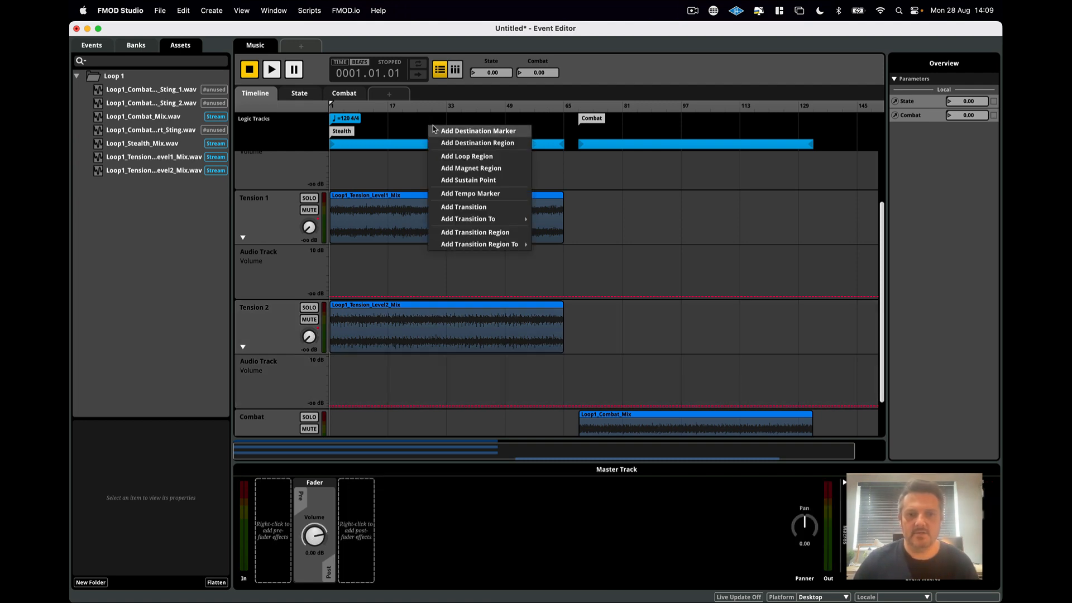
mouse_move(469, 247)
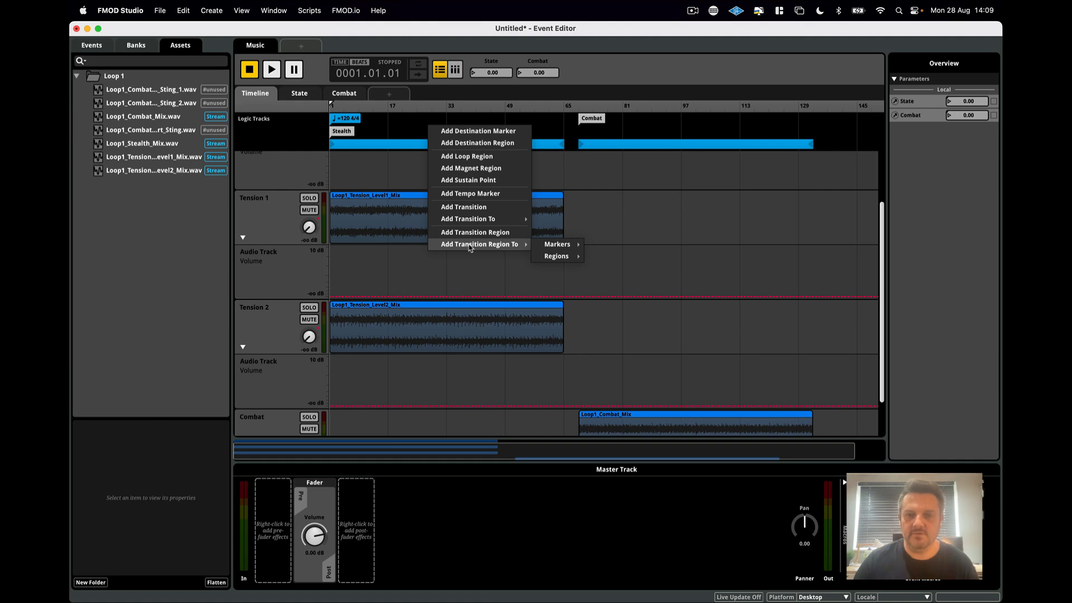
mouse_move(557, 245)
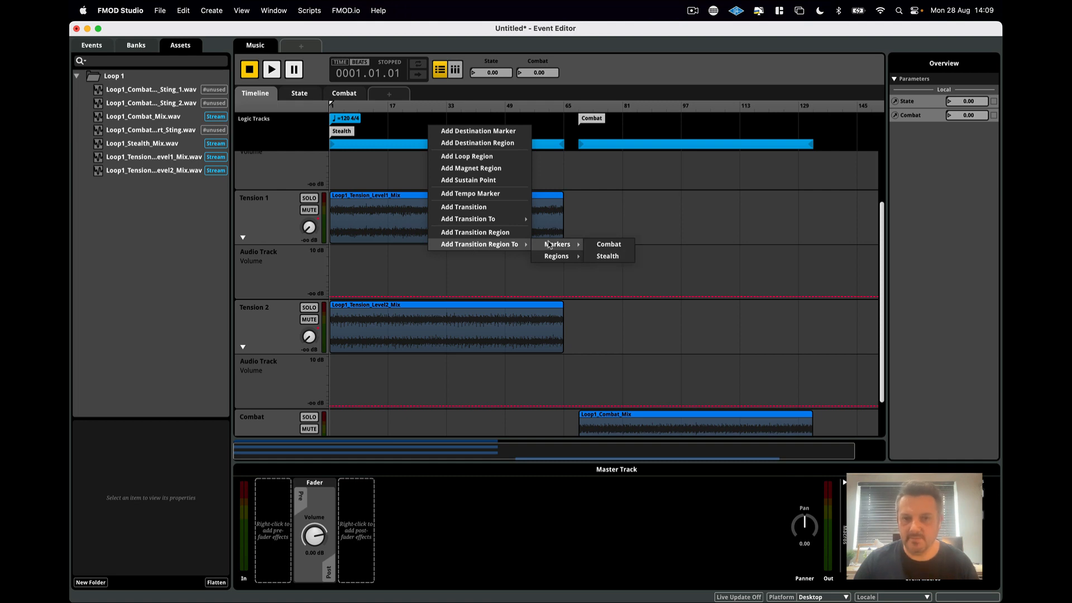
click(614, 247)
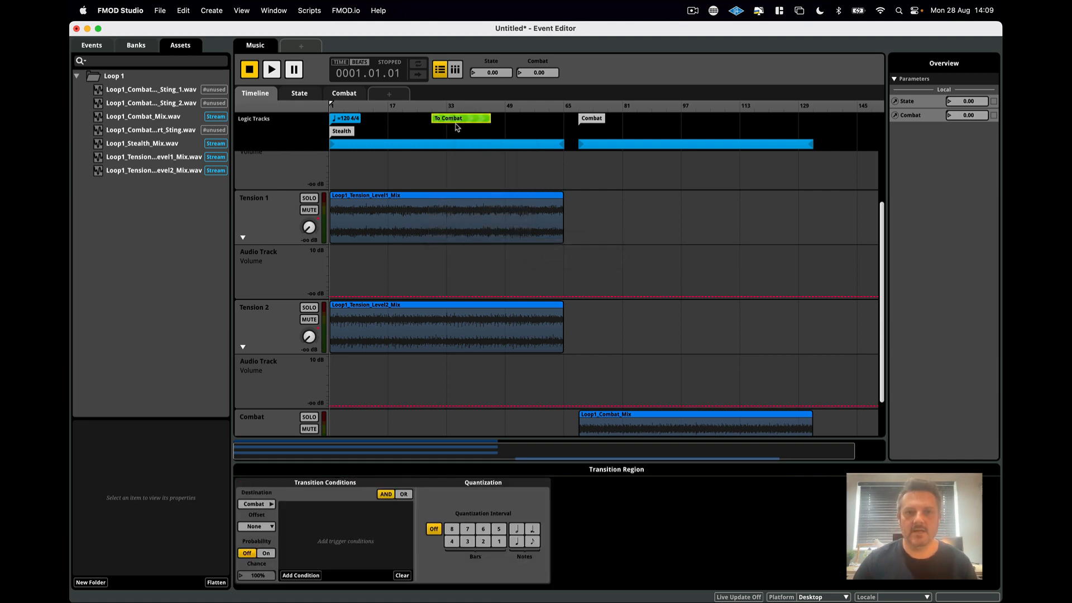
Step: Move the To Combat transition region directly above the stealth loop region and stretch it to the loop's full length
click(452, 143)
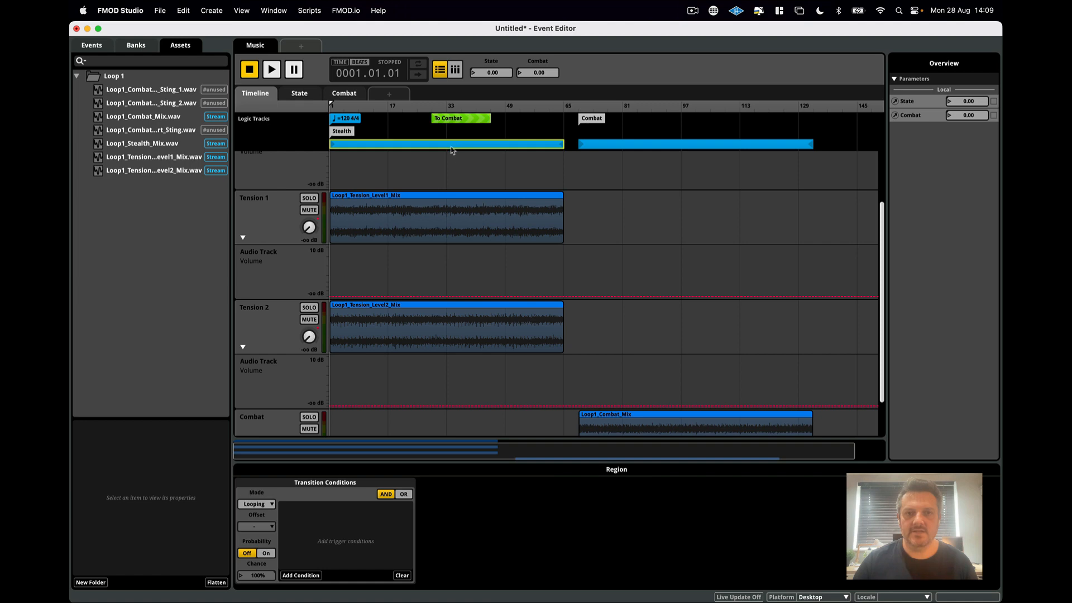
click(610, 158)
drag(463, 121, 559, 163)
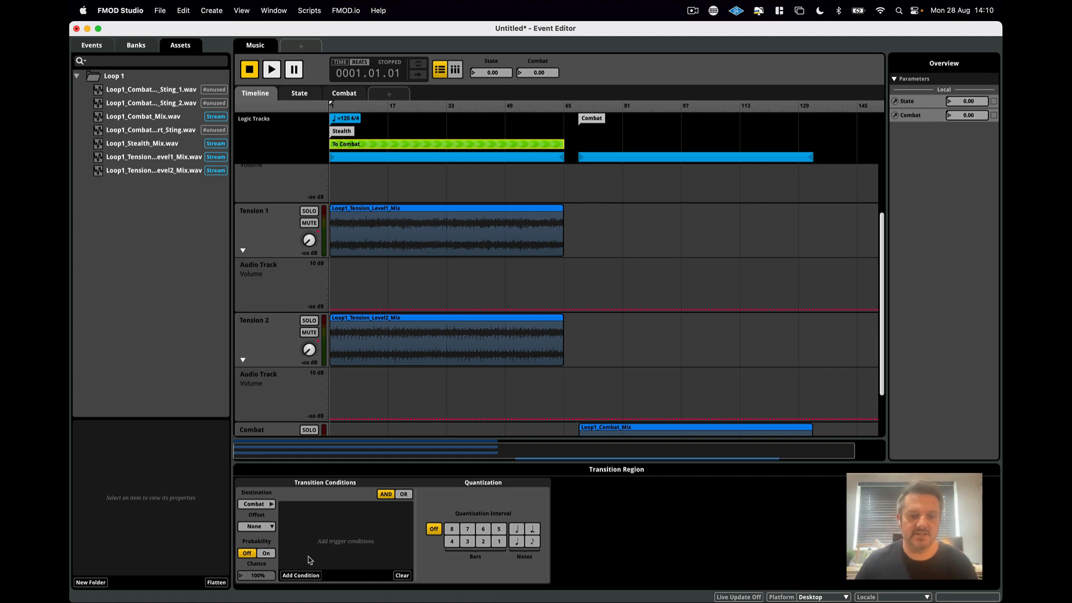
Step: Add a Combat parameter condition to the To Combat transition region and limit its range to 1.00
click(301, 575)
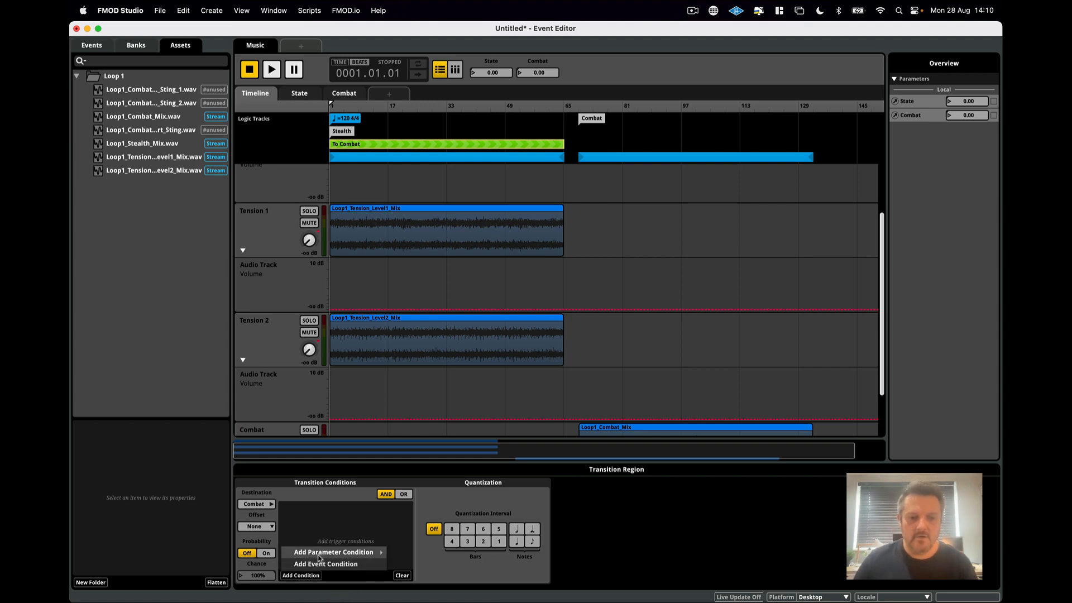
mouse_move(319, 557)
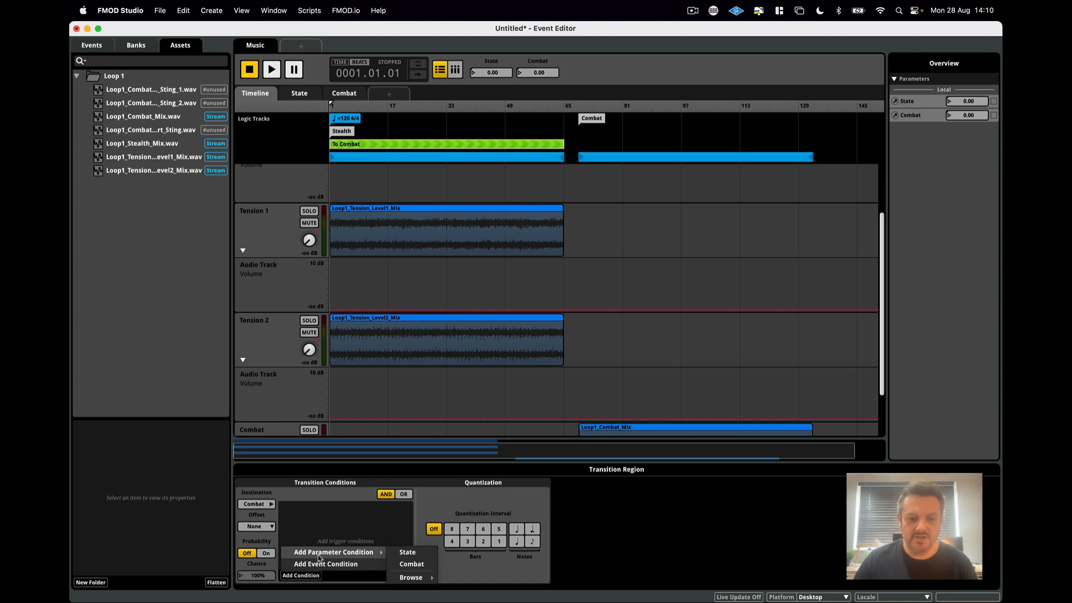
click(412, 564)
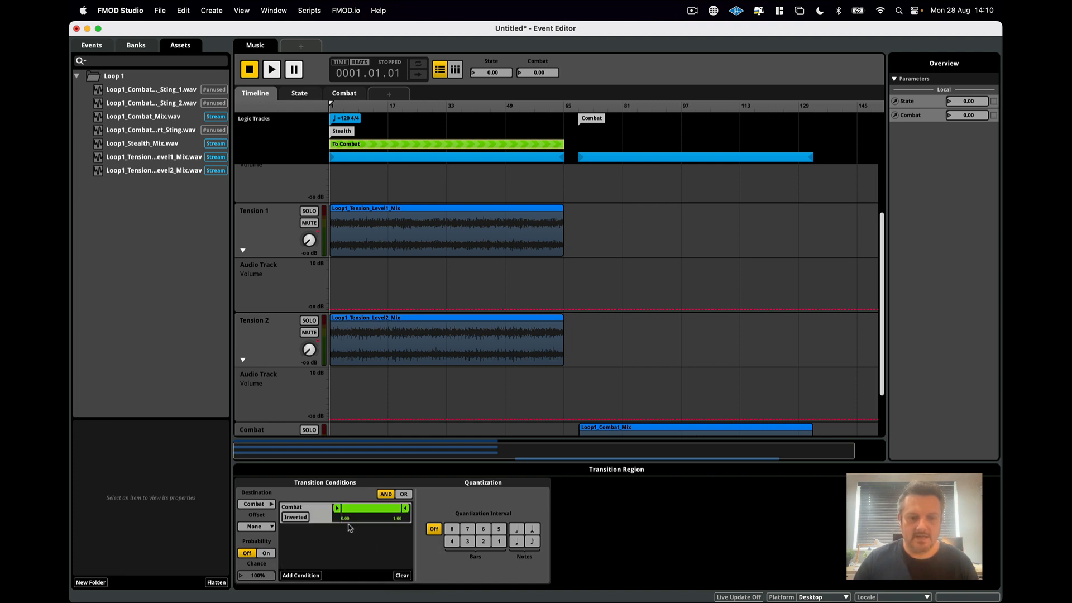
drag(337, 511, 397, 508)
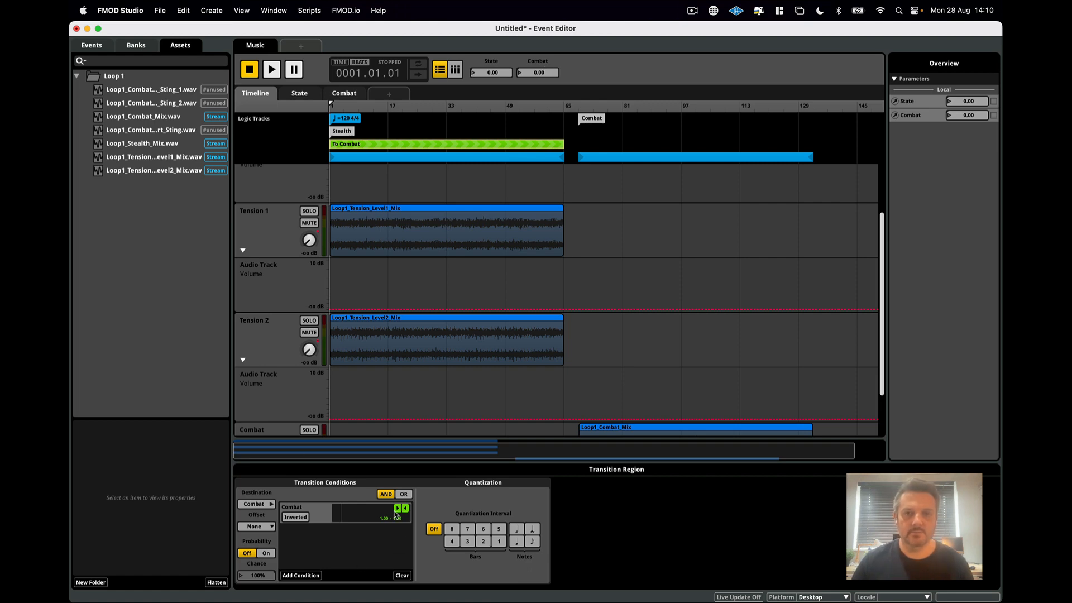
Step: Add a transition region to the Stealth marker above the combat loop region and stretch it to the loop's full length
click(613, 148)
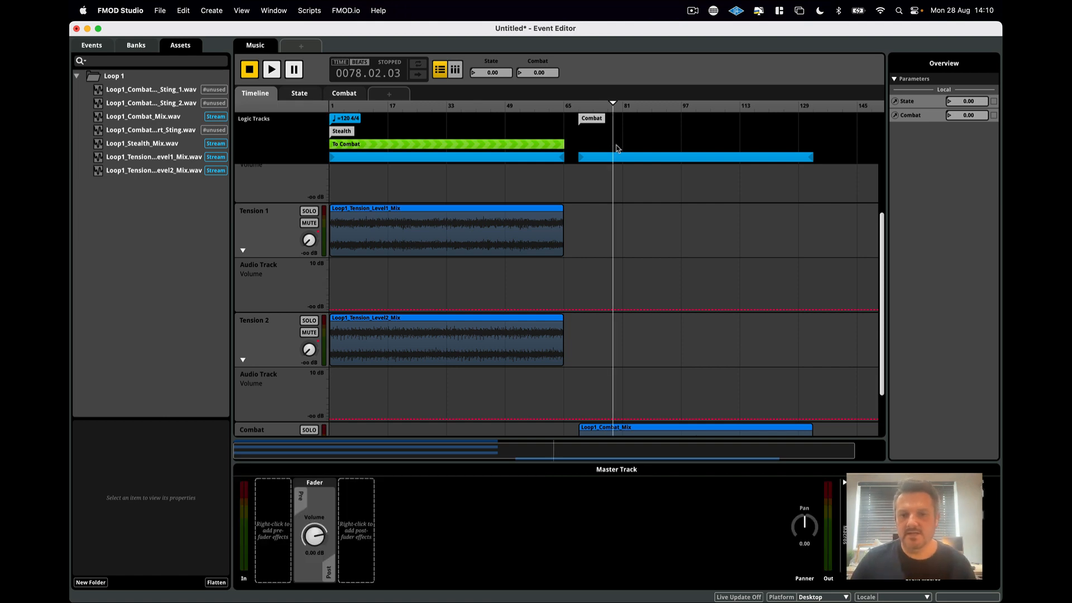
right_click(654, 144)
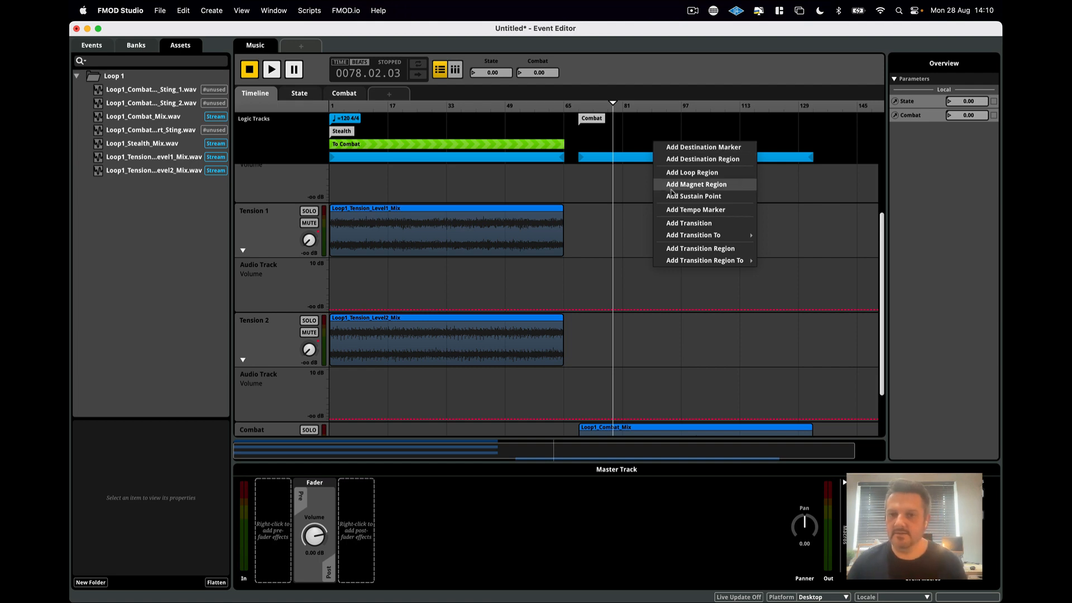
mouse_move(685, 262)
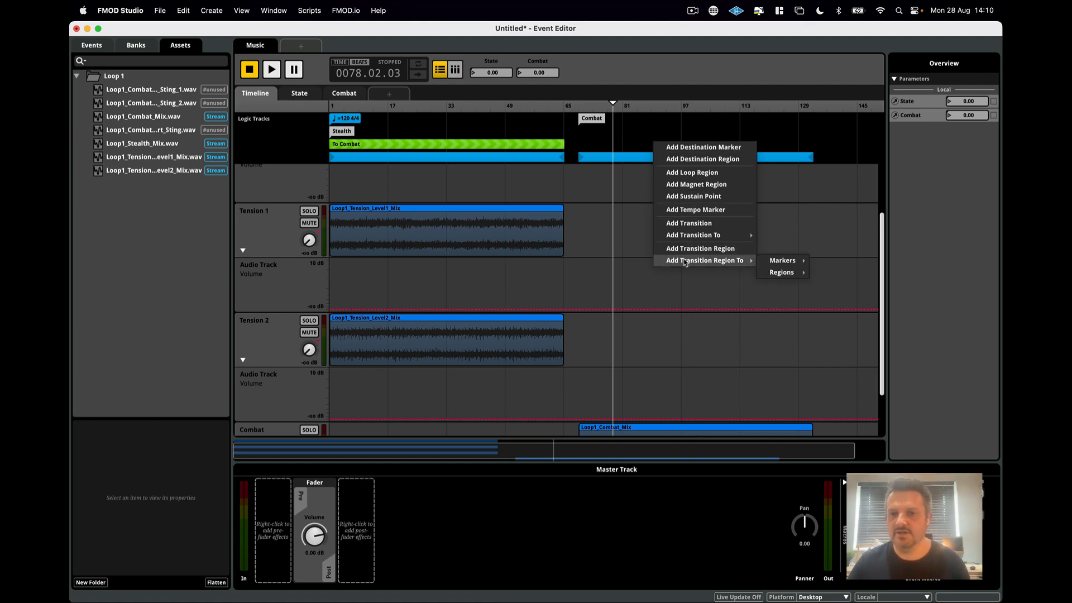
mouse_move(782, 261)
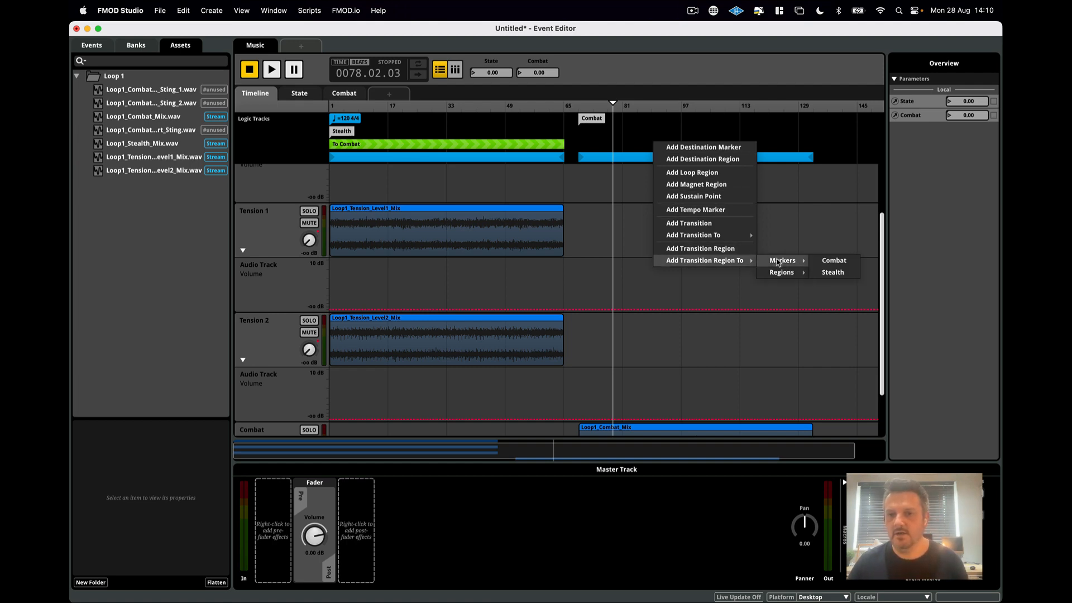
click(839, 273)
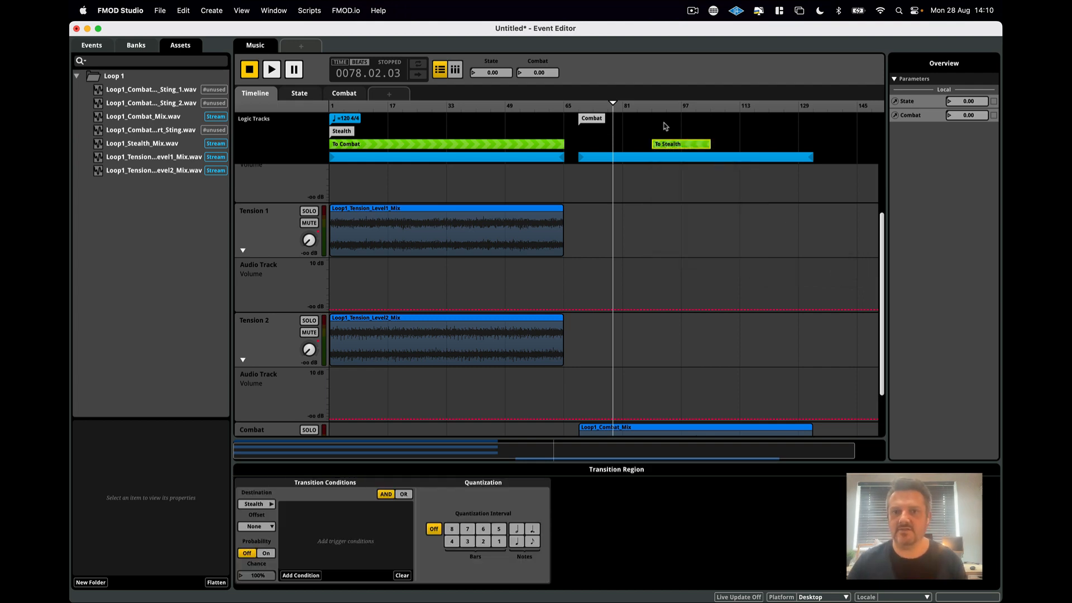
mouse_move(673, 148)
mouse_down()
mouse_move(600, 145)
mouse_move(813, 174)
mouse_up()
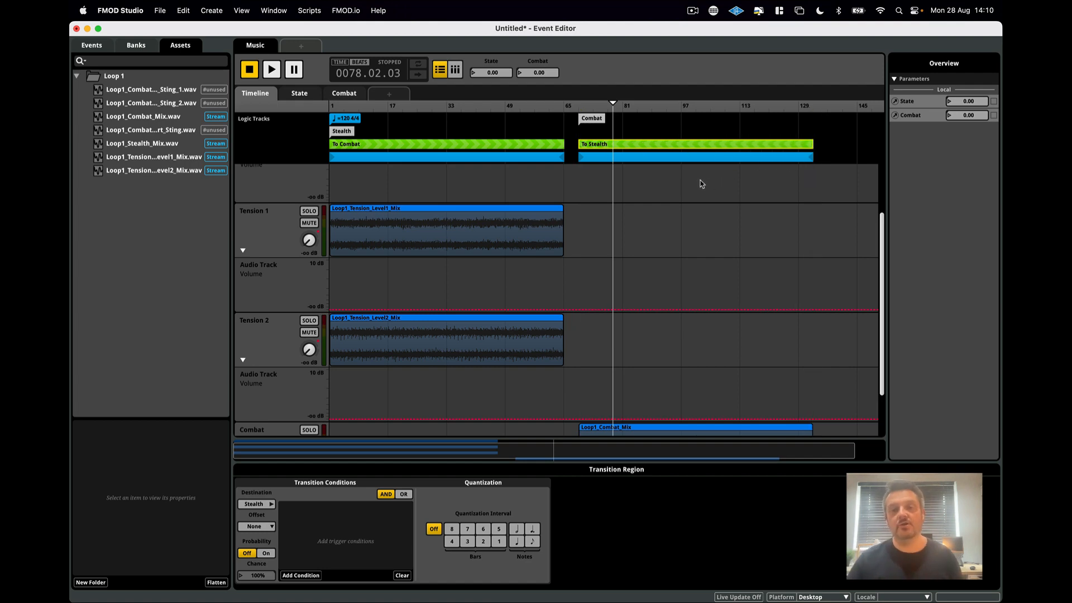
Step: Add a Combat parameter condition to the To Stealth transition region and limit its range to 0.00
click(304, 577)
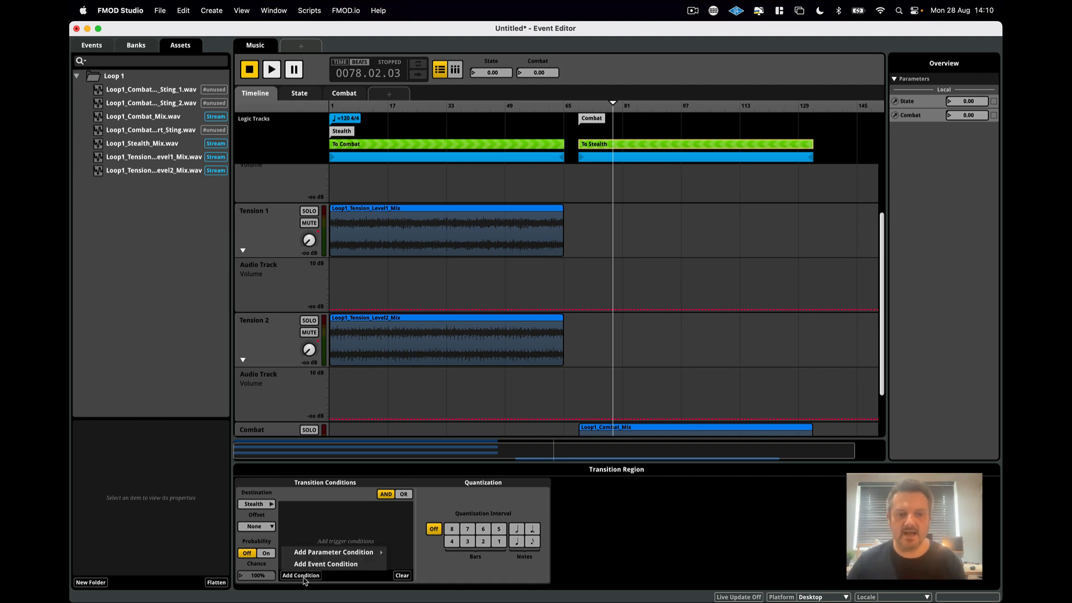
mouse_move(325, 556)
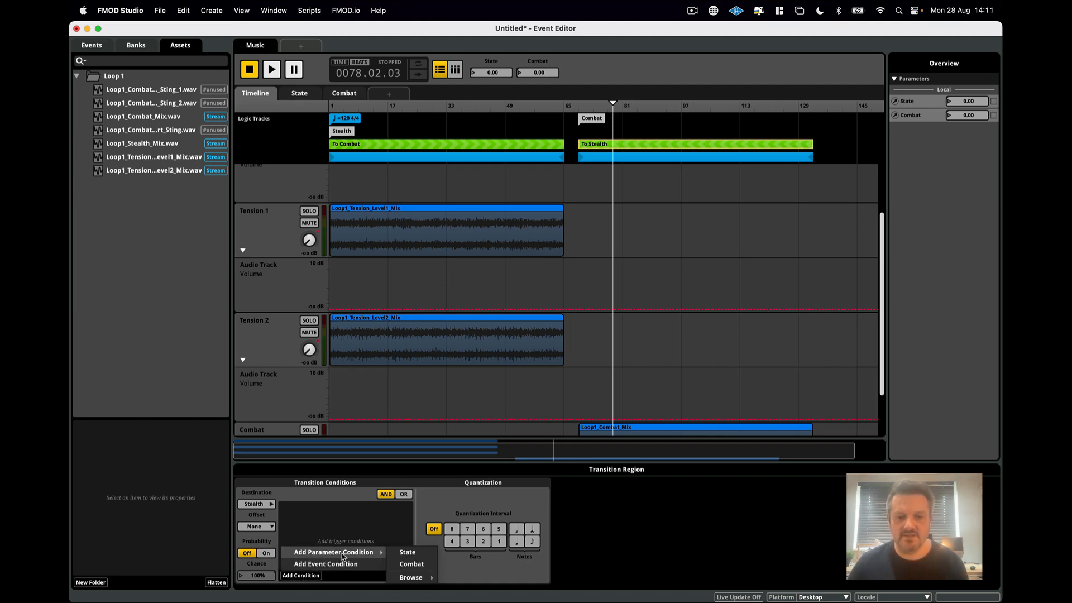
click(416, 569)
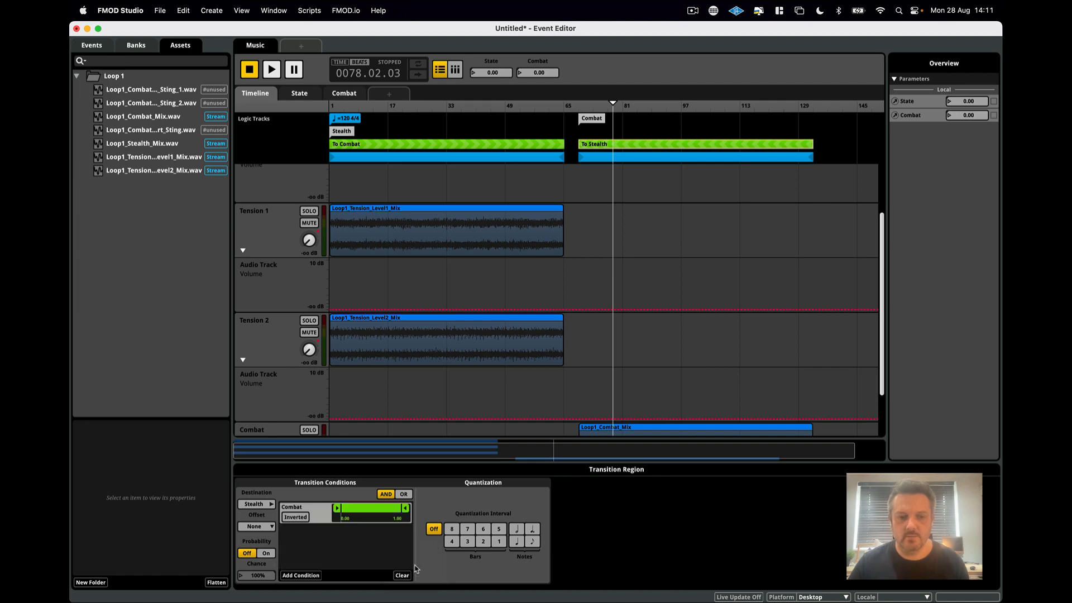
drag(406, 513, 345, 509)
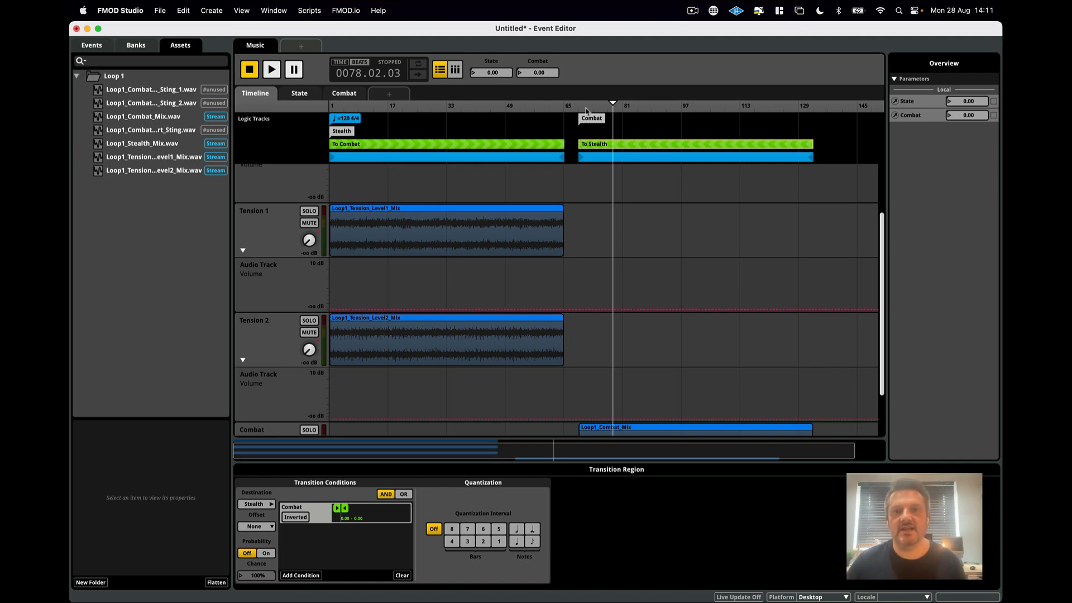
Step: Play the event from the start with State at 2 and Combat at 1 to test the transition into combat
drag(614, 106, 316, 114)
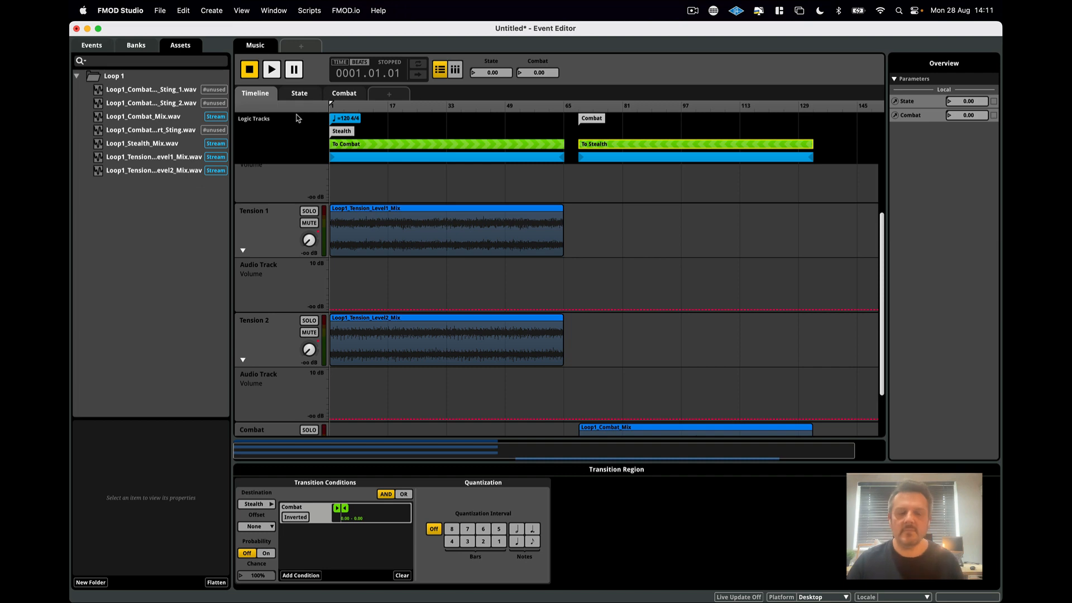
click(273, 71)
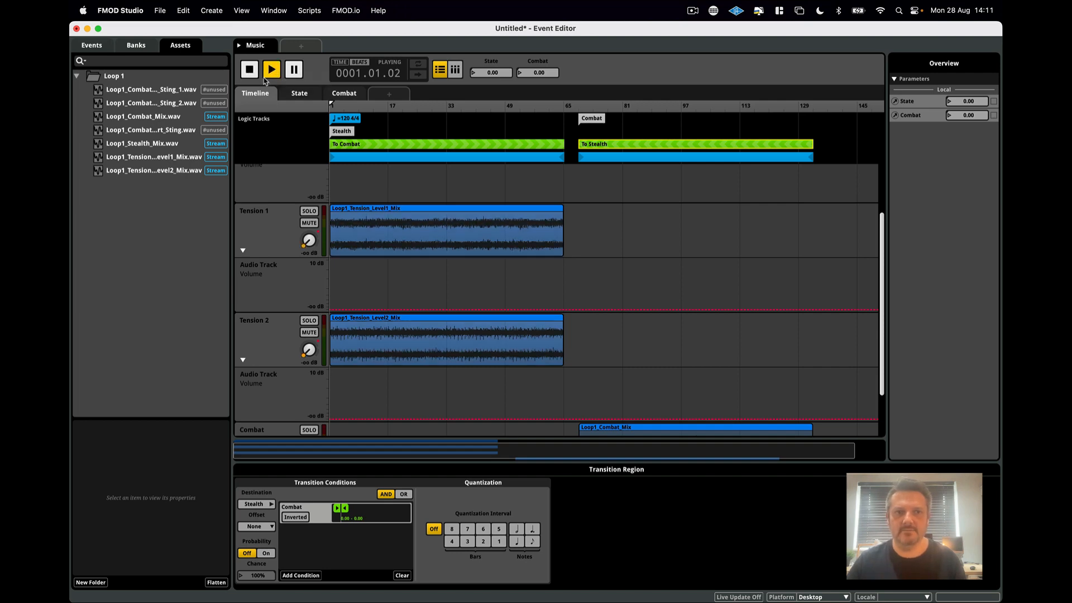
click(475, 74)
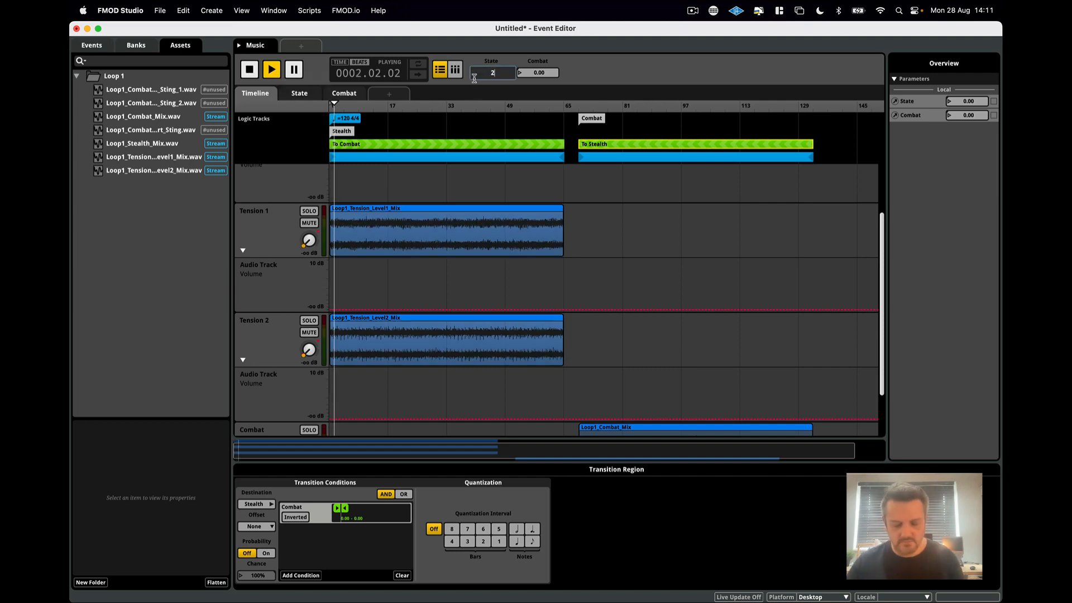
text(2)
key(Return)
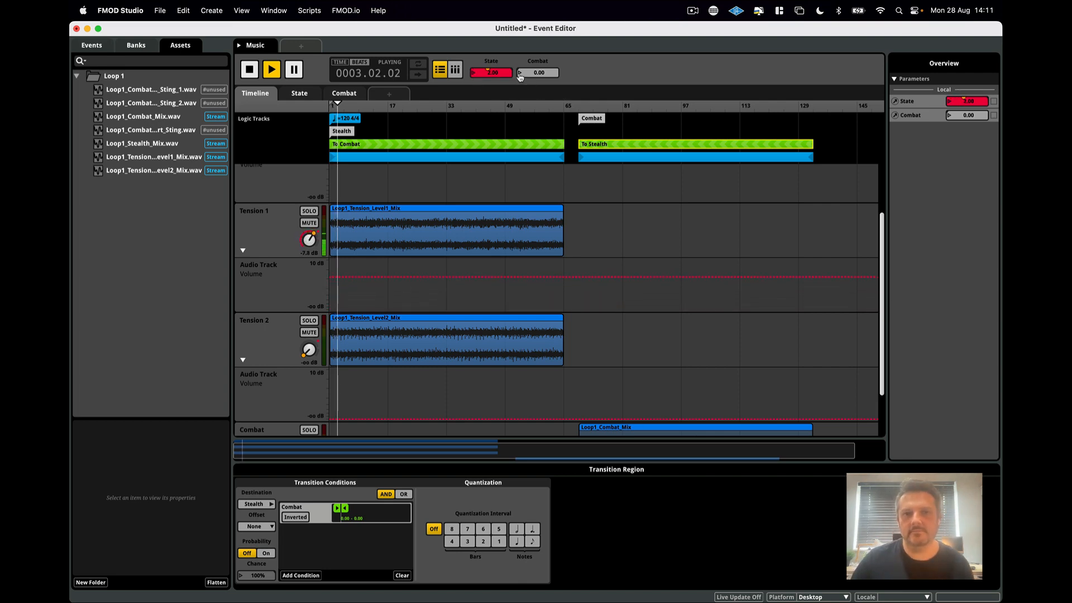
click(519, 74)
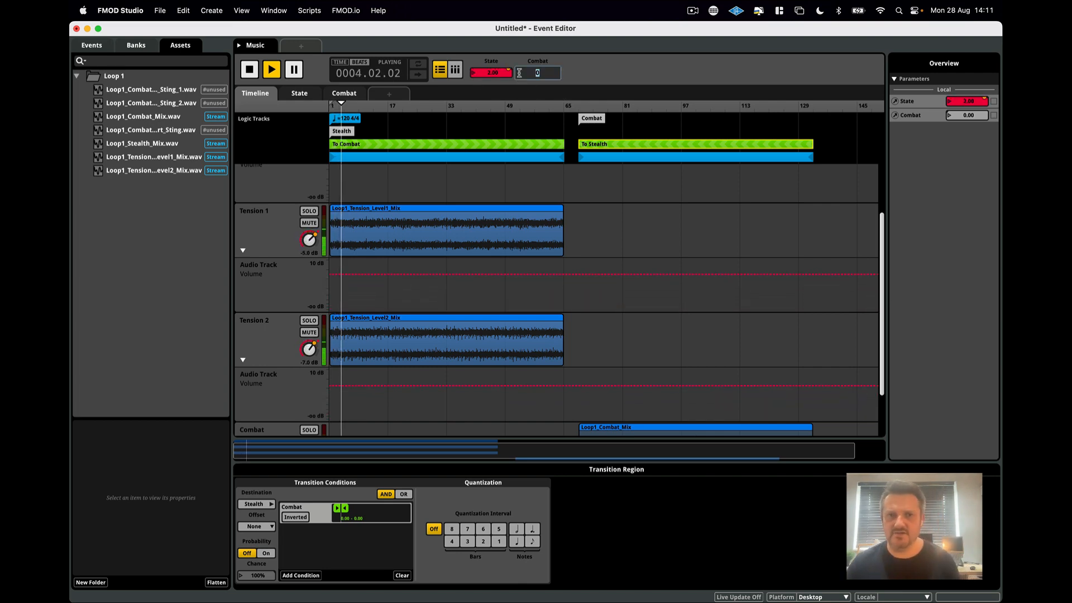
text(1)
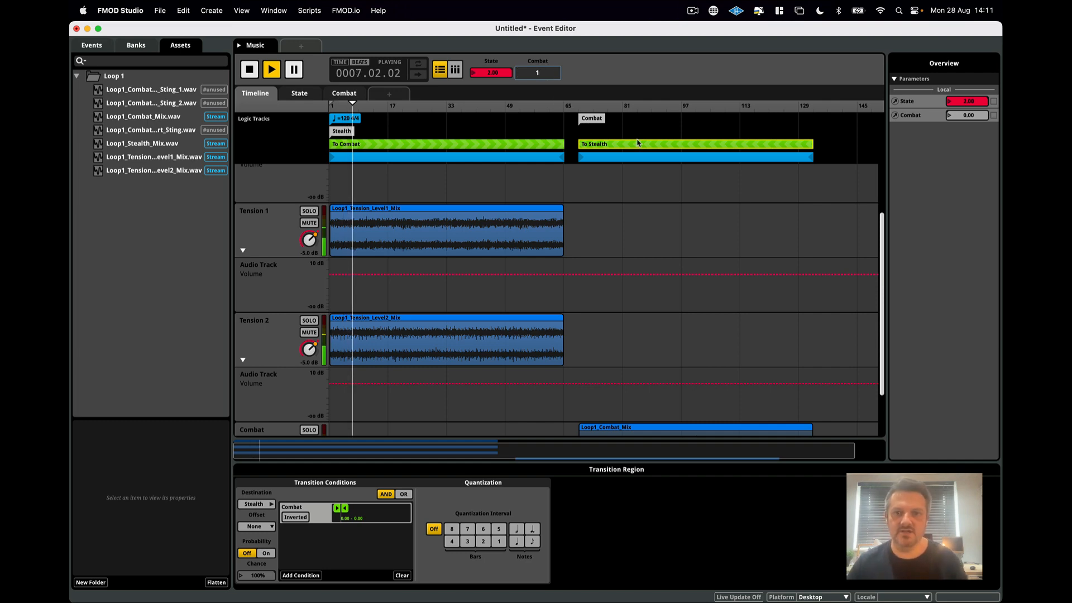
key(Return)
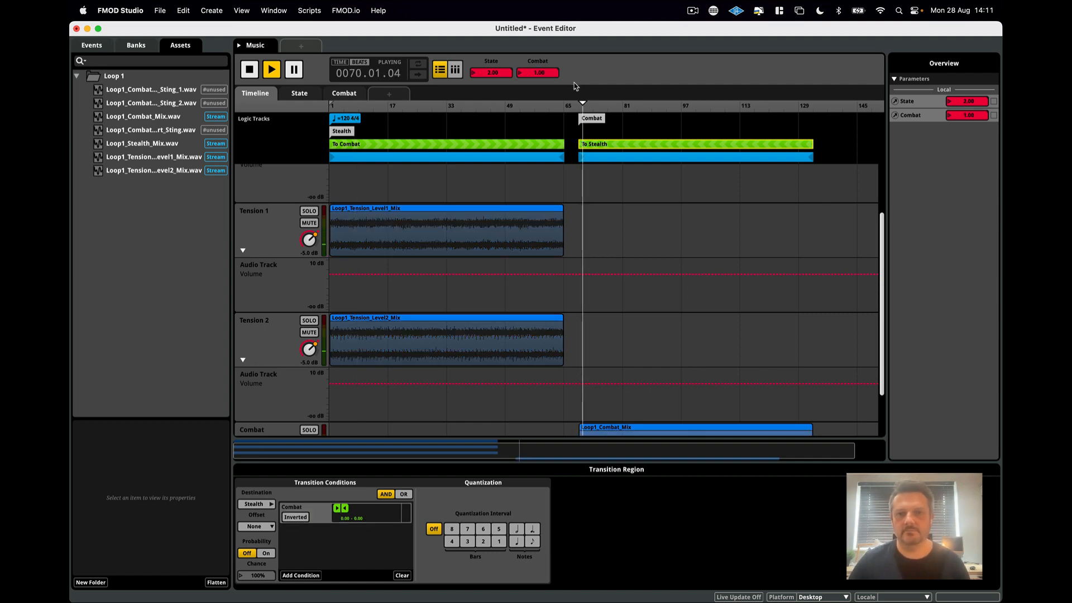
Step: Set State and Combat to 0 during playback to test the return to stealth, and stop the event
double_click(473, 73)
text(0)
key(Return)
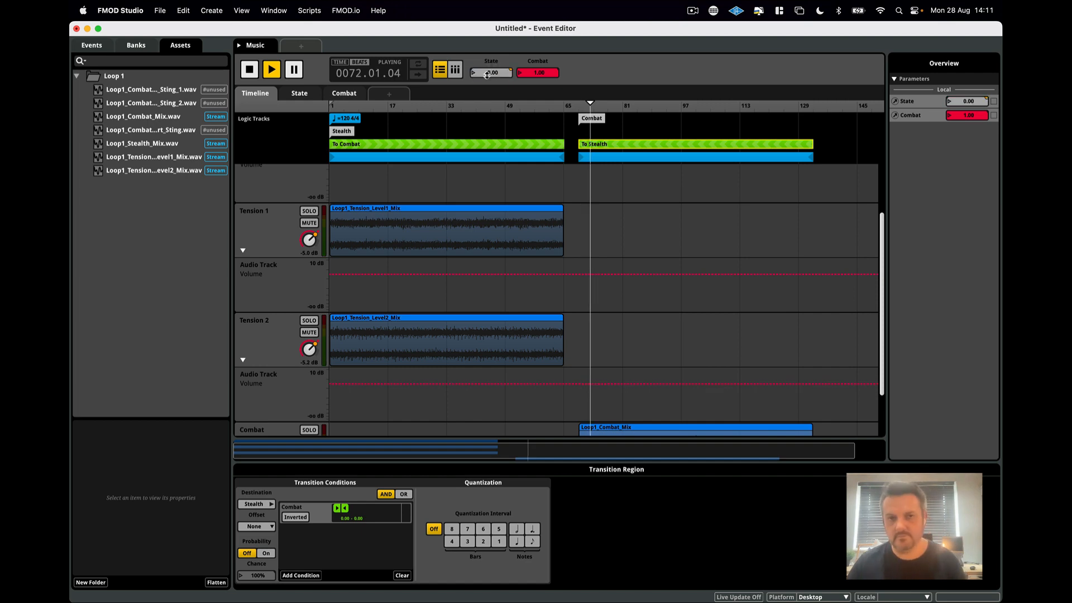
double_click(521, 73)
text(0)
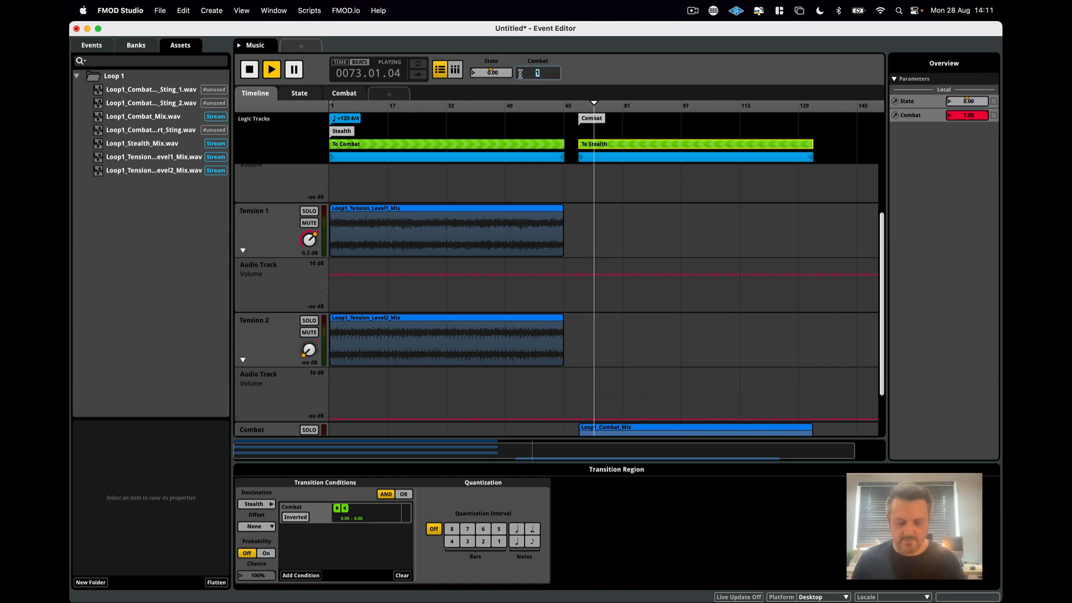
key(Return)
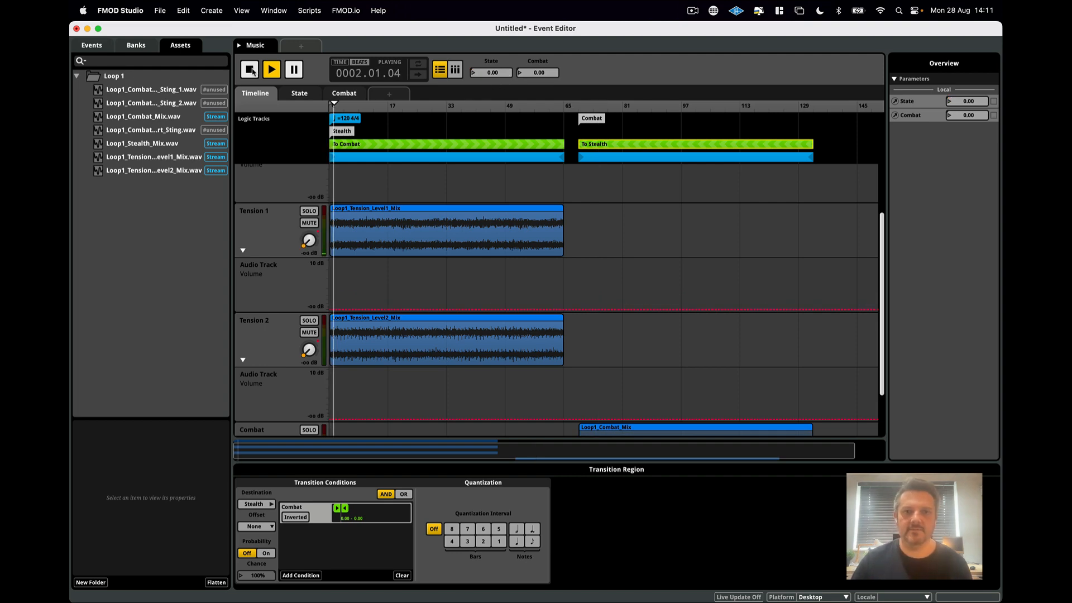
click(251, 71)
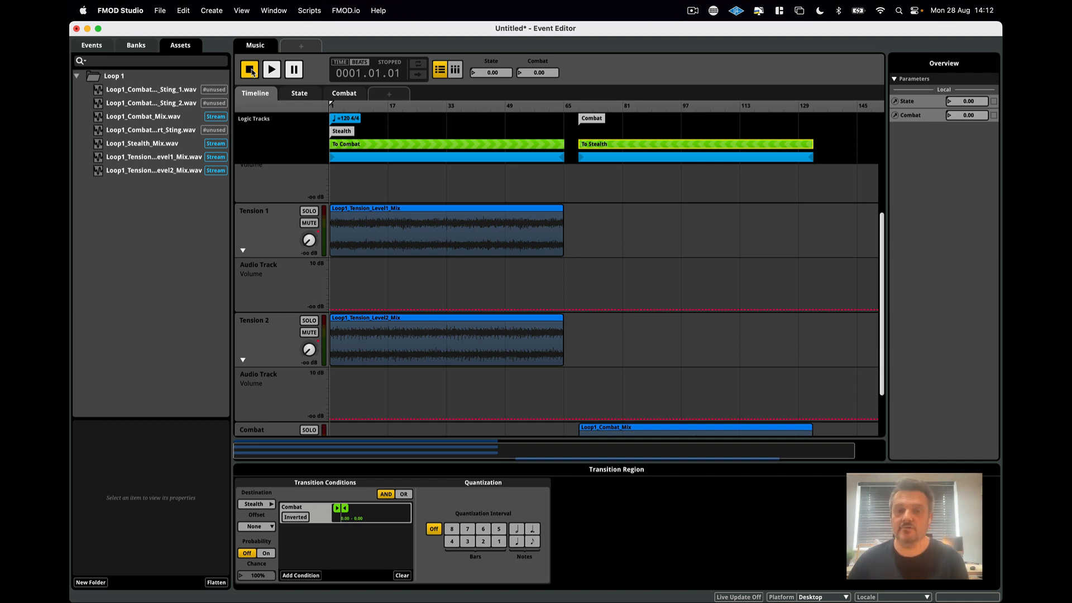
Step: Add a transition timeline to the To Combat transition region and shorten it to one bar
click(430, 146)
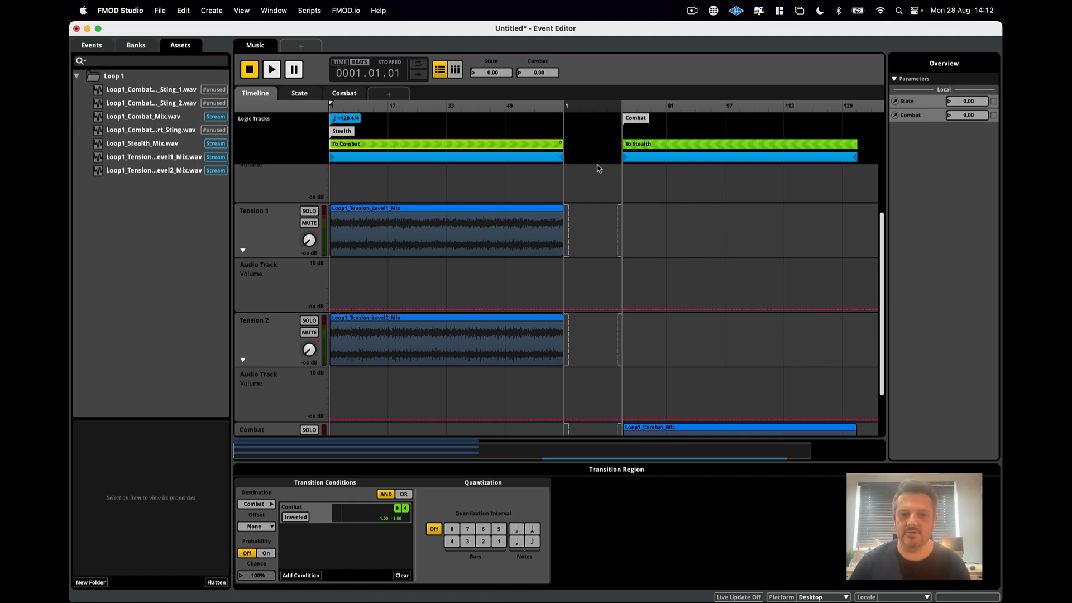
scroll(584, 282, down, 3)
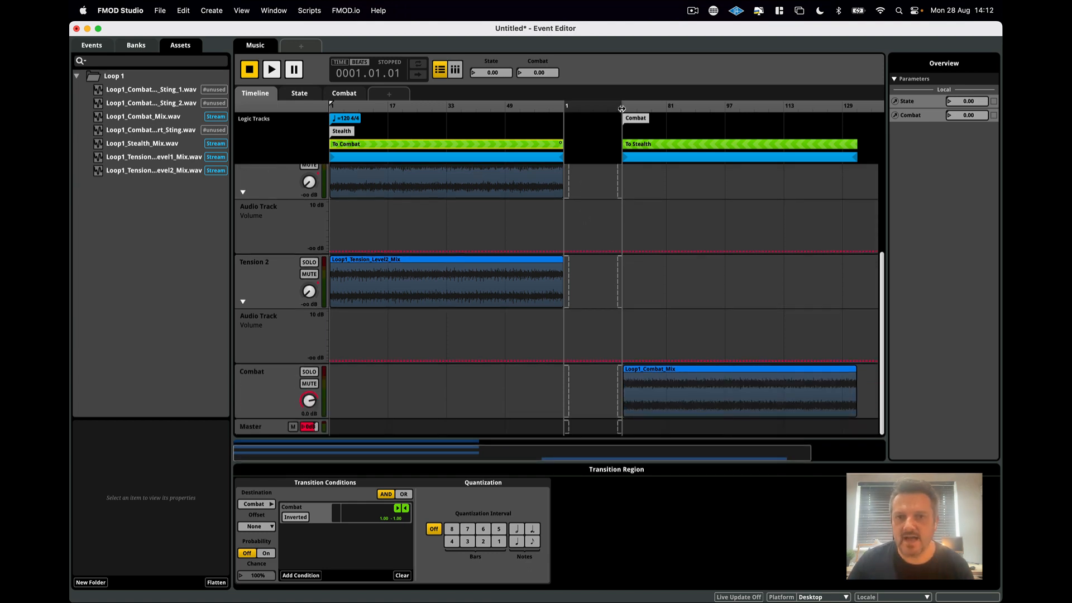
mouse_move(621, 109)
mouse_down()
mouse_move(651, 109)
mouse_move(622, 109)
mouse_move(626, 118)
mouse_up()
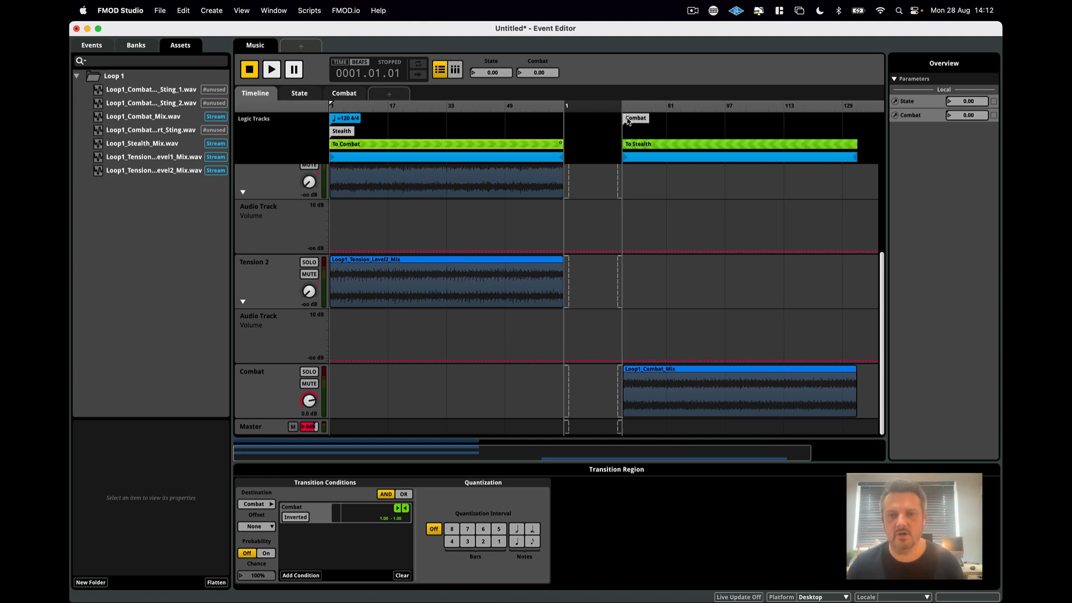
scroll(628, 122, up, 2)
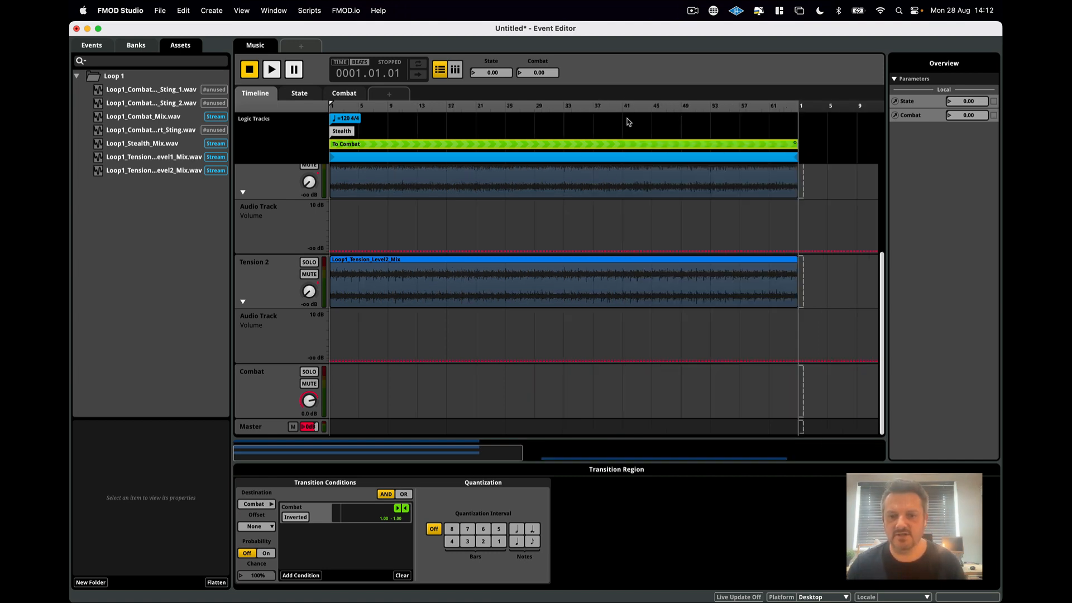
scroll(628, 121, up, 5)
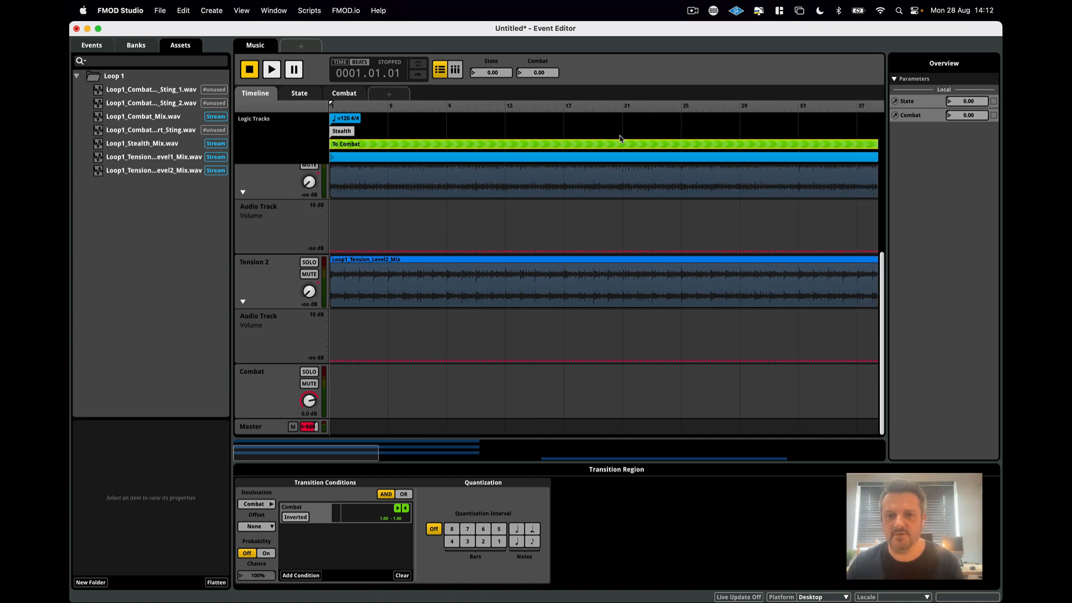
drag(260, 457, 546, 468)
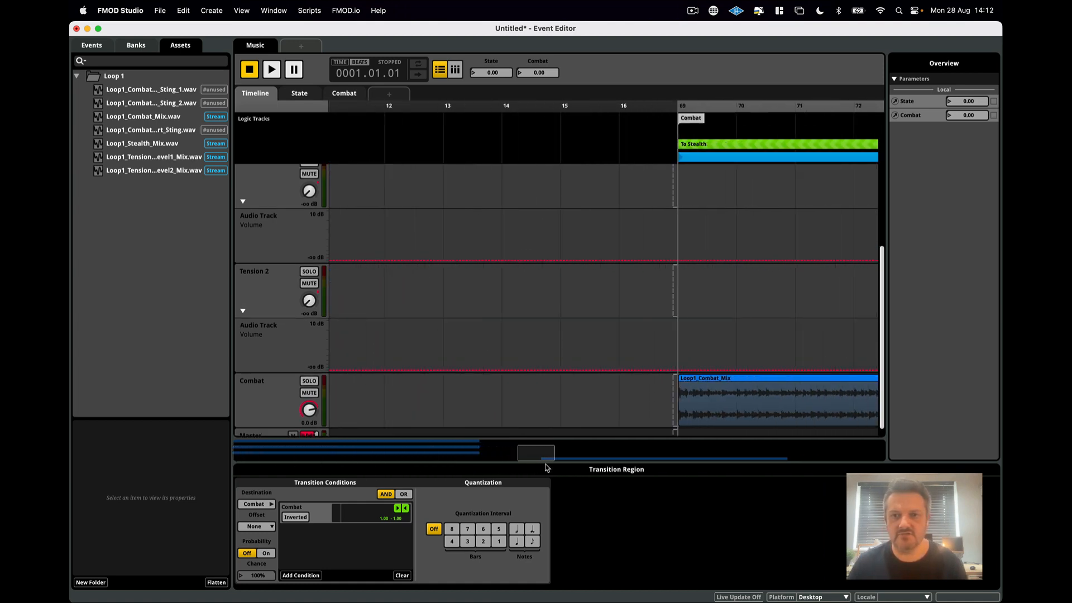
scroll(679, 107, right, 5)
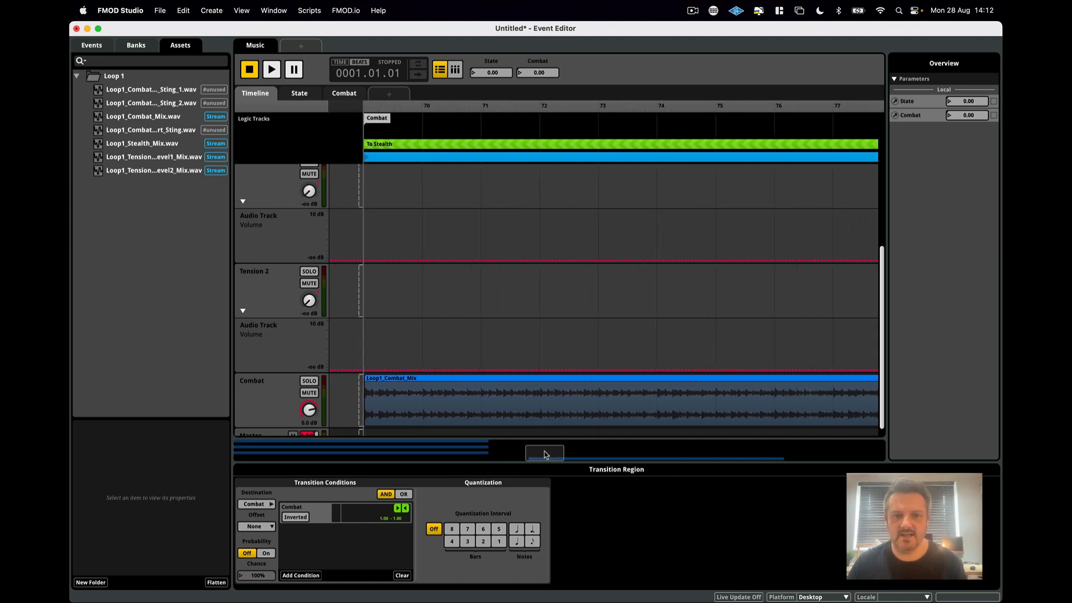
drag(545, 452, 516, 451)
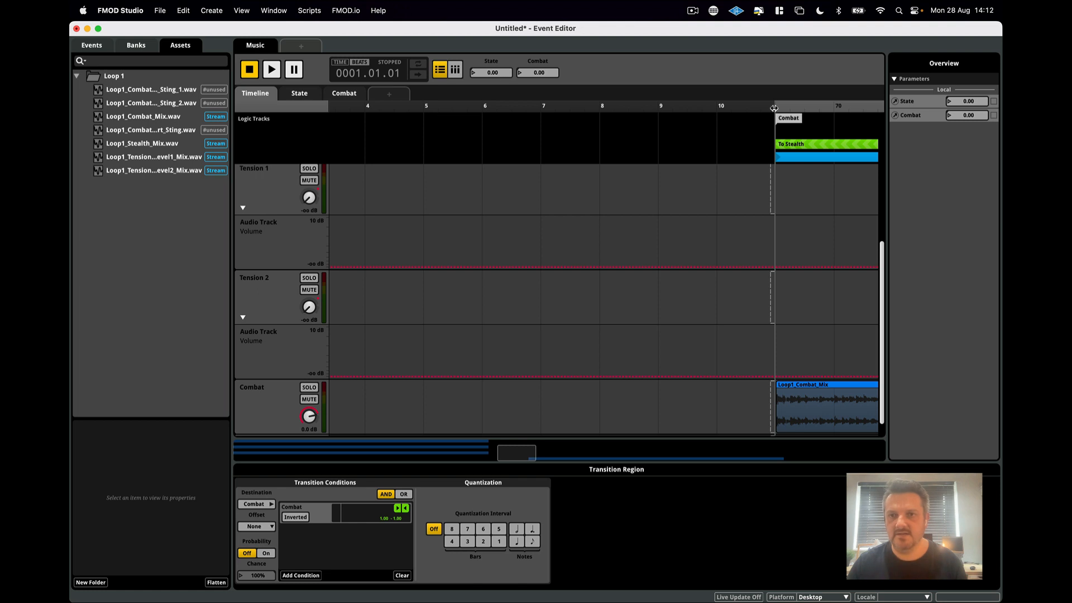
scroll(774, 108, right, 7)
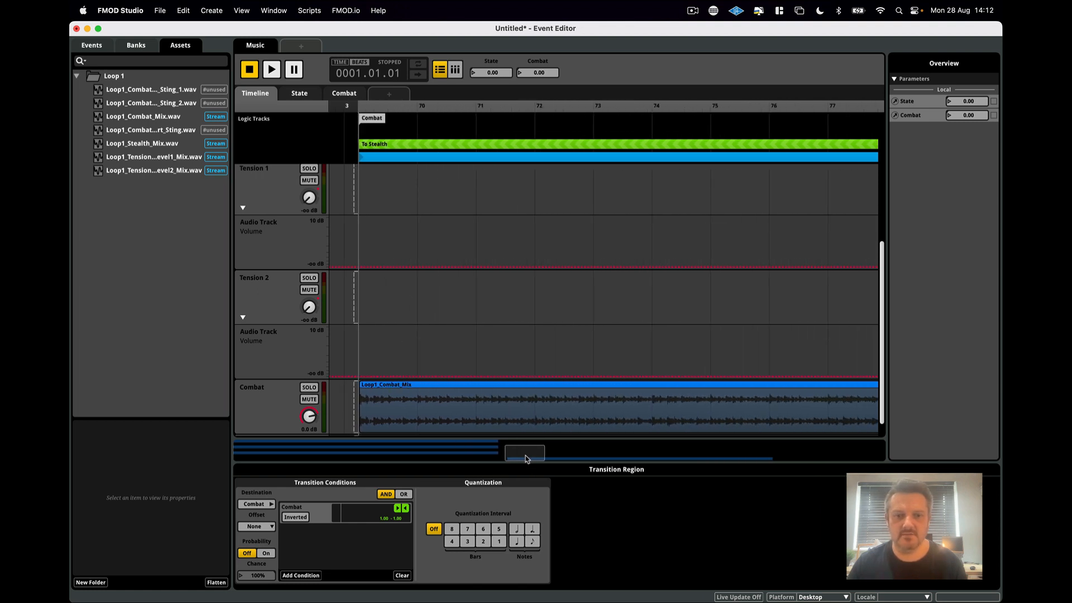
drag(525, 458, 497, 453)
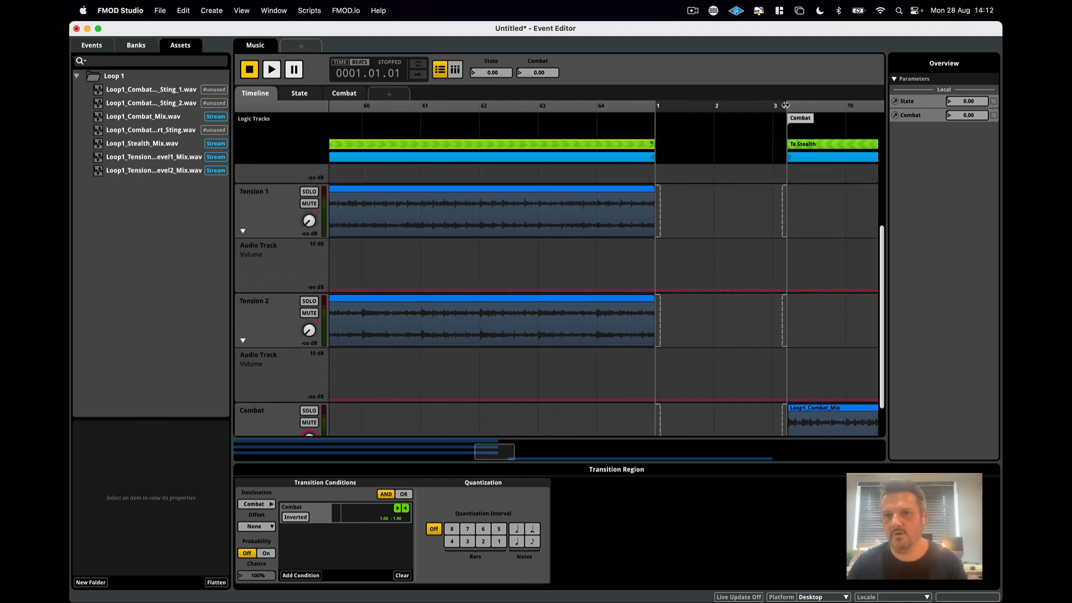
drag(786, 105, 728, 106)
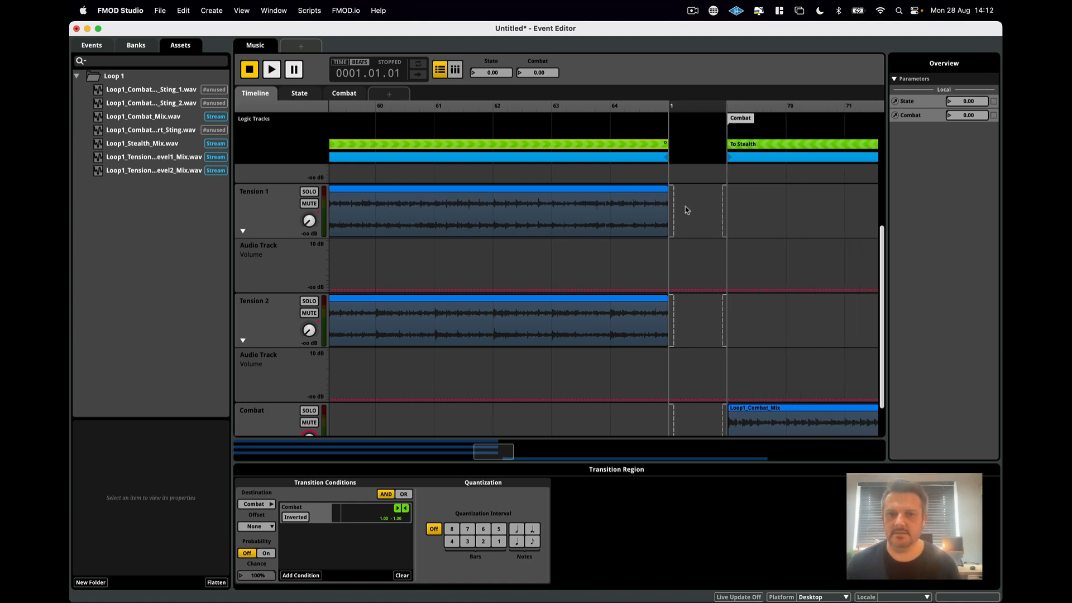
Step: Play the event from about bar 61 with Combat set to 1 to test the one-bar transition timeline
click(468, 111)
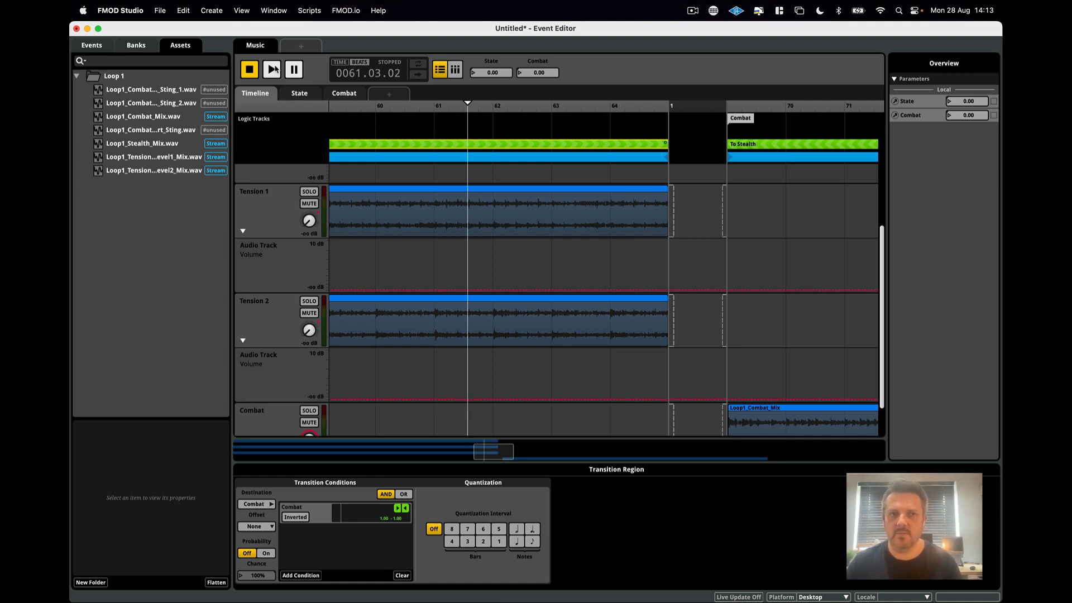
click(272, 69)
double_click(533, 72)
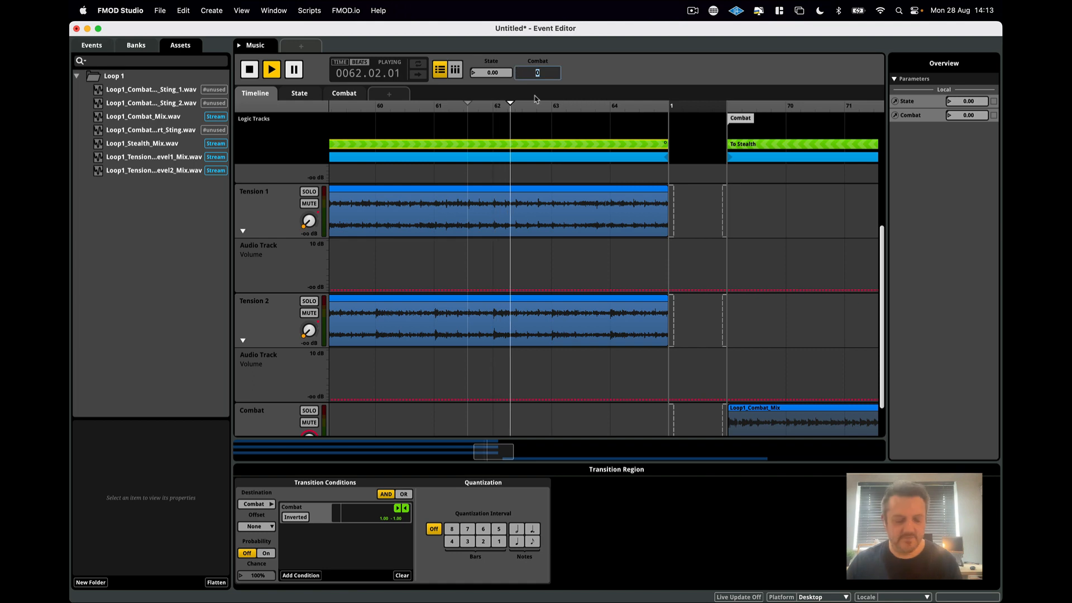
text(1)
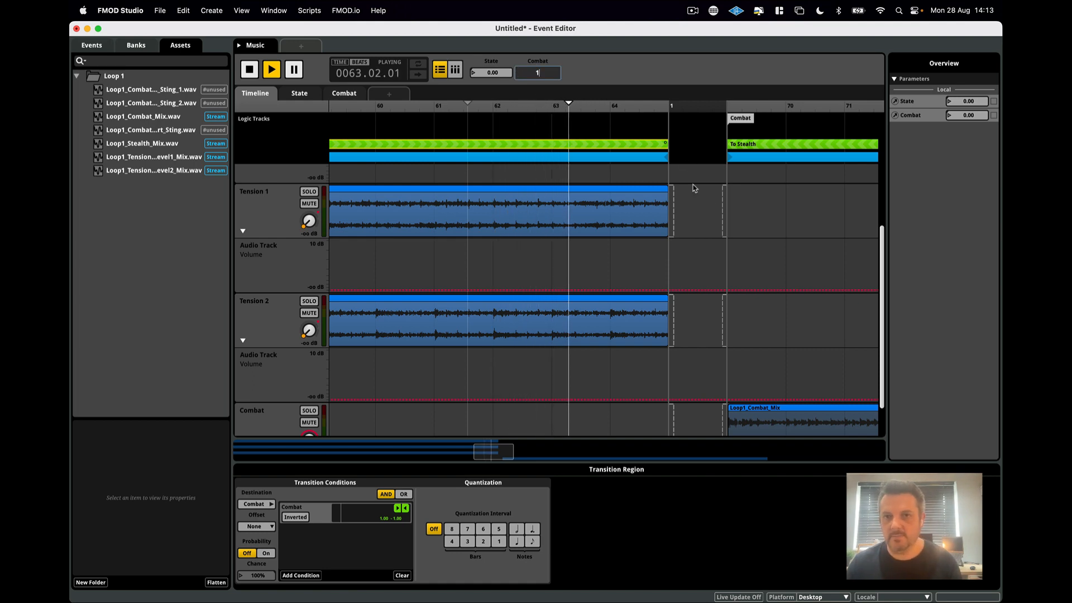
key(Return)
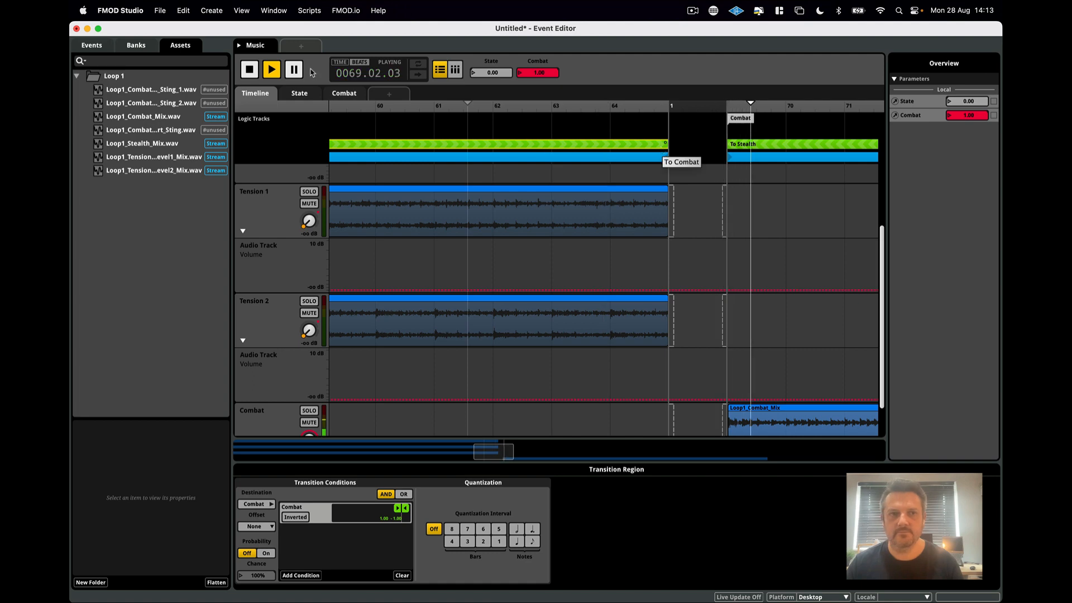
Step: Stop playback, return the playhead to the start and set the Combat parameter to 0
click(251, 71)
click(251, 71)
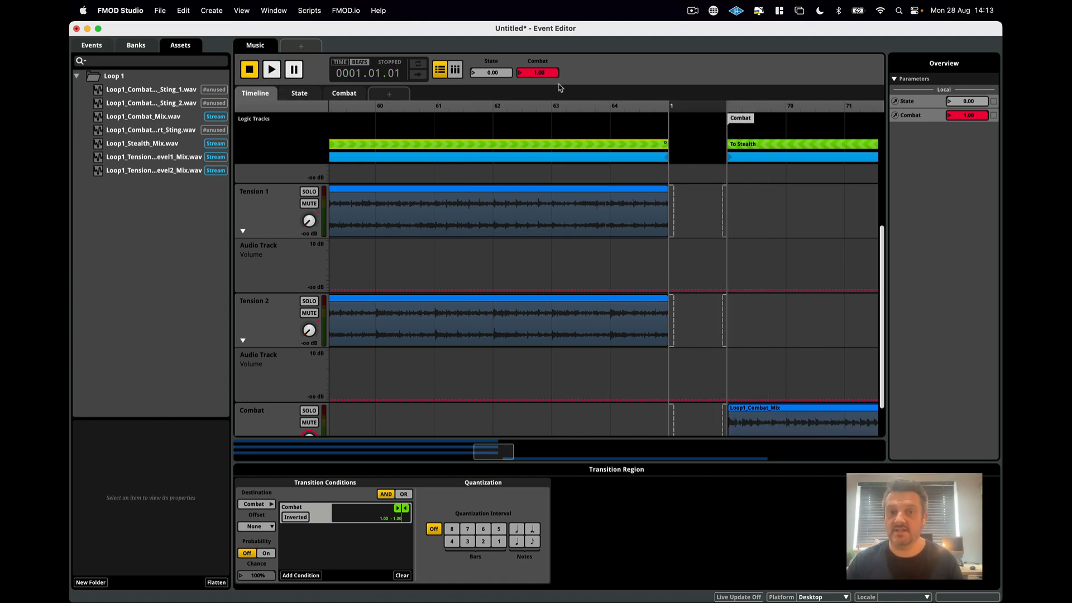
double_click(519, 74)
text(0)
key(Return)
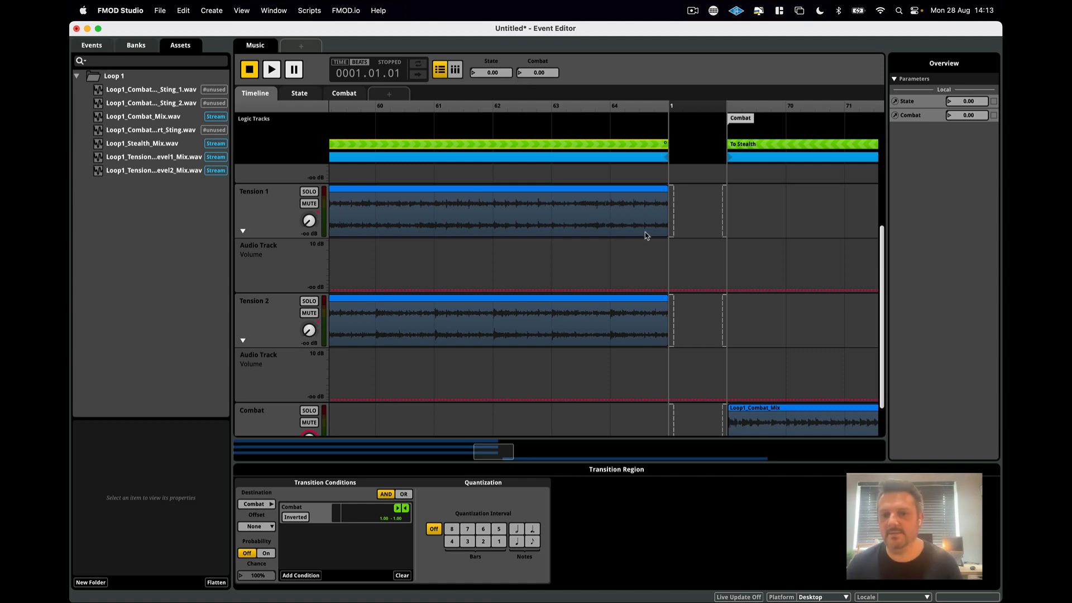
Step: Widen the asset list and place Loop1_Combat_Start_Sting.wav on the Combat track inside the transition timeline, ending at the Combat marker
scroll(665, 274, down, 3)
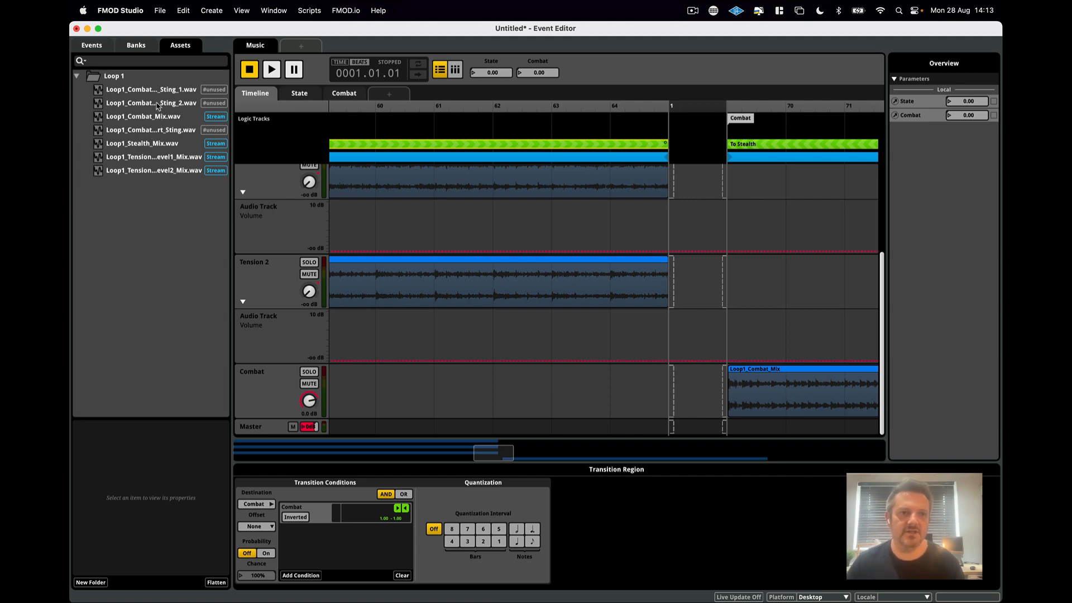
drag(231, 200, 258, 196)
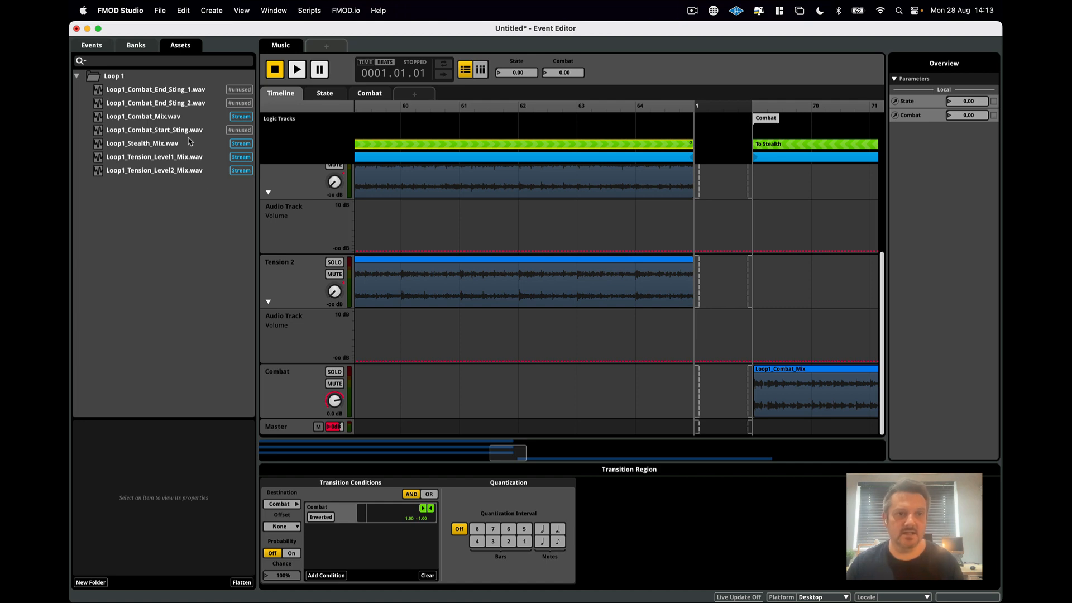
click(150, 132)
drag(143, 132, 716, 388)
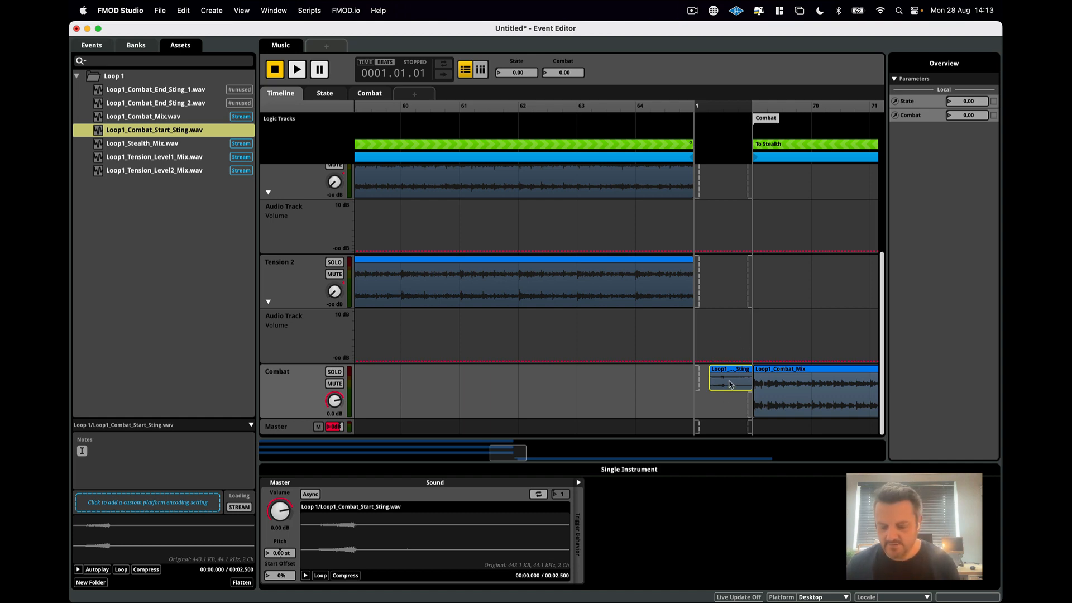
Step: Move Loop1_Combat_Start_Sting to the beginning of the transition timeline and shorten the transition timeline to three beats, ending with the sting
key(super+equal)
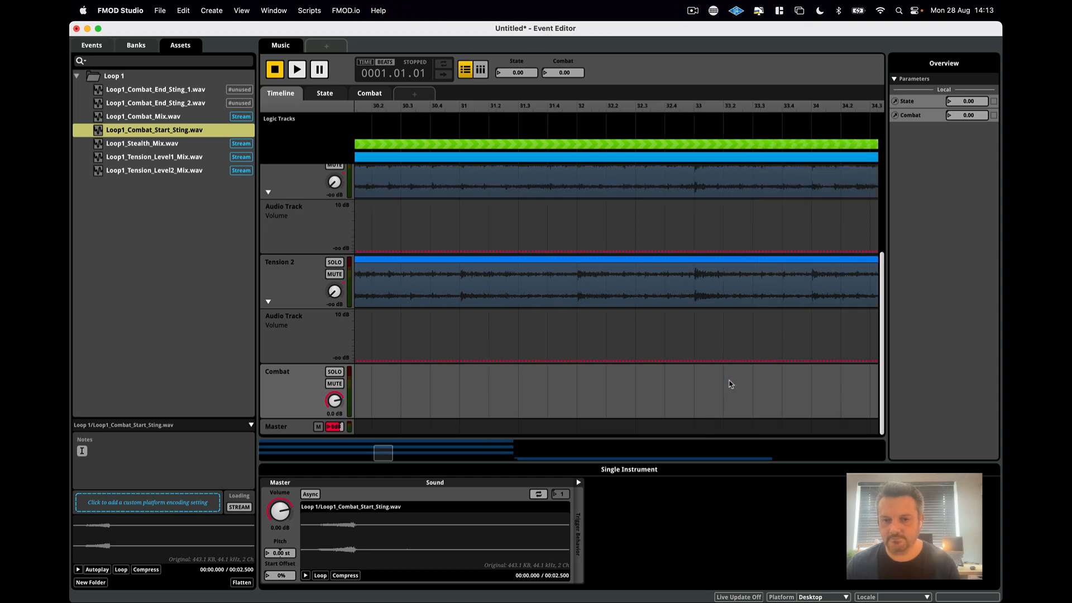
key(super+equal)
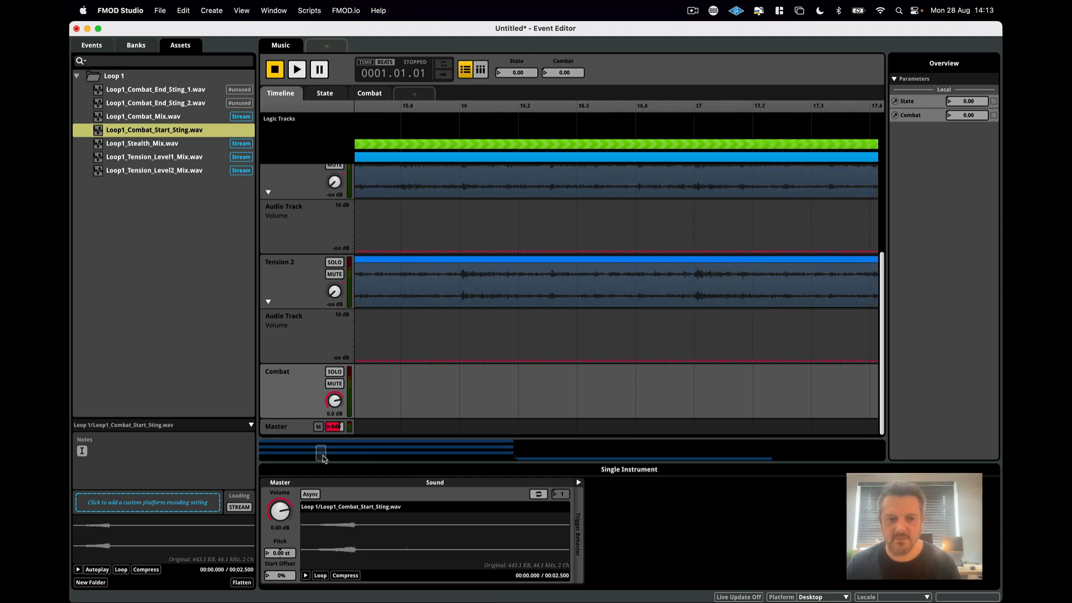
drag(323, 458, 518, 458)
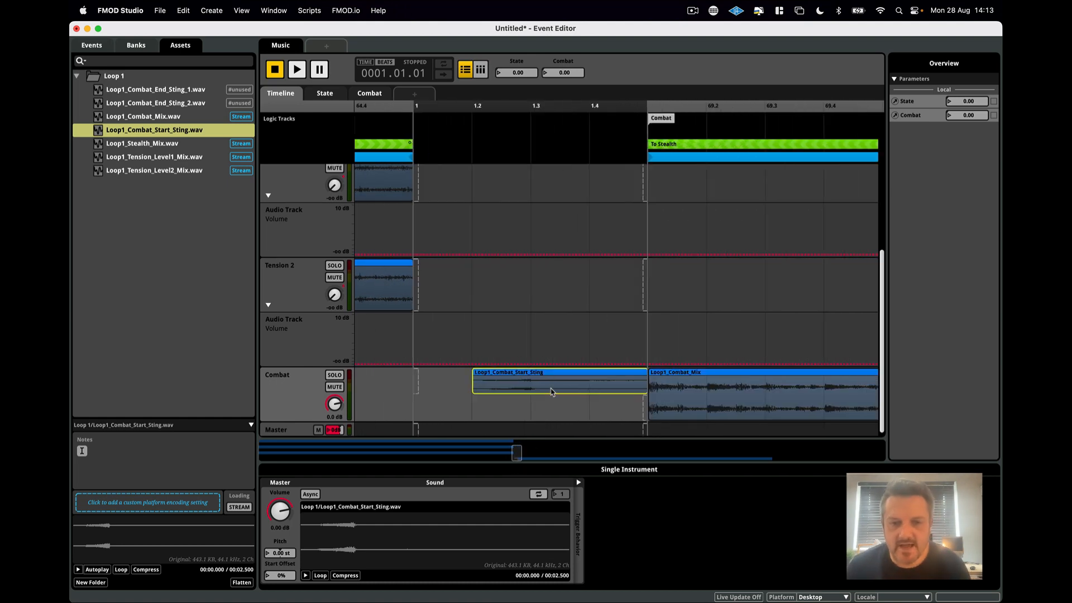
drag(554, 385, 498, 386)
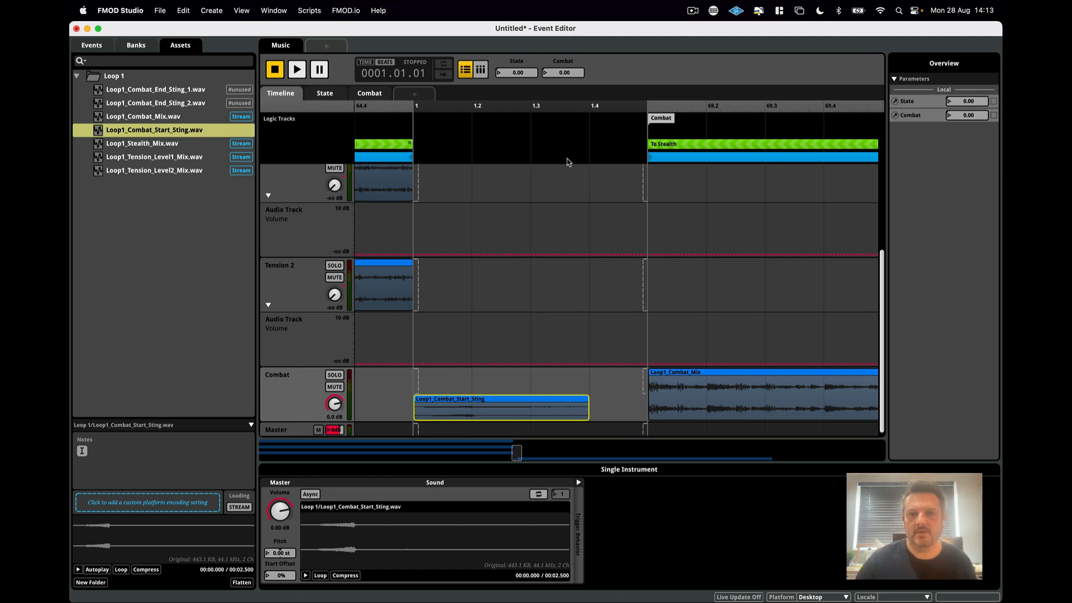
drag(645, 108, 591, 111)
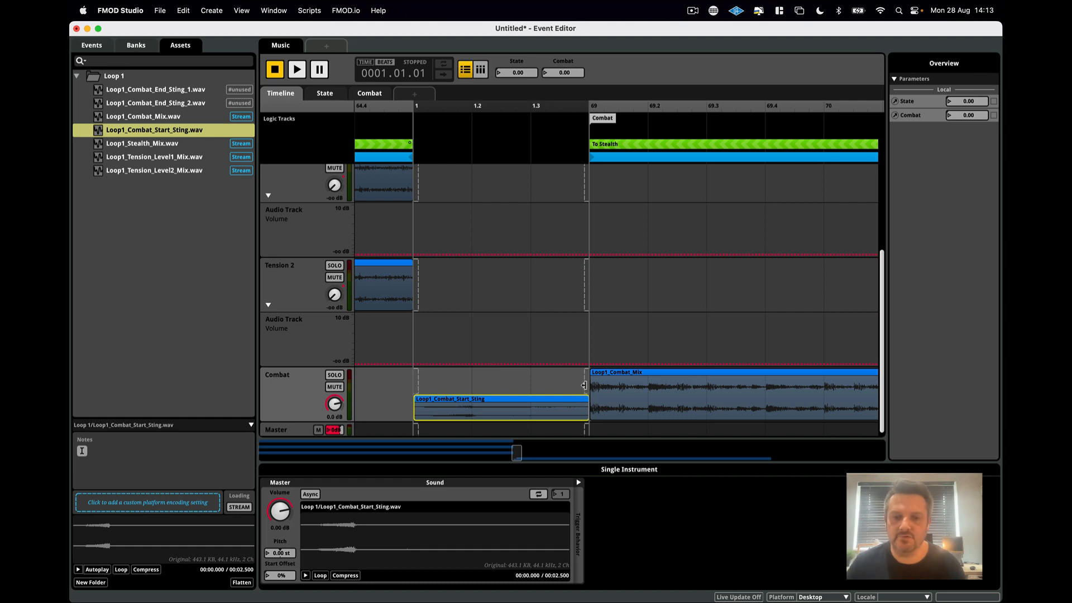
Step: Extend the Combat track's destination region back to beat 2 of the transition timeline and audition Loop1_Combat_Start_Sting.wav
drag(583, 376, 469, 377)
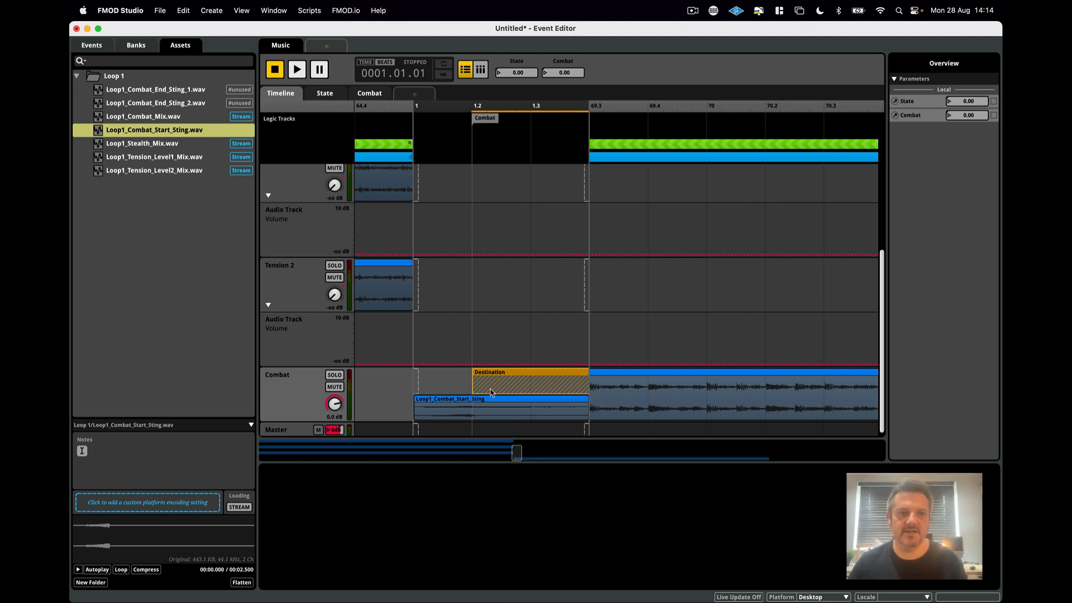
click(140, 134)
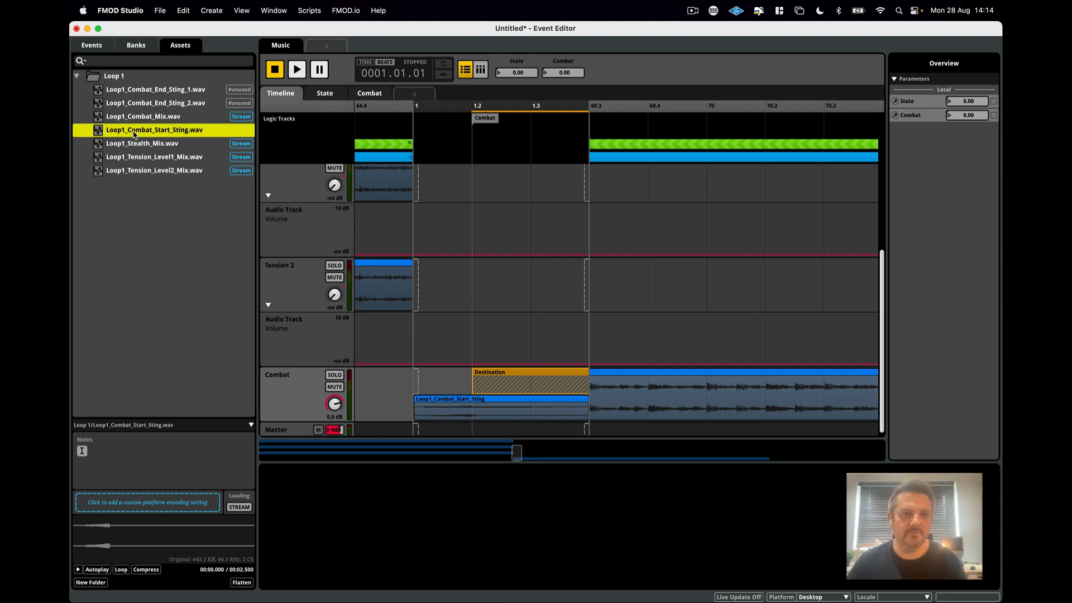
click(78, 570)
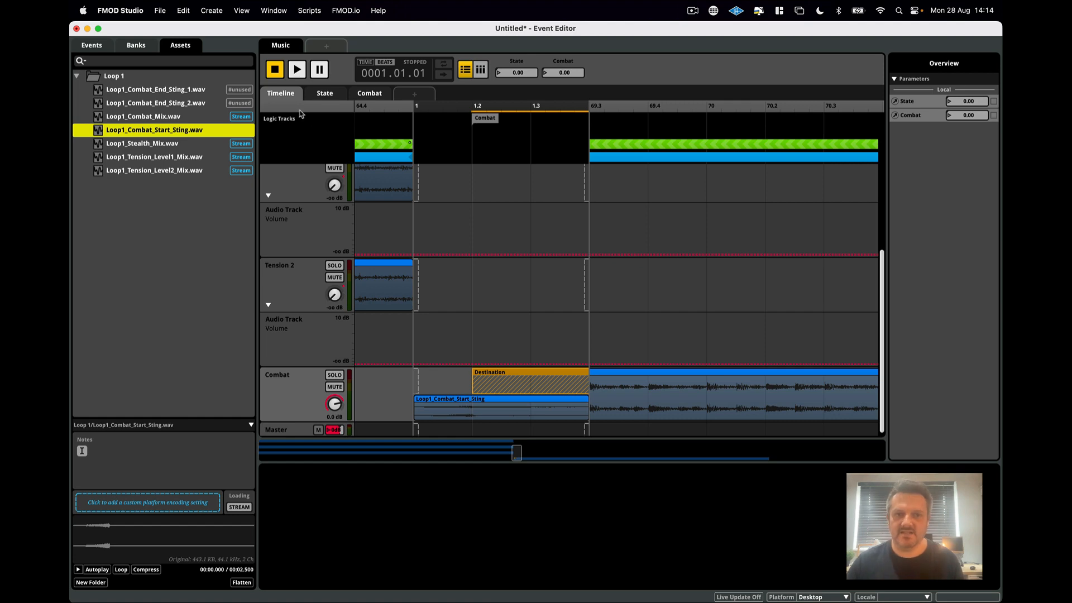
Step: Play the event with Combat set to 1 to test the sting and destination overlap, and stop playback
click(298, 70)
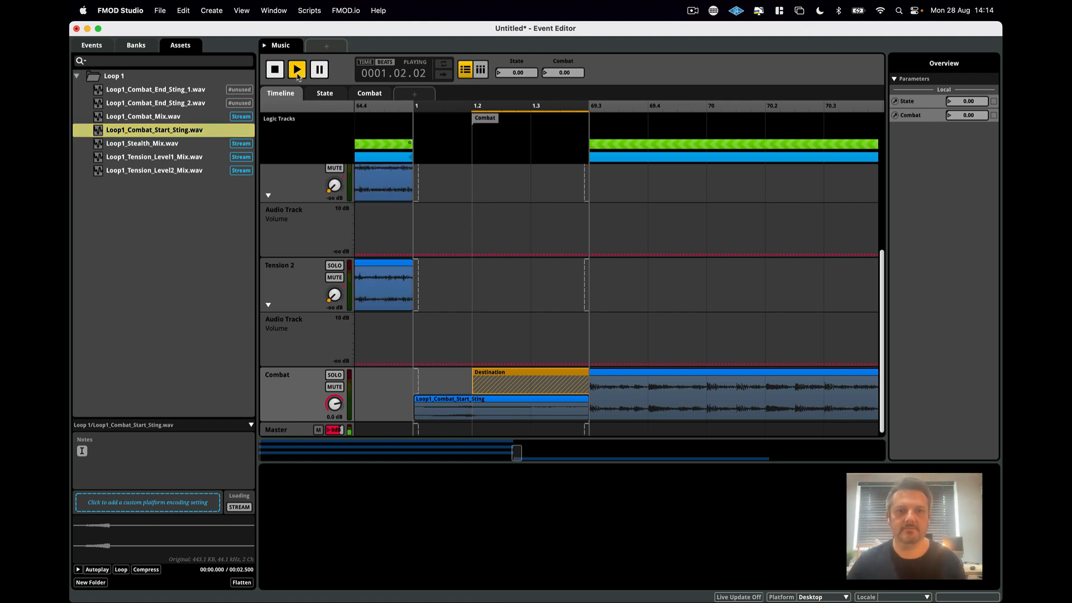
click(544, 74)
text(1)
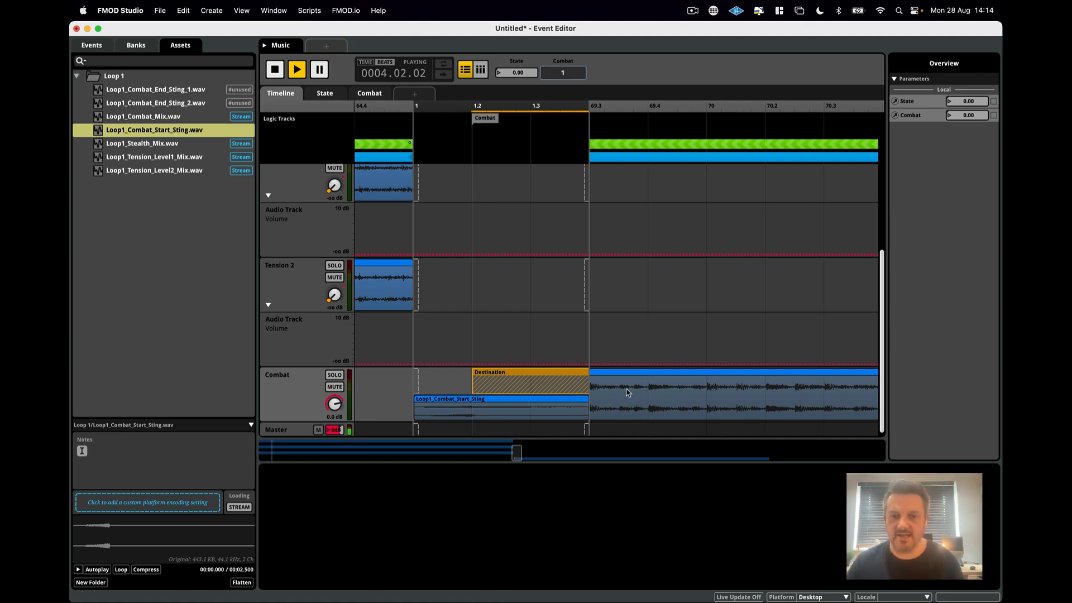
key(Return)
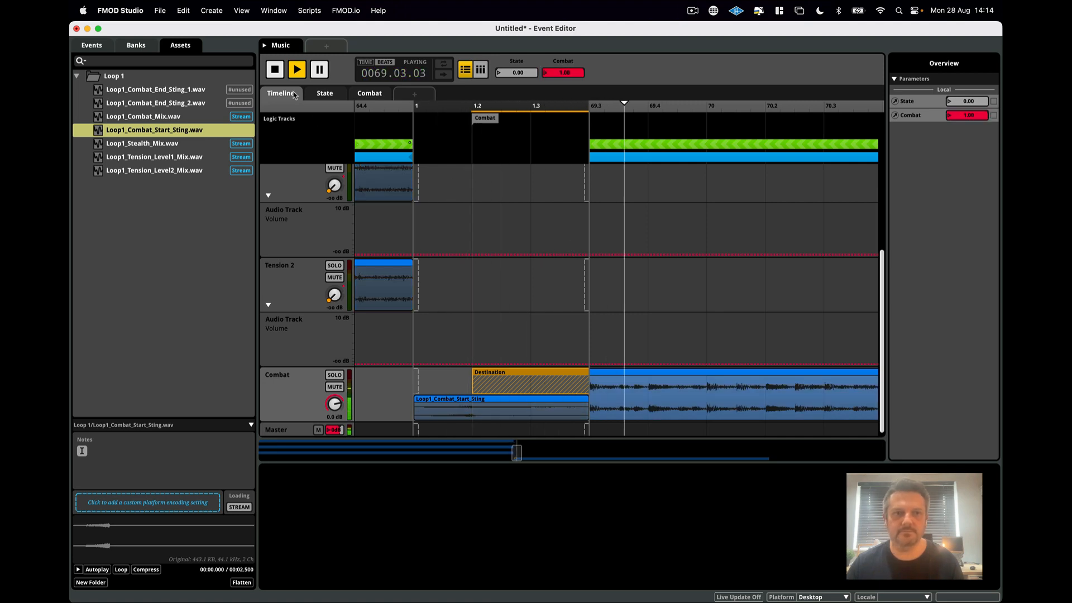
click(276, 71)
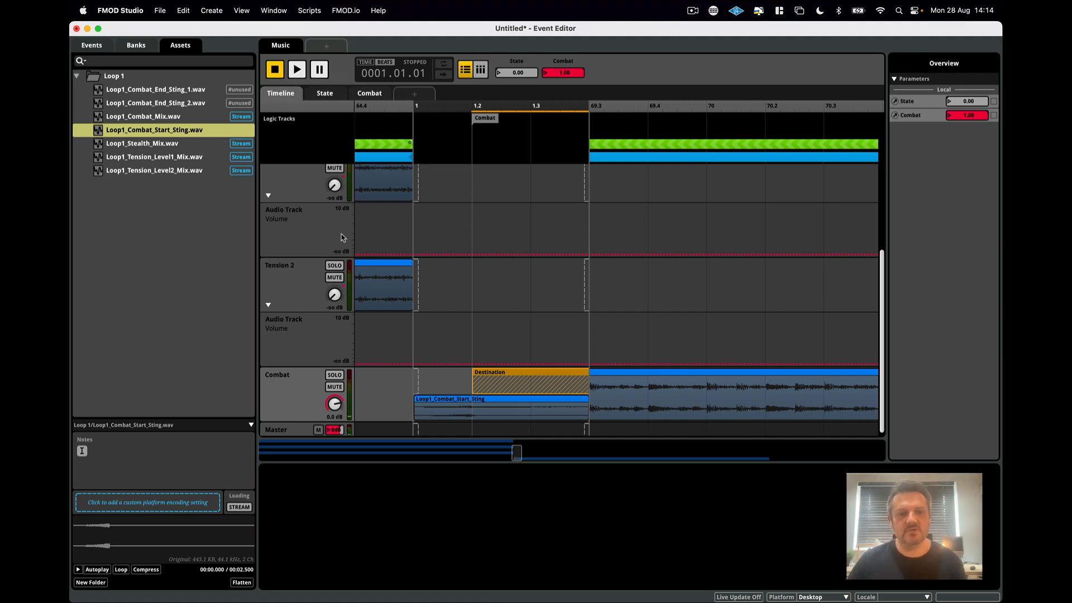
Step: Extend source regions on the Tension 2, Tension 1 and Stealth tracks to beat 2 of the transition timeline
drag(419, 306, 474, 308)
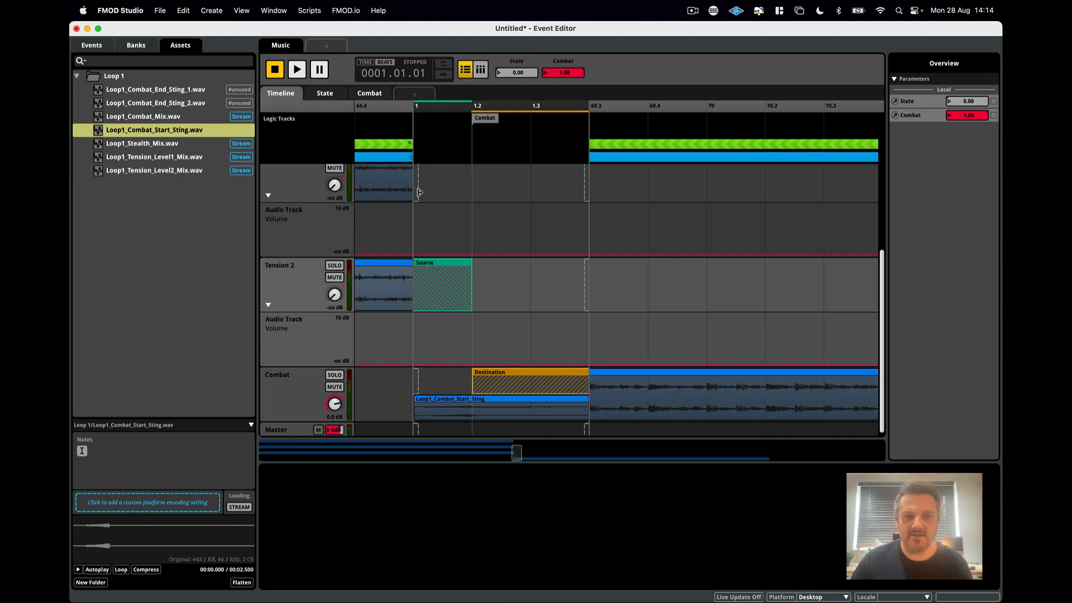
drag(419, 192, 473, 196)
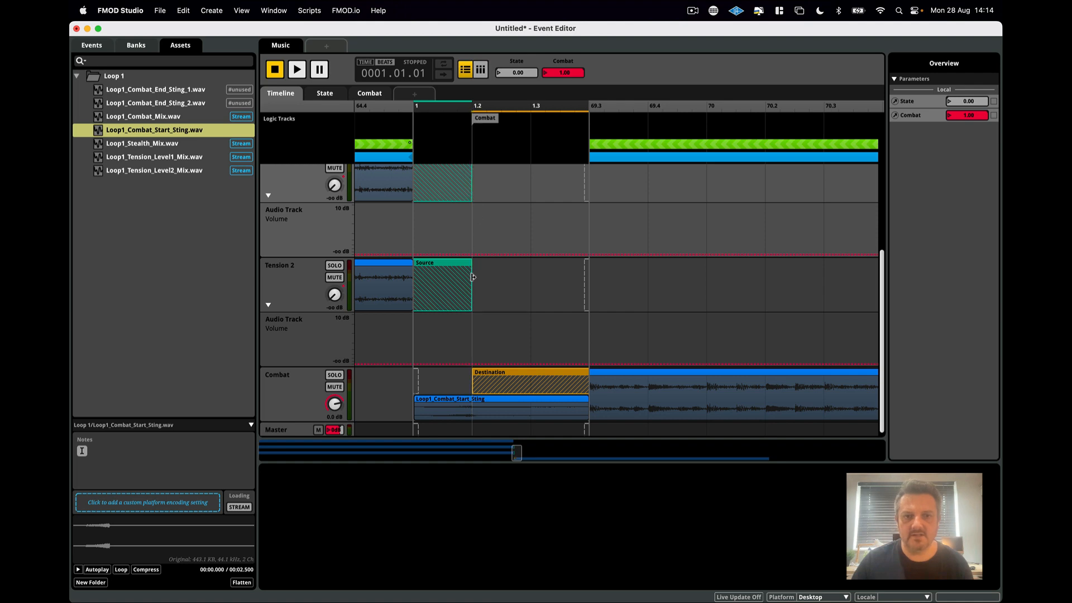
scroll(490, 296, up, 5)
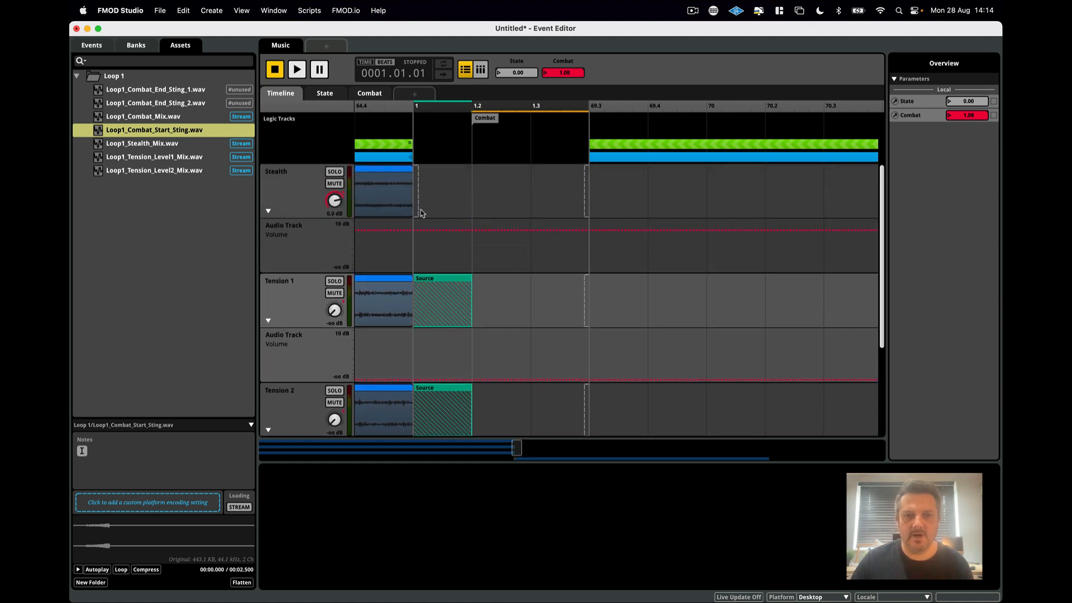
drag(420, 208, 476, 208)
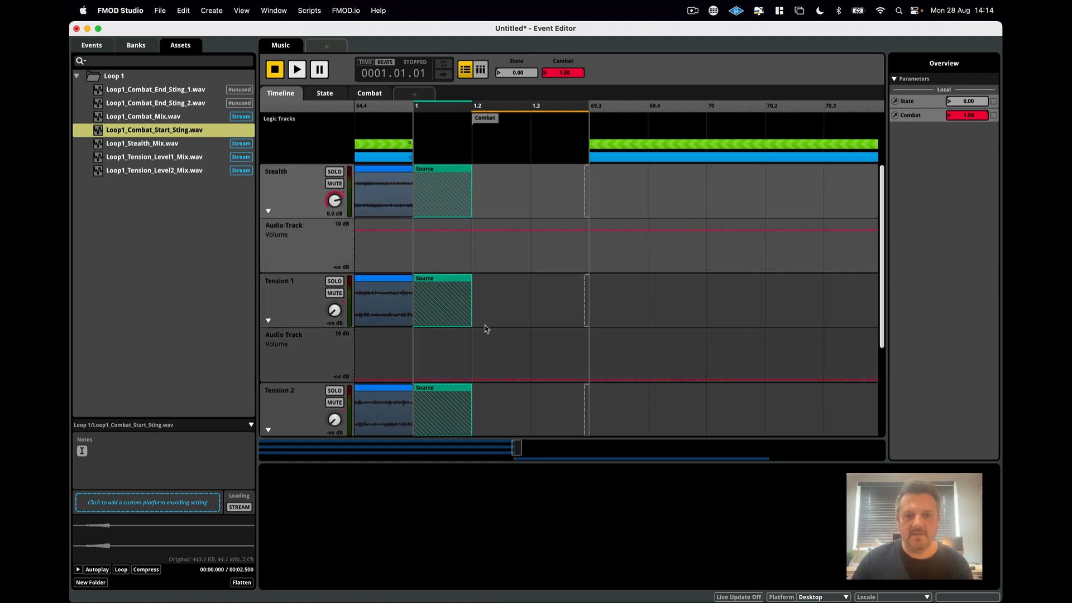
Step: Add full-length fade-outs to the source regions on the Tension 1, Stealth and Tension 2 tracks
click(472, 289)
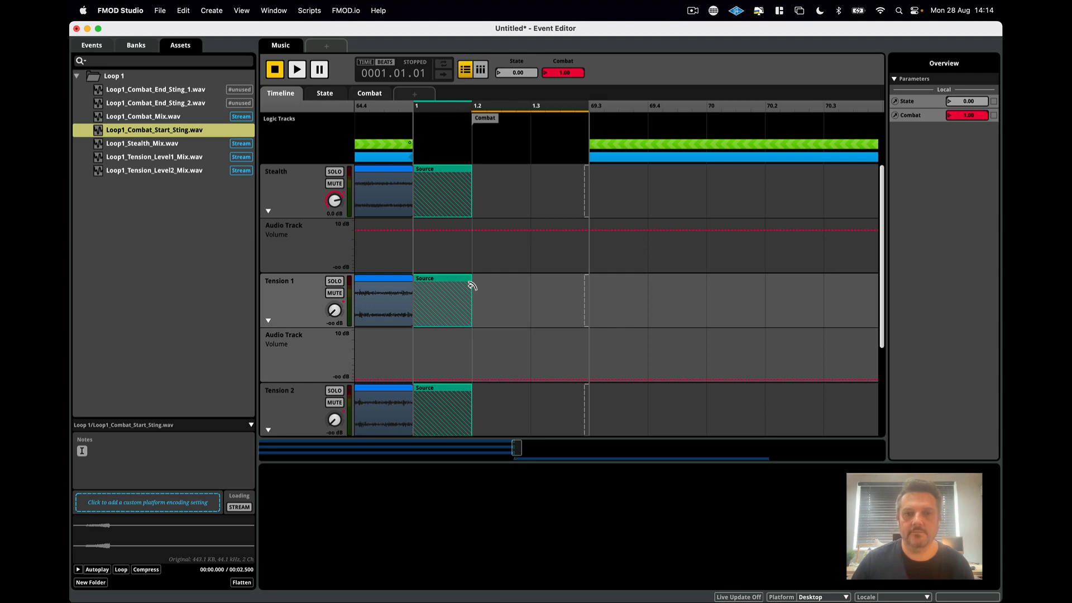
drag(467, 288, 409, 294)
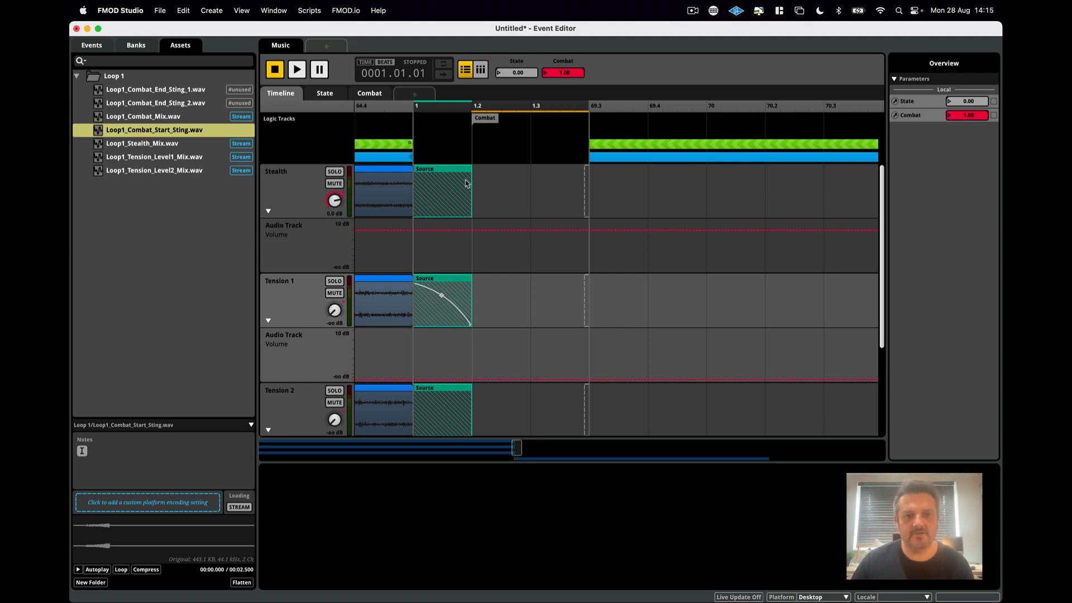
drag(470, 171, 407, 183)
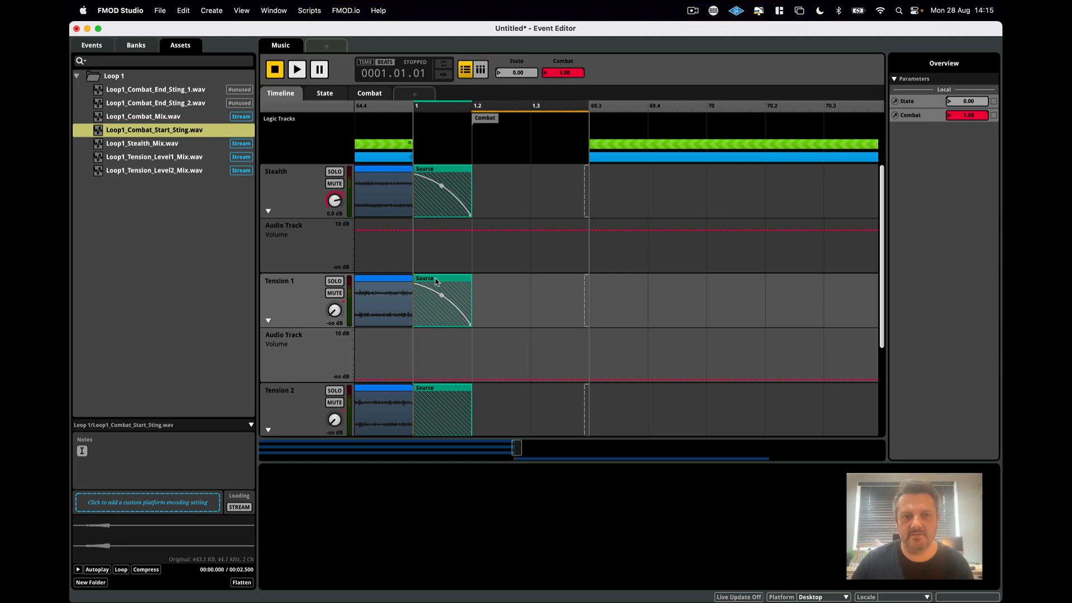
scroll(441, 330, down, 1)
drag(471, 365, 414, 373)
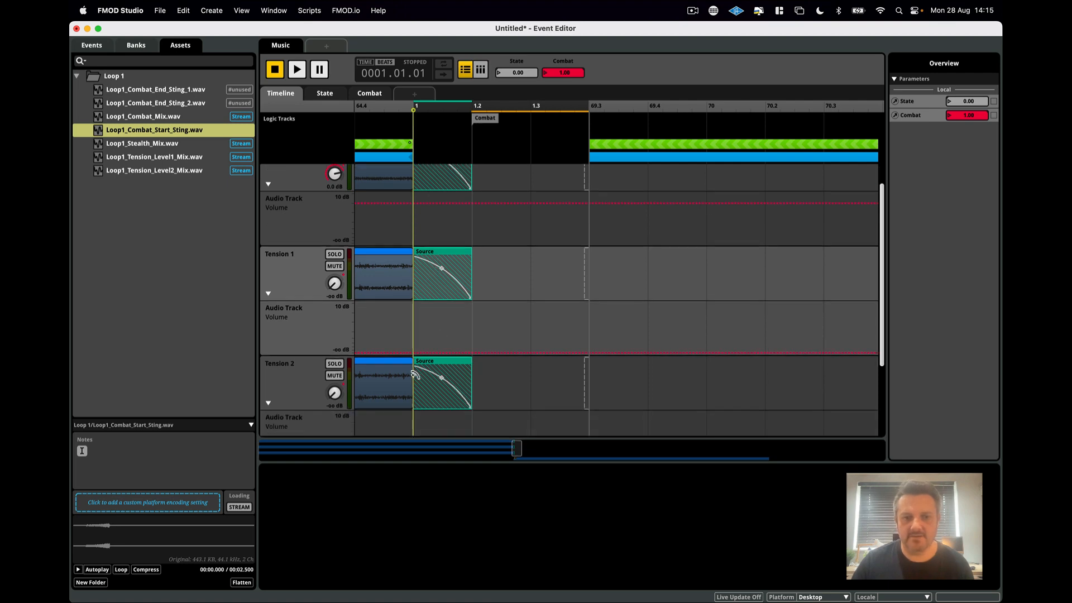
scroll(441, 362, down, 3)
scroll(442, 358, down, 1)
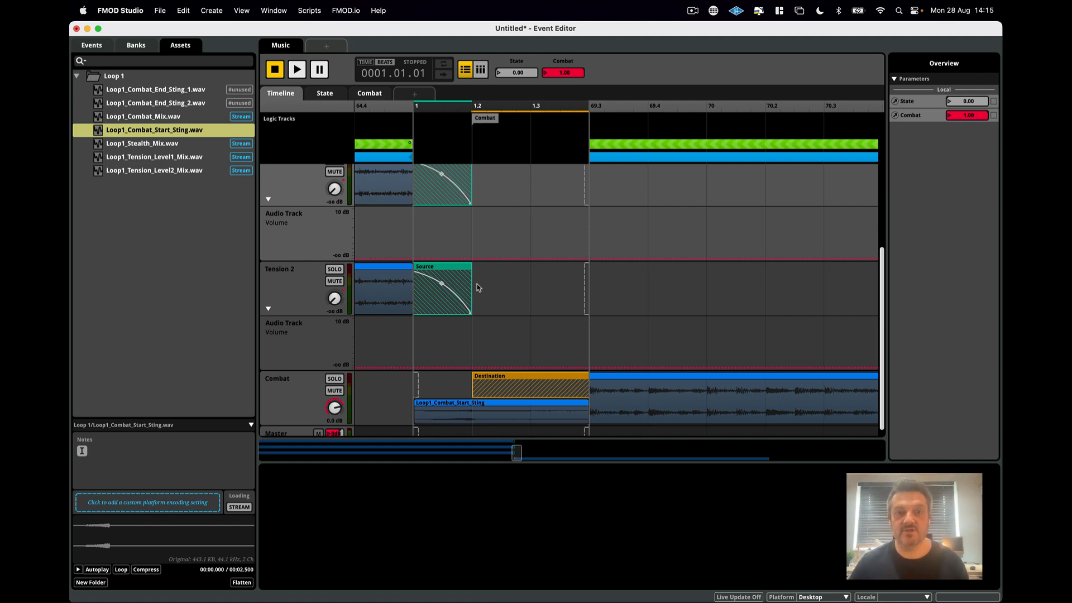
Step: Reset Combat to 0, play the event and switch Combat to 1 to test the faded transition, then stop playback
double_click(545, 75)
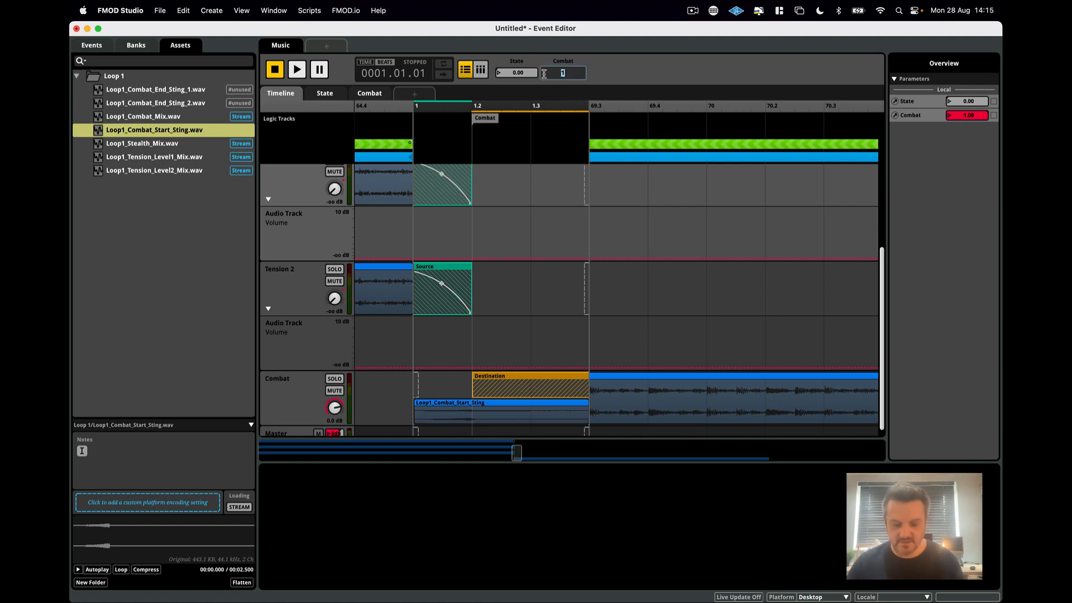
key(Return)
click(298, 69)
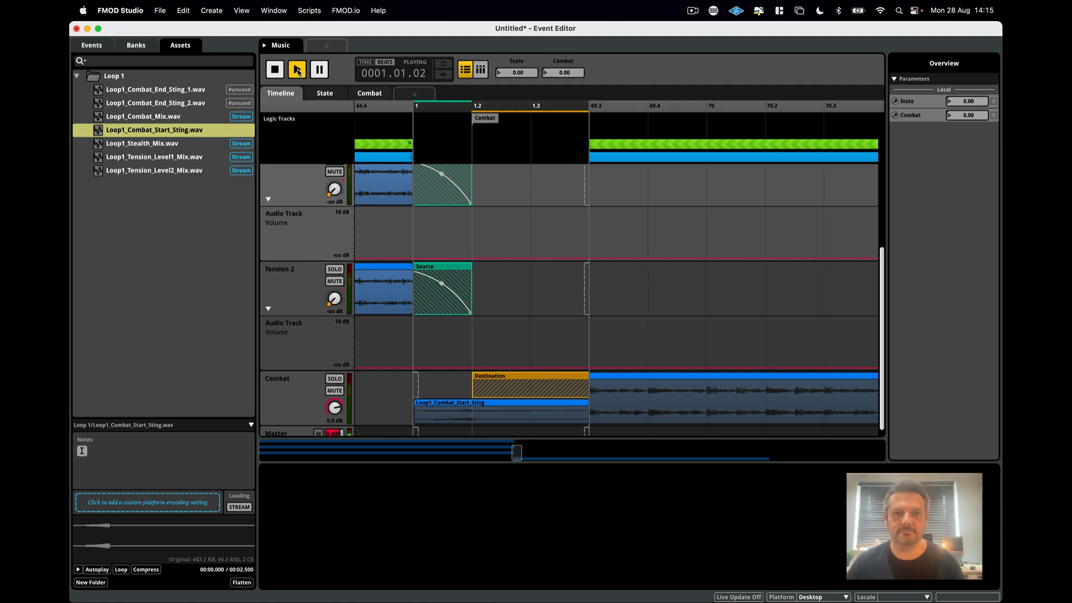
click(546, 77)
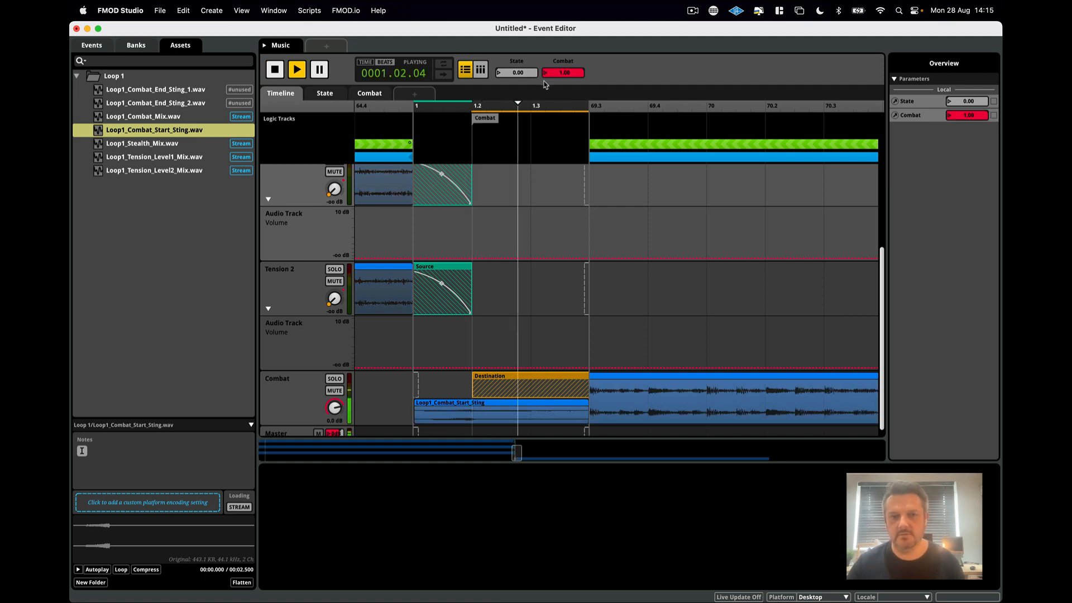
click(275, 70)
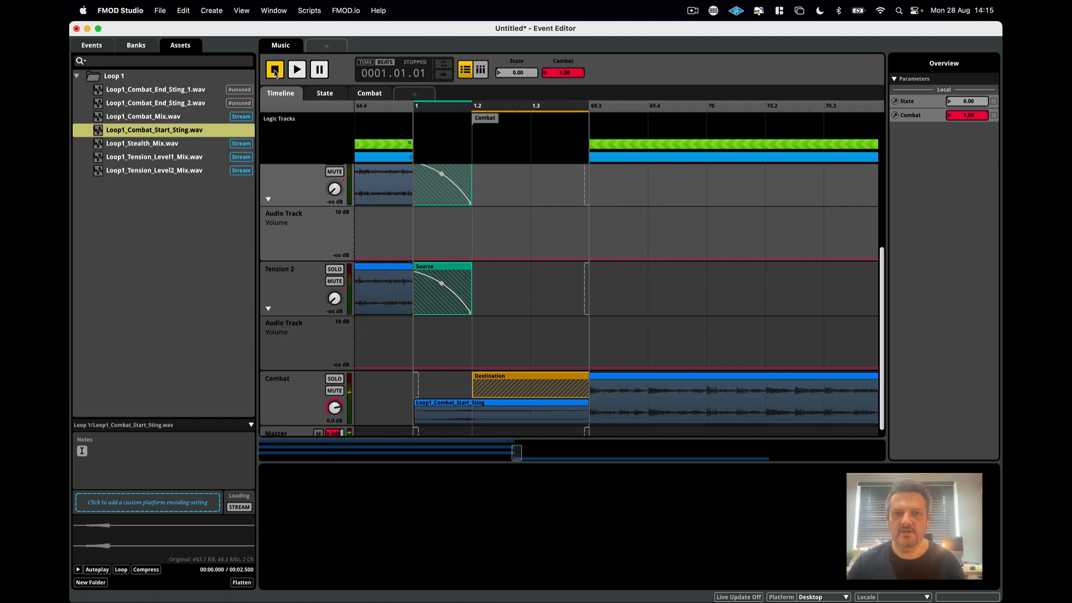
Step: Review the transition timeline across all tracks and set the Combat parameter to 0
scroll(533, 267, up, 5)
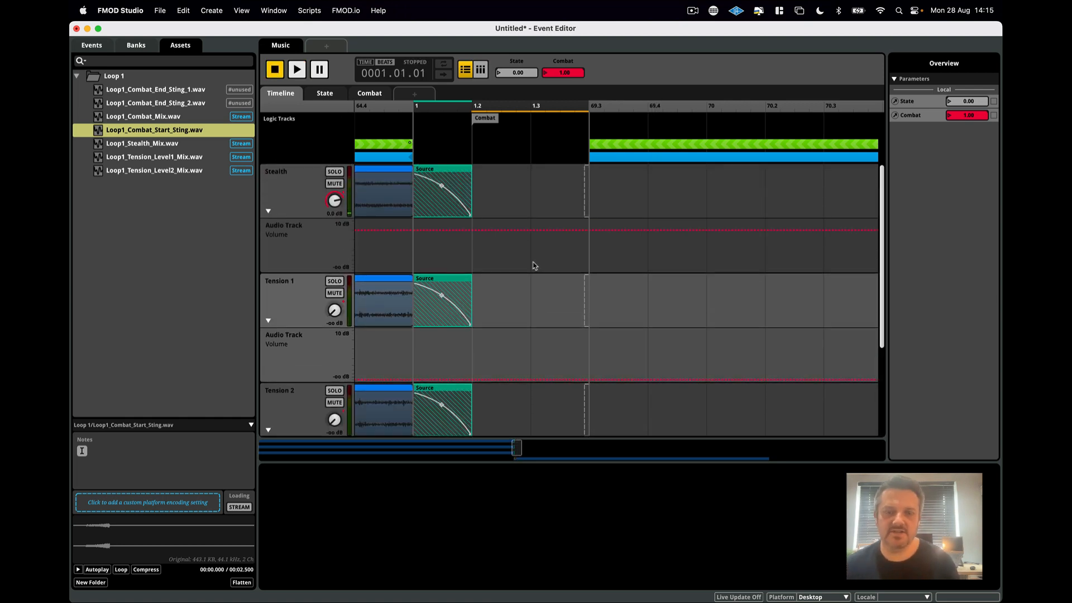
scroll(534, 267, down, 5)
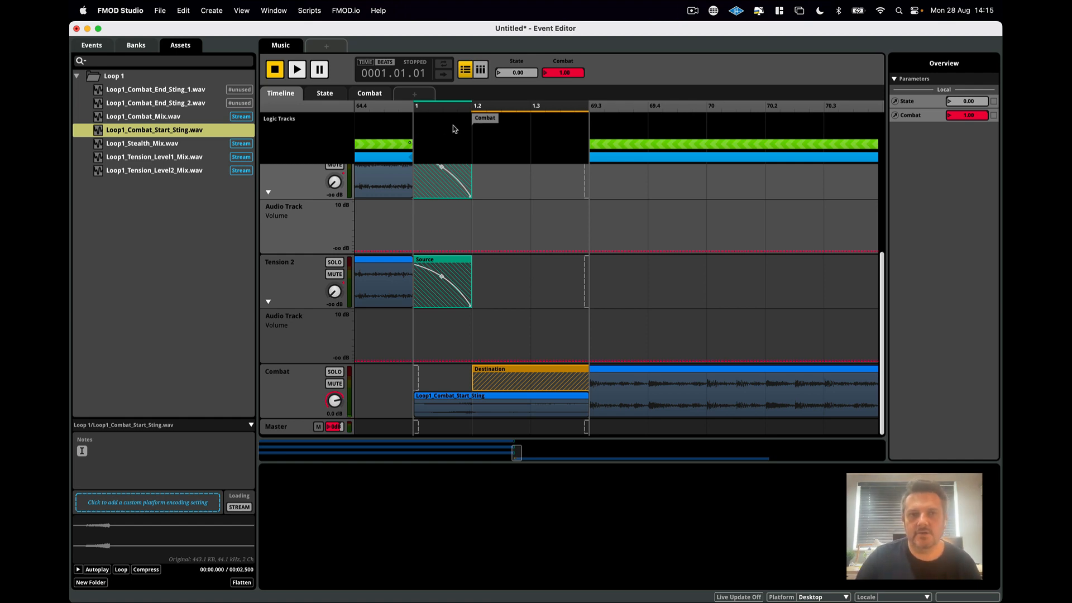
double_click(545, 74)
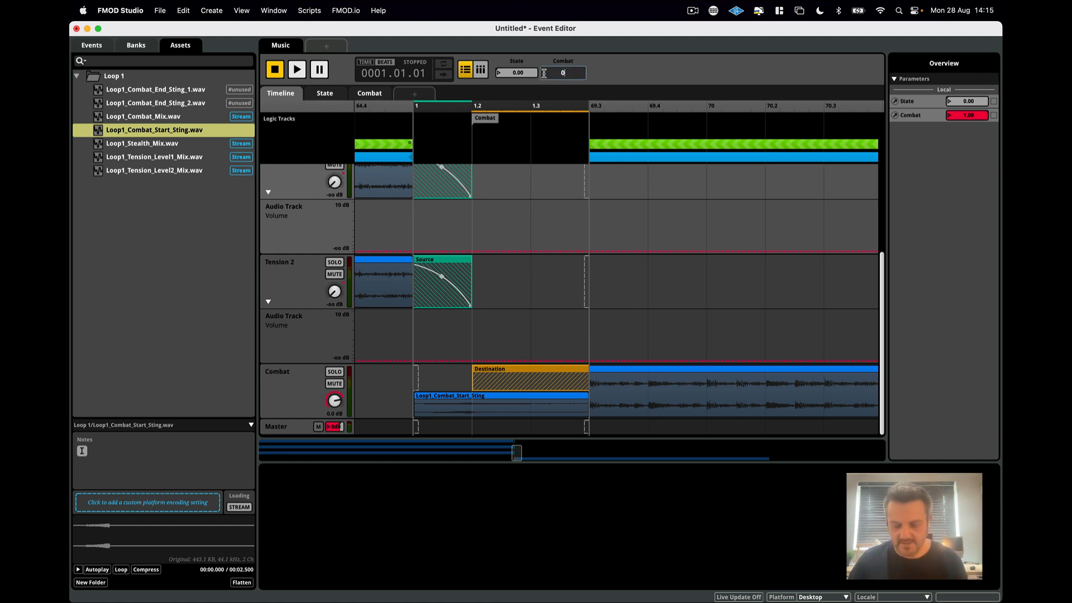
text(0)
key(Return)
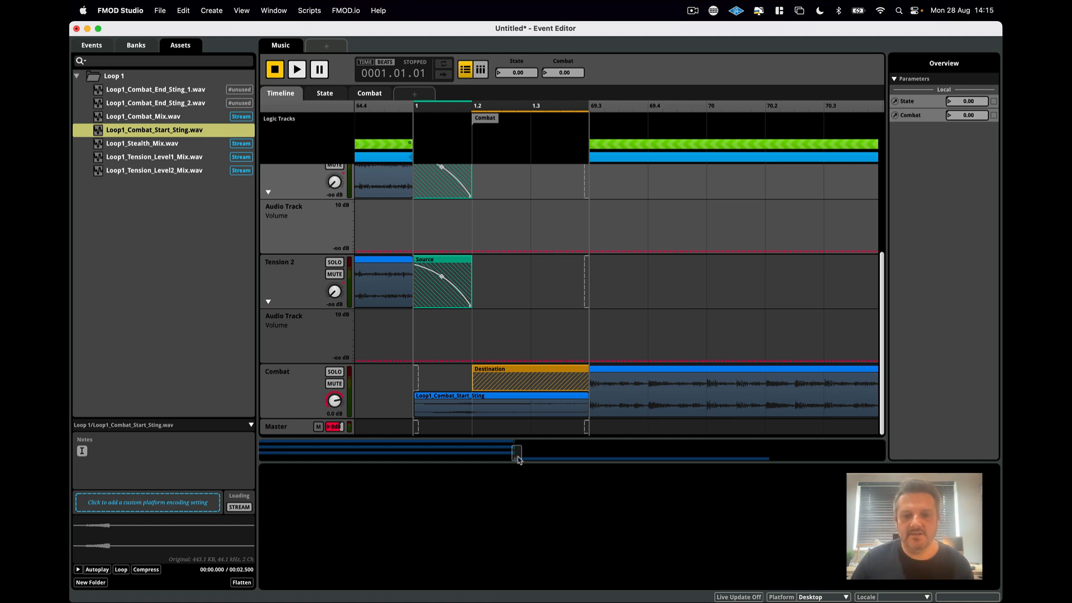
Step: Collapse the To Combat region's transition timeline on the main timeline
drag(517, 459, 514, 456)
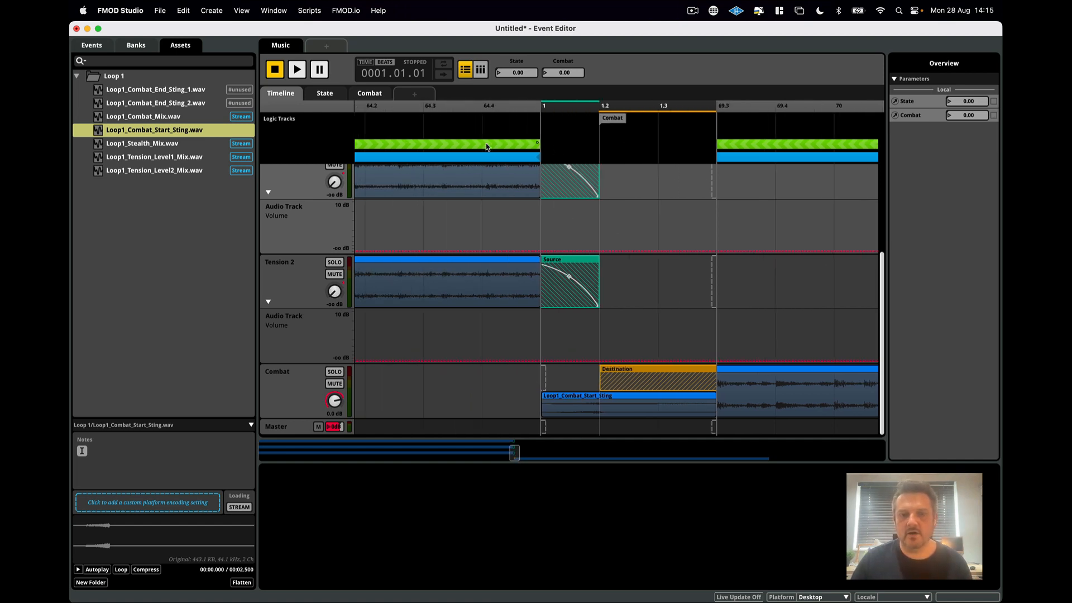
double_click(450, 148)
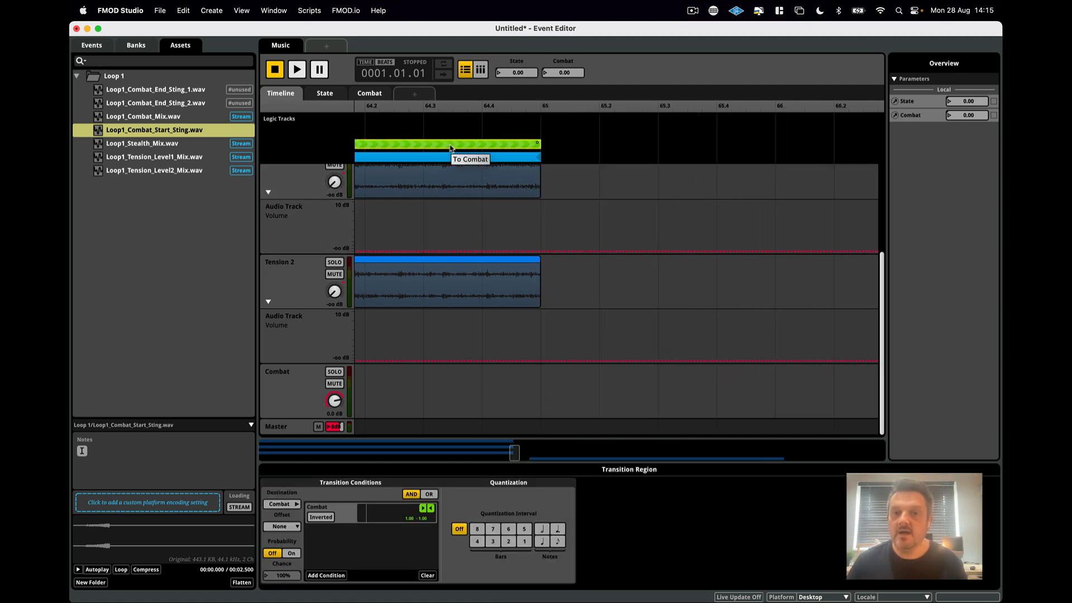
scroll(450, 148, down, 10)
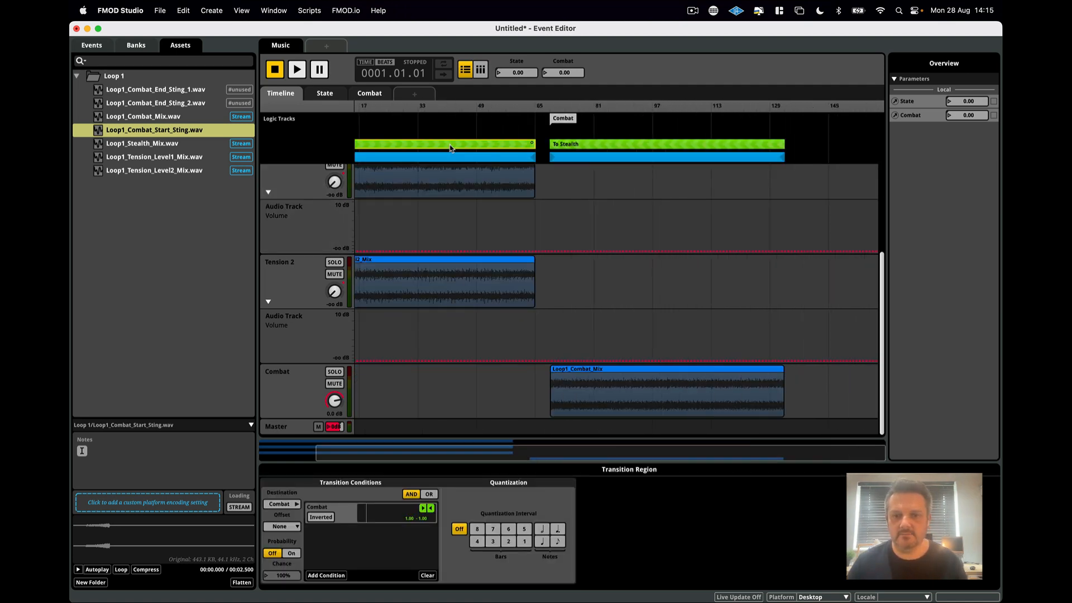
scroll(451, 148, down, 2)
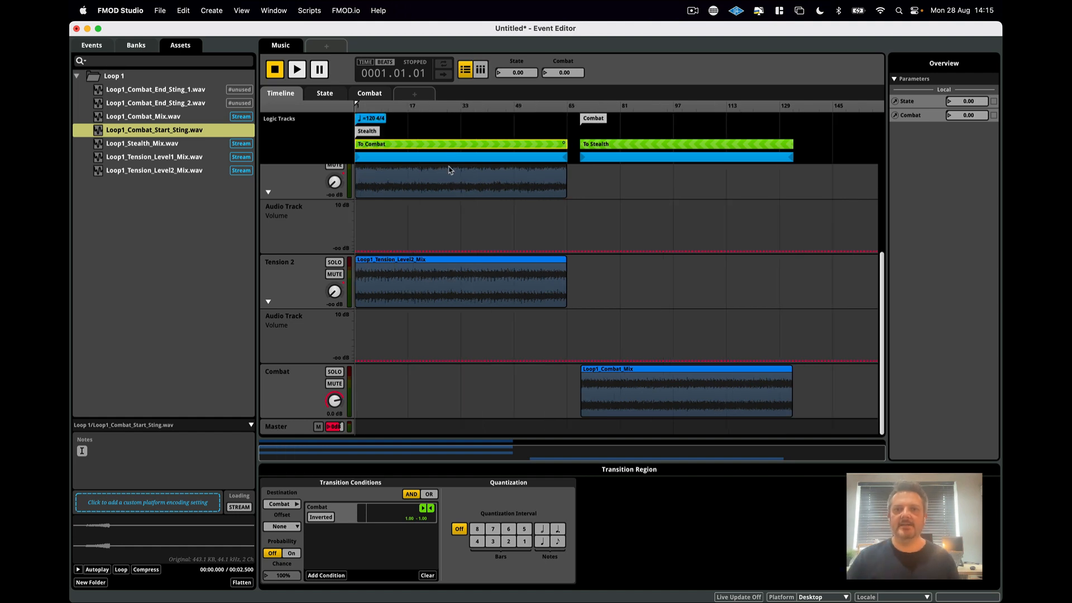
Step: Play the event from about bar 24, switch State to 2 and Combat to 1 to test the transition, and stop playback
click(433, 107)
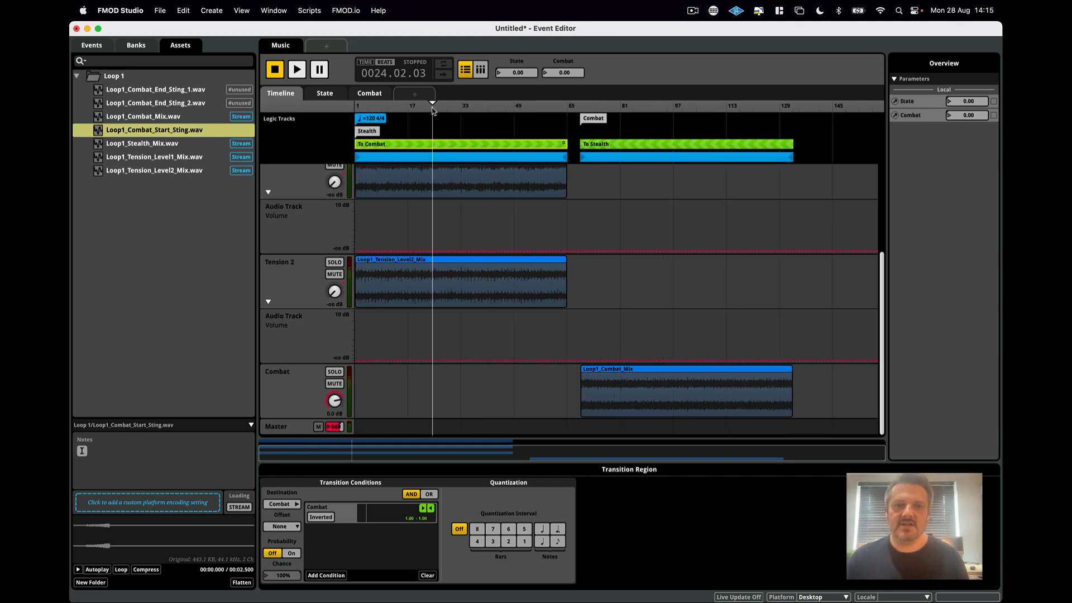
click(298, 69)
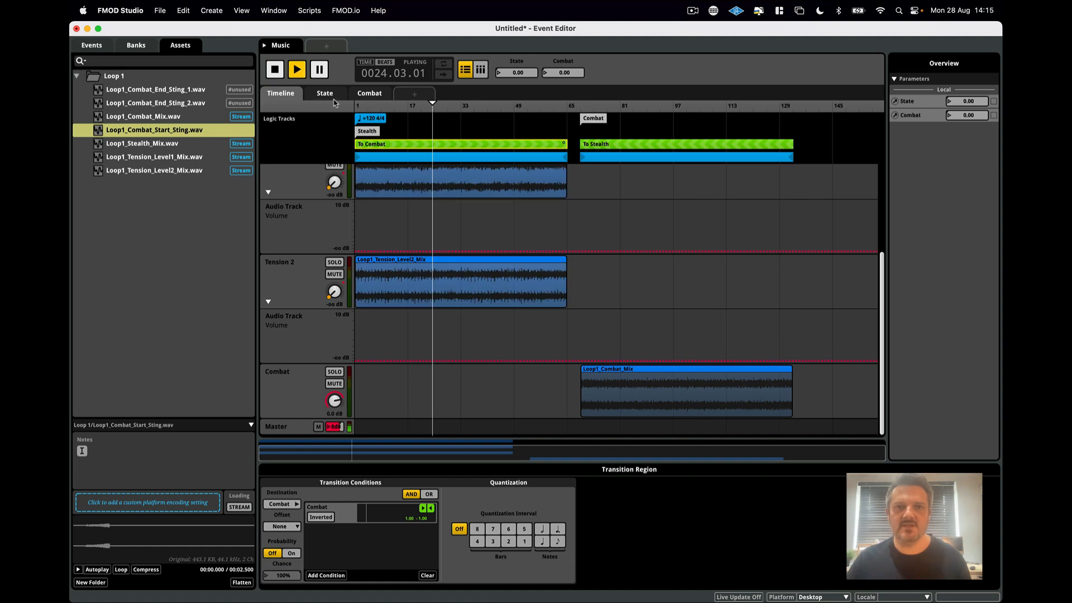
double_click(502, 73)
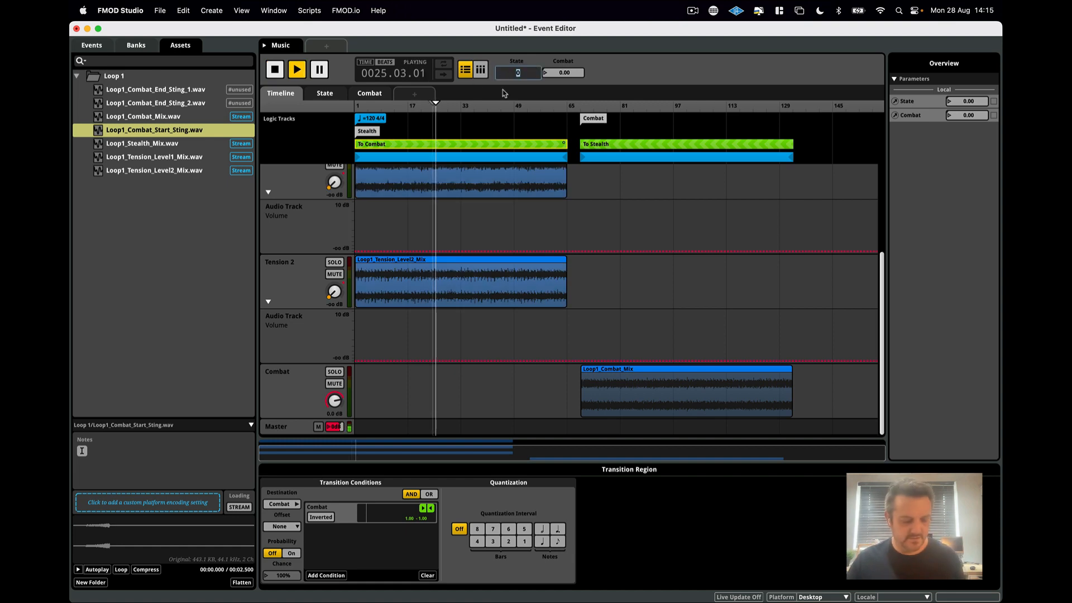
text(2)
key(Return)
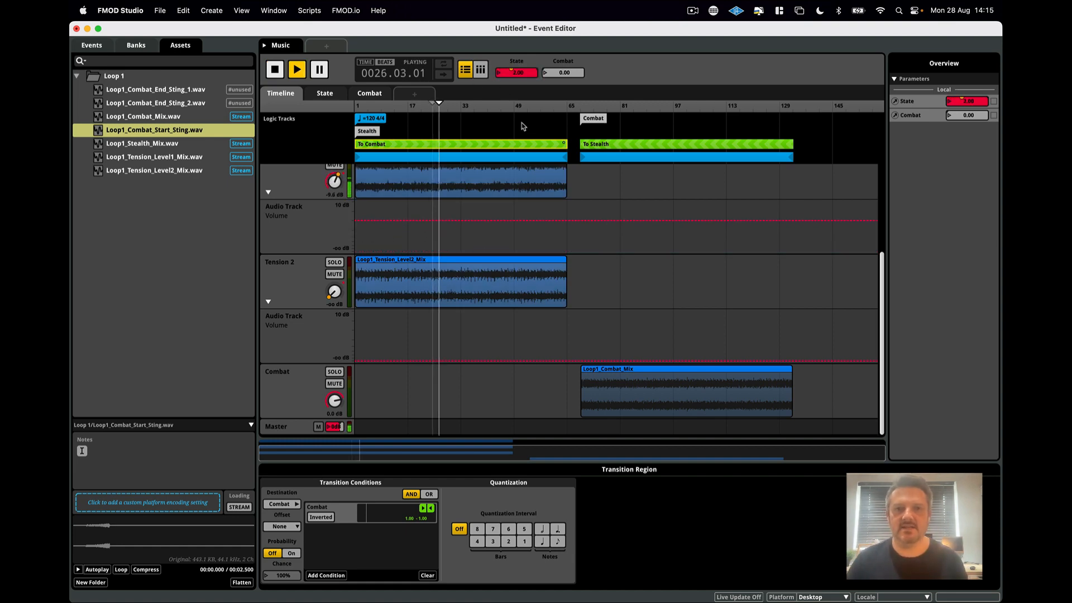
double_click(550, 73)
text(1)
key(Return)
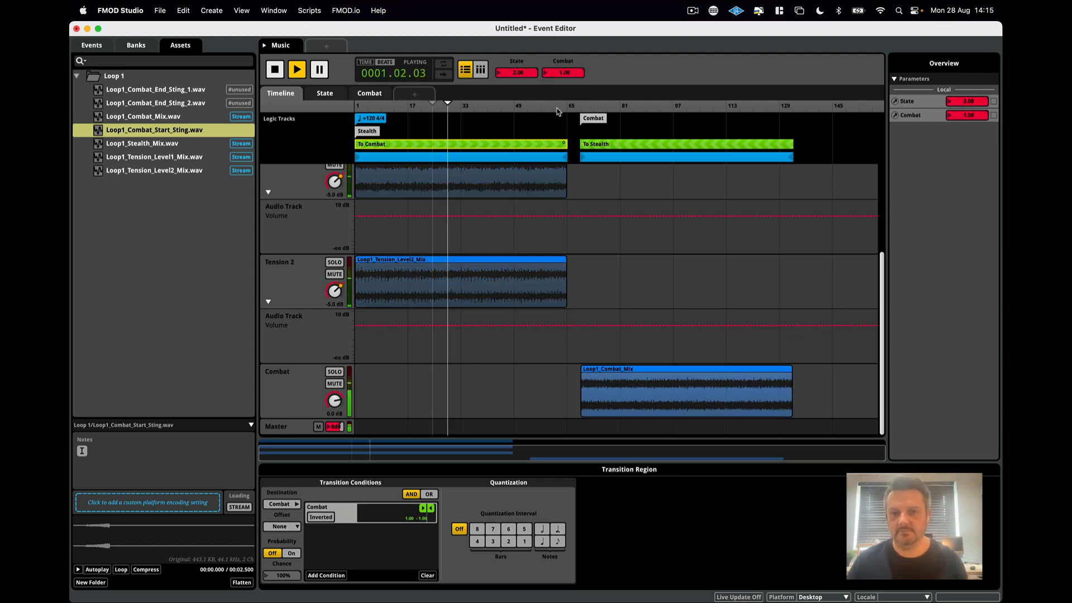
click(276, 69)
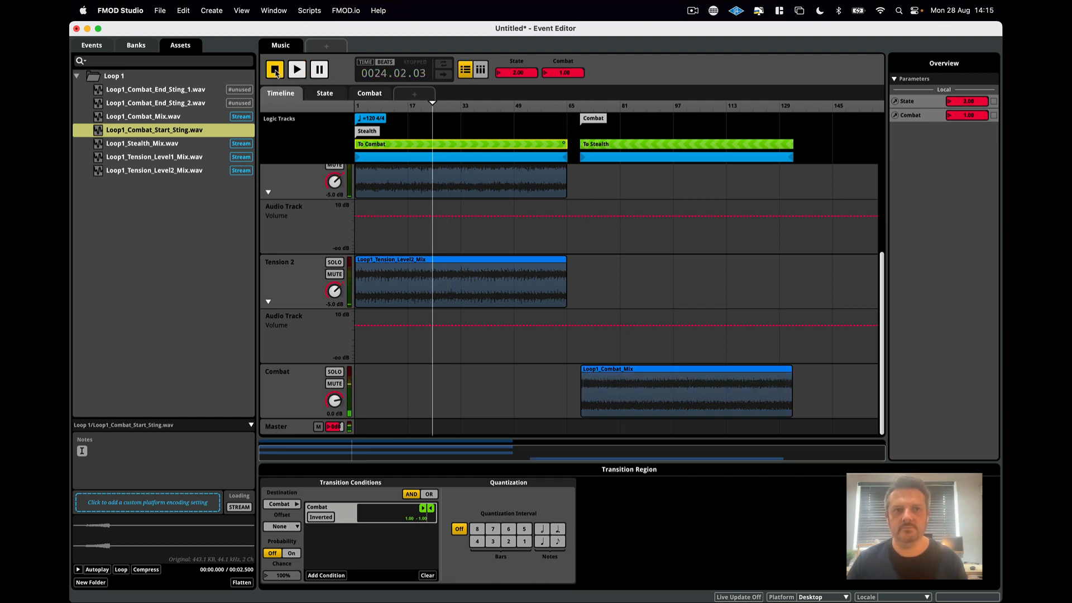
Step: Reset the State and Combat parameters to 0
double_click(499, 74)
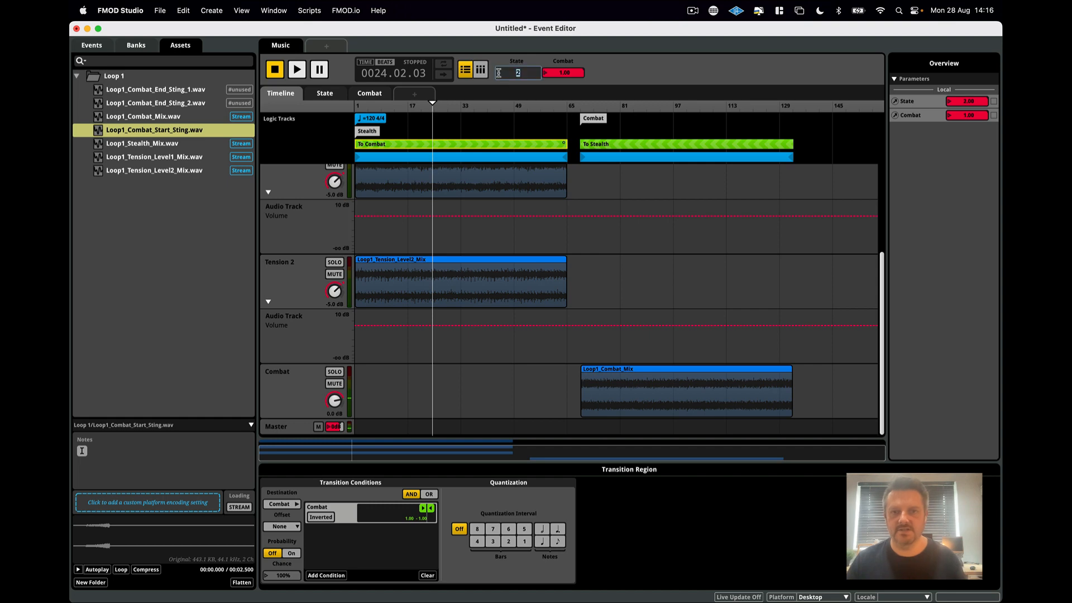
text(0)
key(Return)
double_click(546, 75)
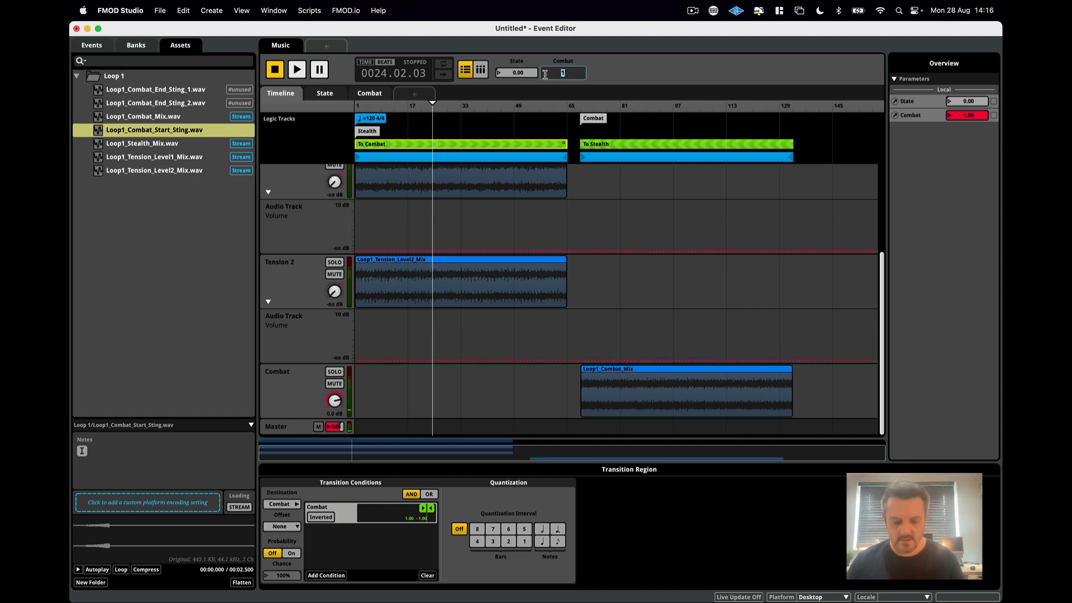
key(Return)
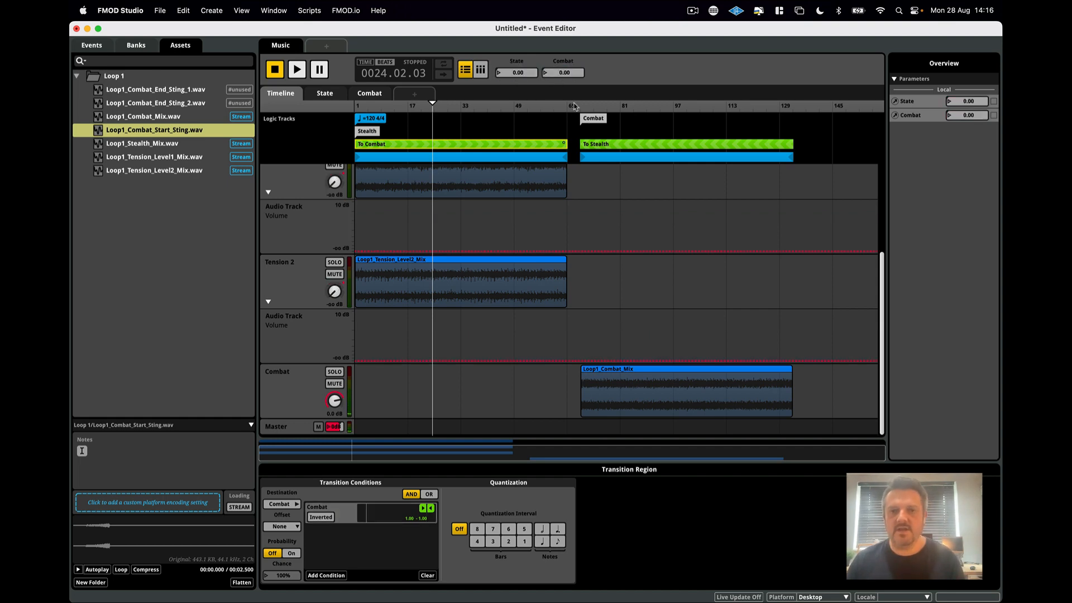
Step: Open the transition timeline of the To Stealth region and bring it into view
click(626, 150)
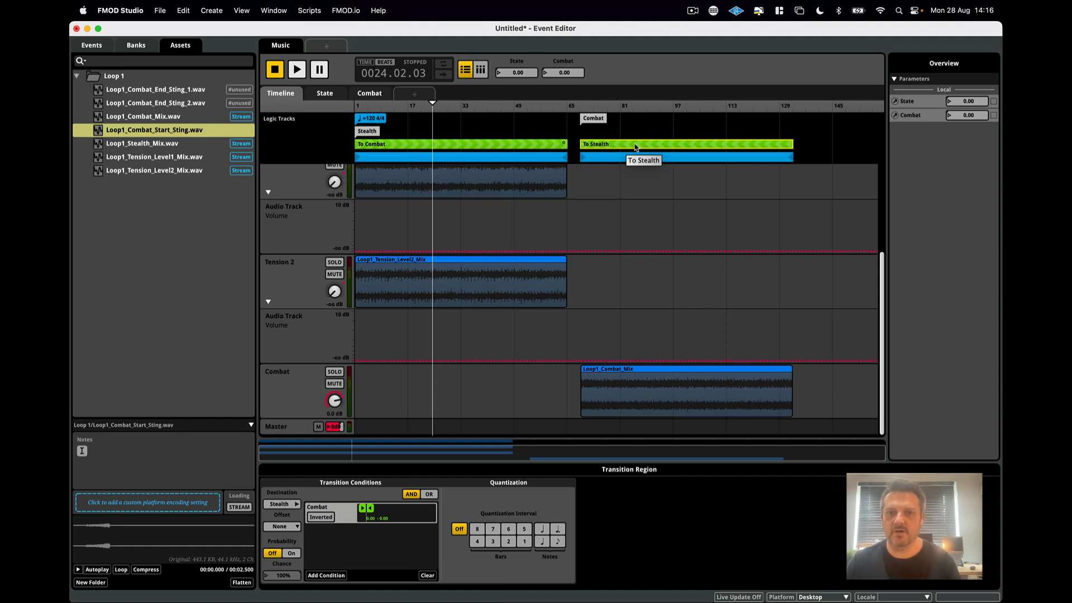
double_click(679, 147)
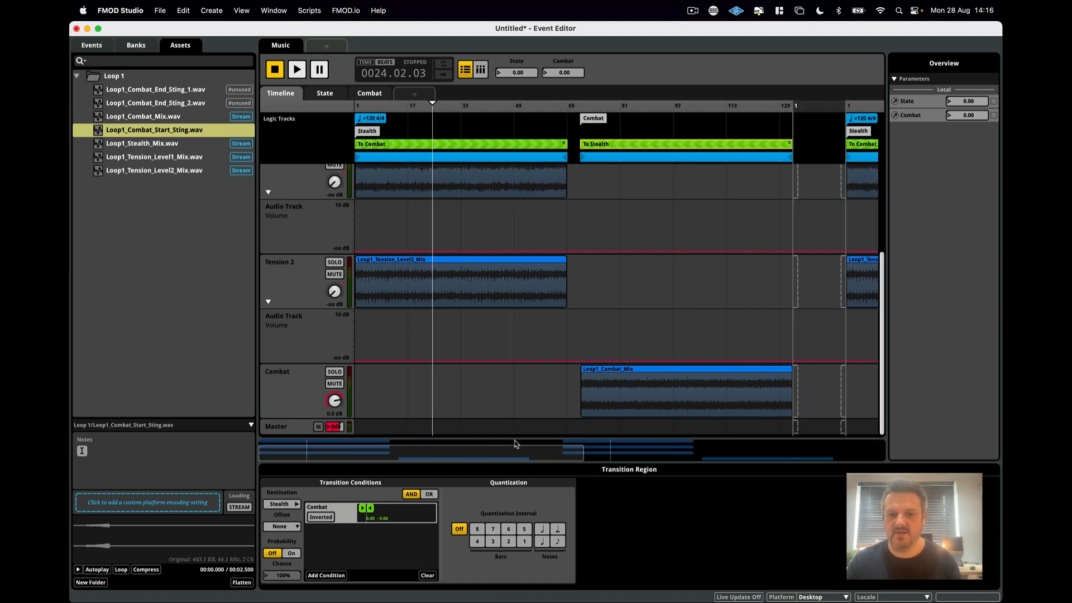
drag(514, 447, 648, 462)
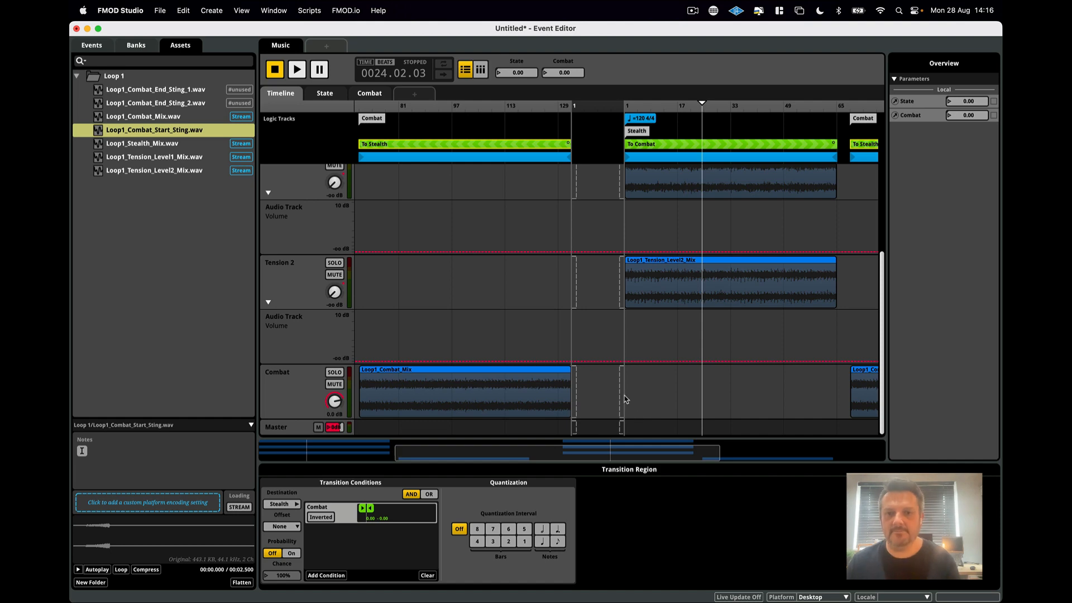
Step: Shorten the To Stealth transition timeline to about two bars
key(super+equal)
key(super+equal)
key(super+equal)
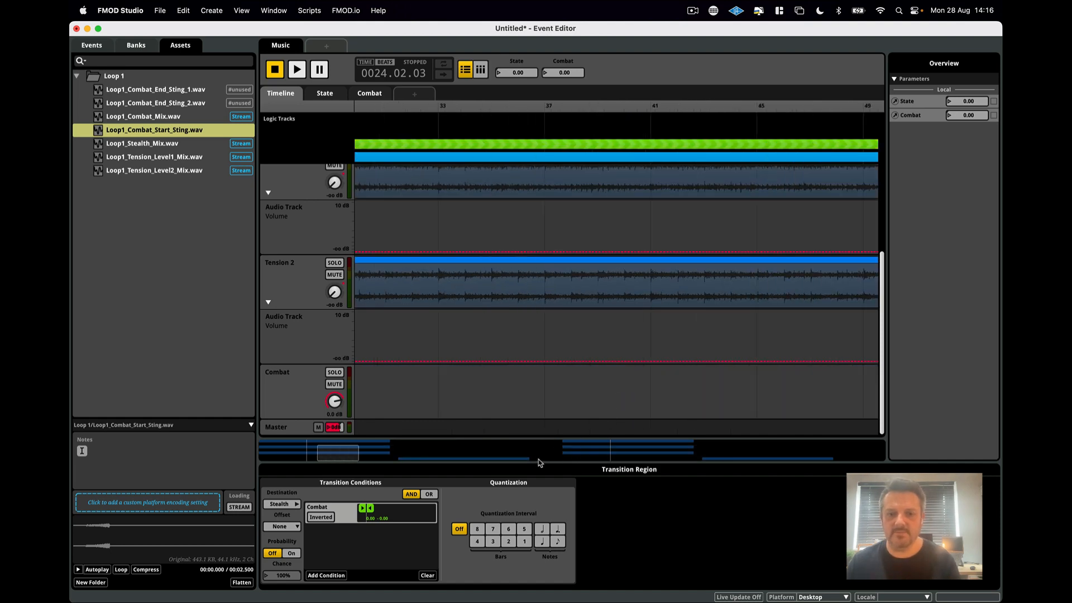
click(538, 461)
drag(540, 461, 559, 461)
scroll(694, 106, right, 10)
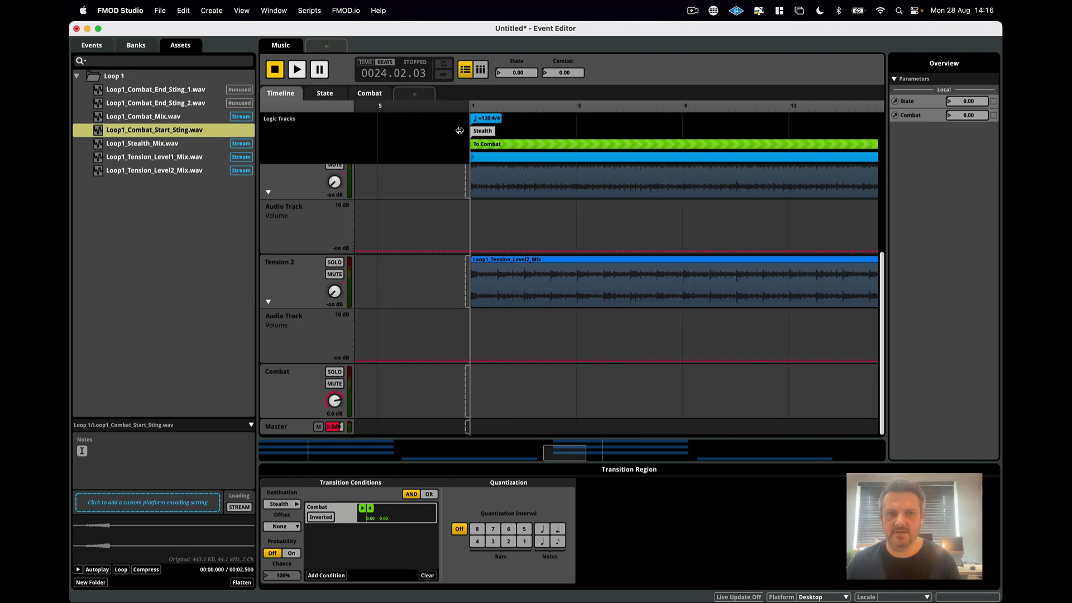
drag(571, 454, 555, 425)
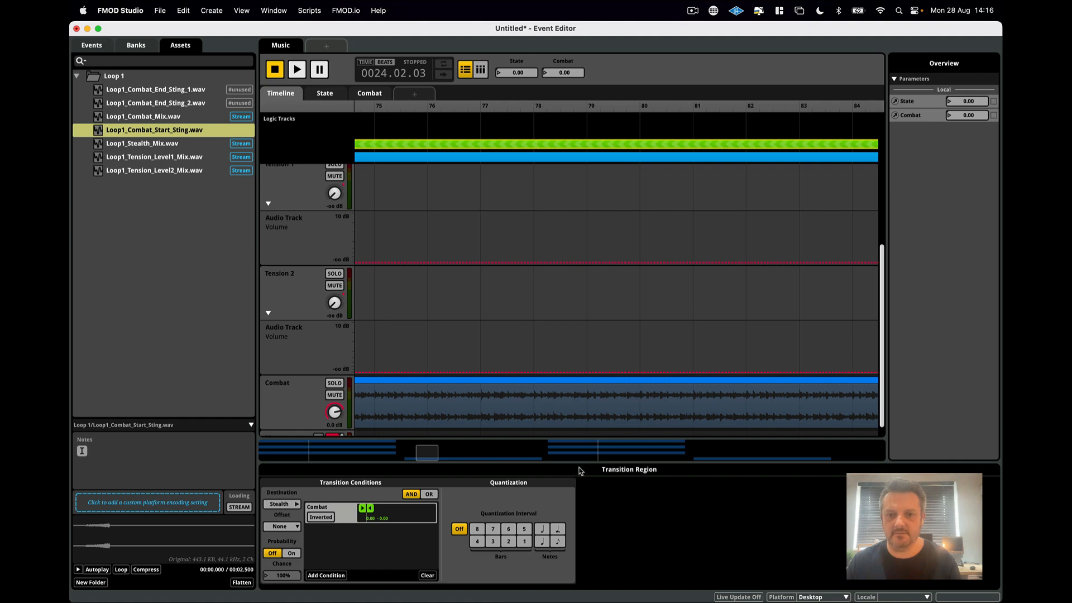
drag(436, 452, 552, 463)
drag(699, 107, 666, 108)
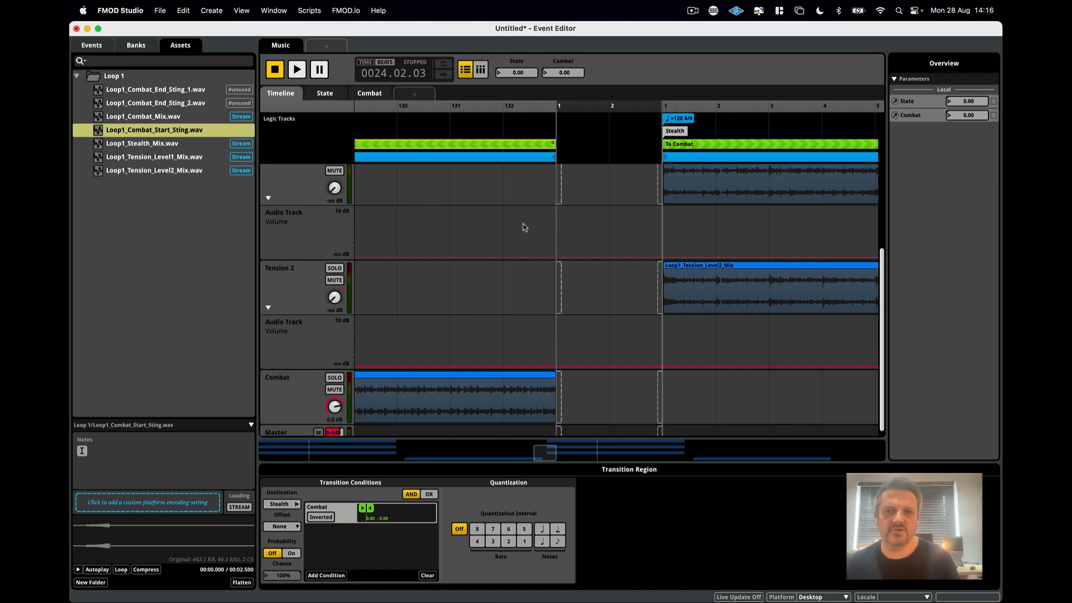
Step: Audition Loop1_Combat_End_Sting_1.wav and Loop1_Combat_End_Sting_2.wav in the asset preview
click(148, 91)
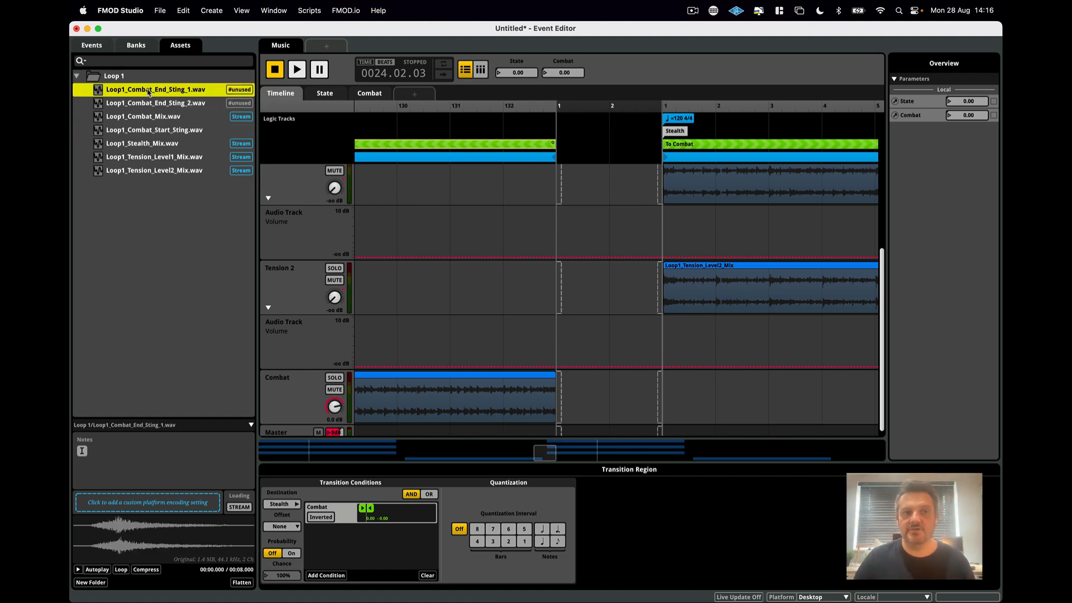
click(78, 571)
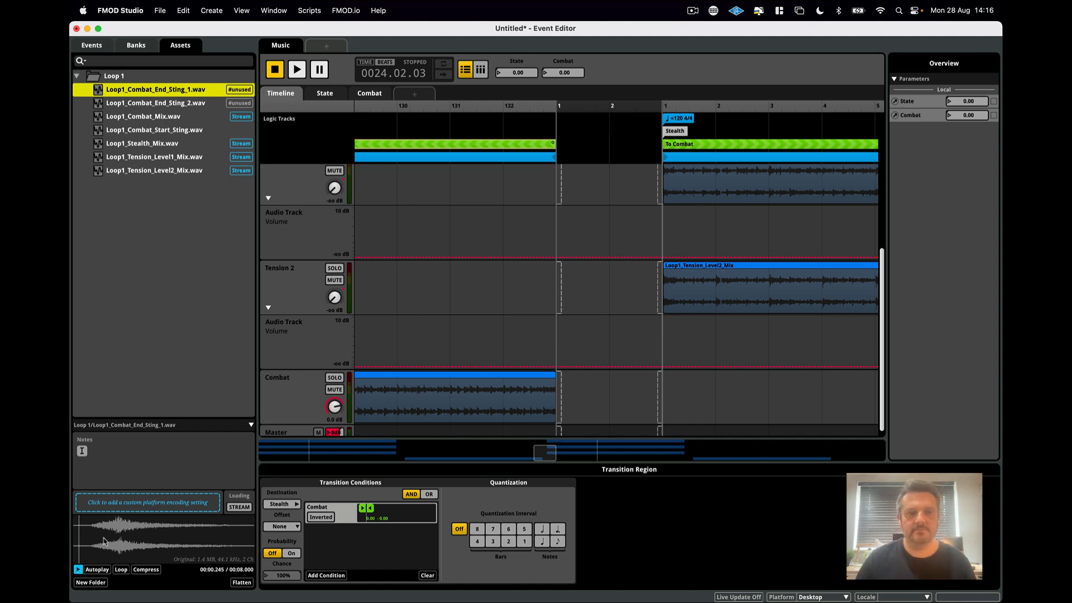
click(157, 104)
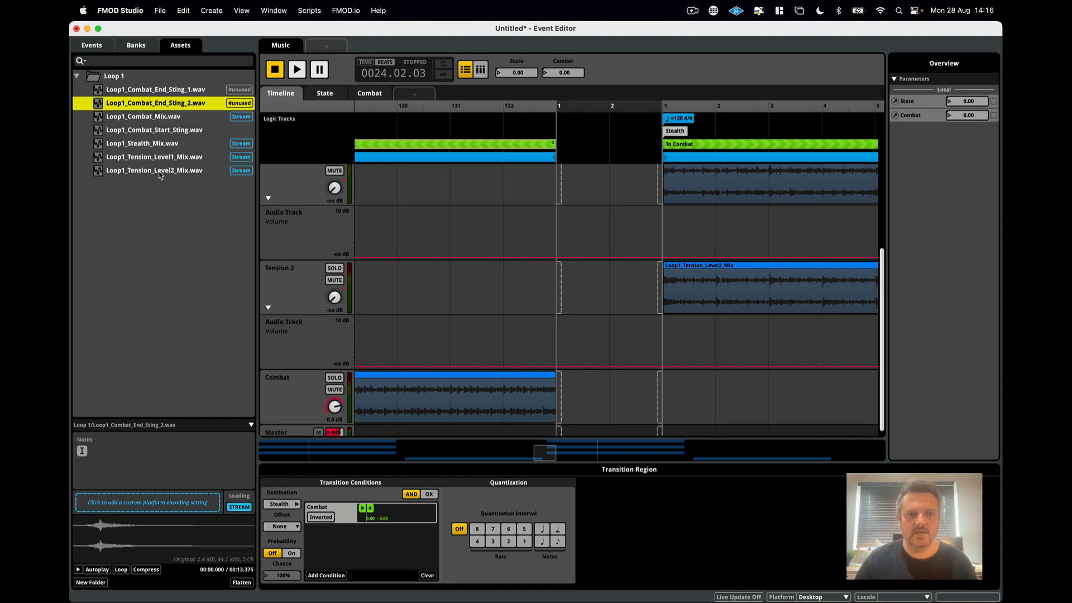
click(77, 570)
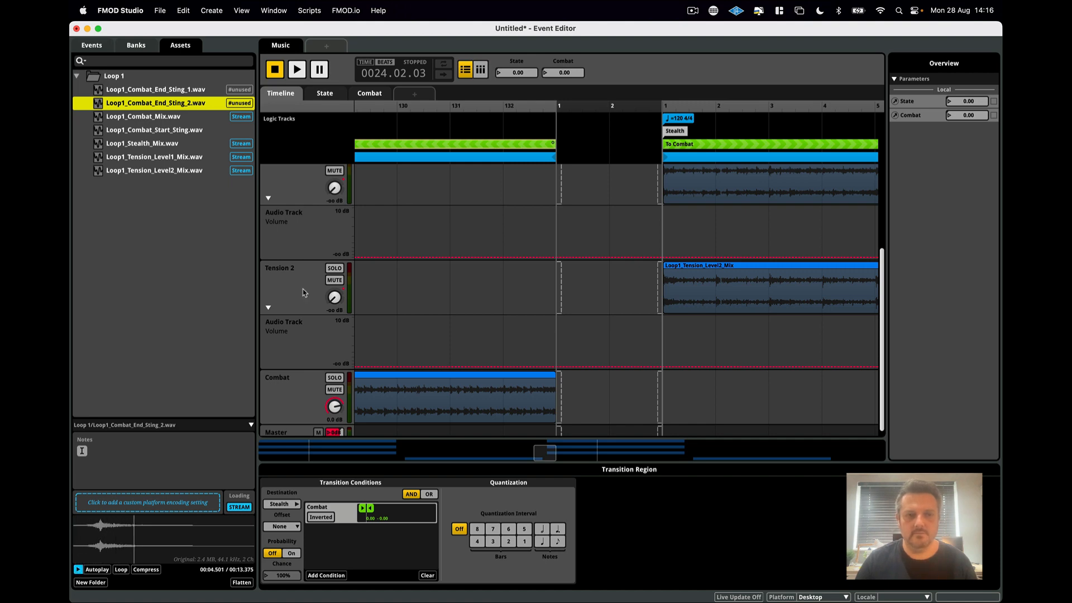
Step: Place Loop1_Combat_End_Sting_1.wav on the Combat track in the transition, extending the transition timeline to about four bars and the sting to its end
click(148, 90)
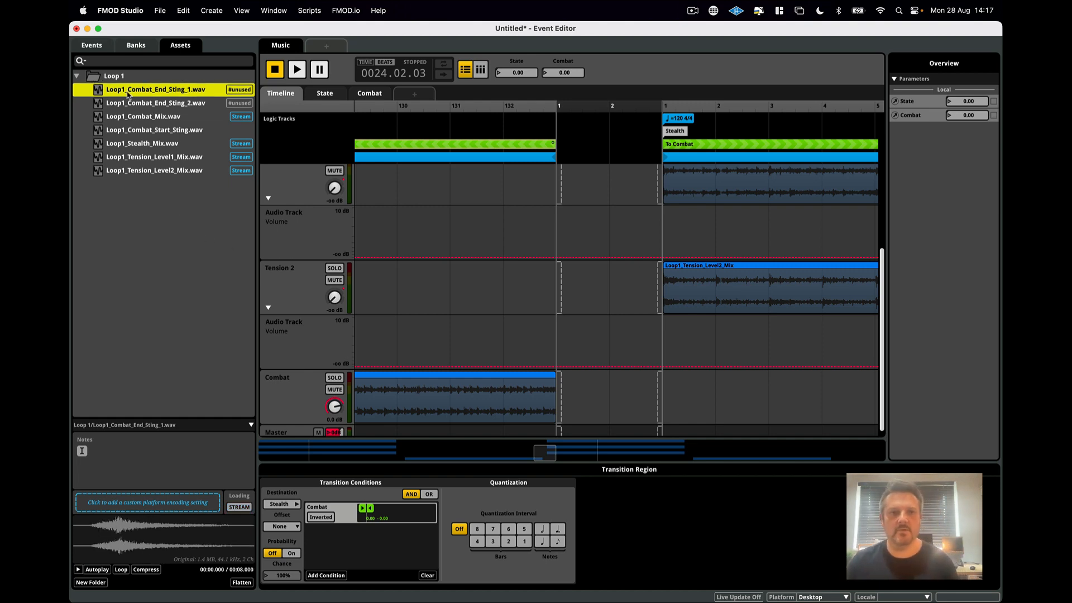
drag(134, 92, 585, 400)
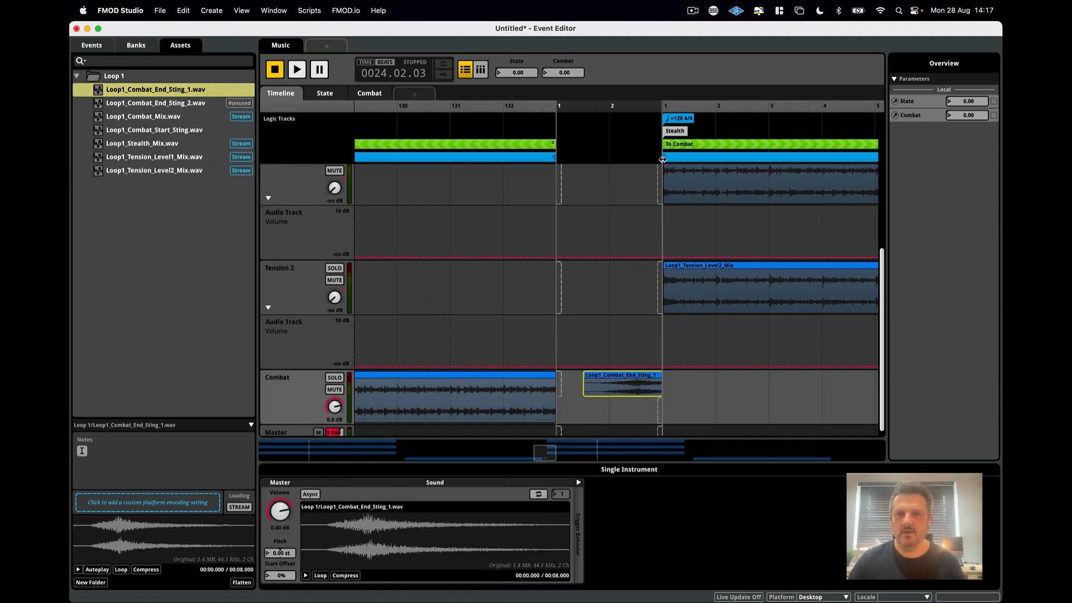
drag(659, 117, 724, 118)
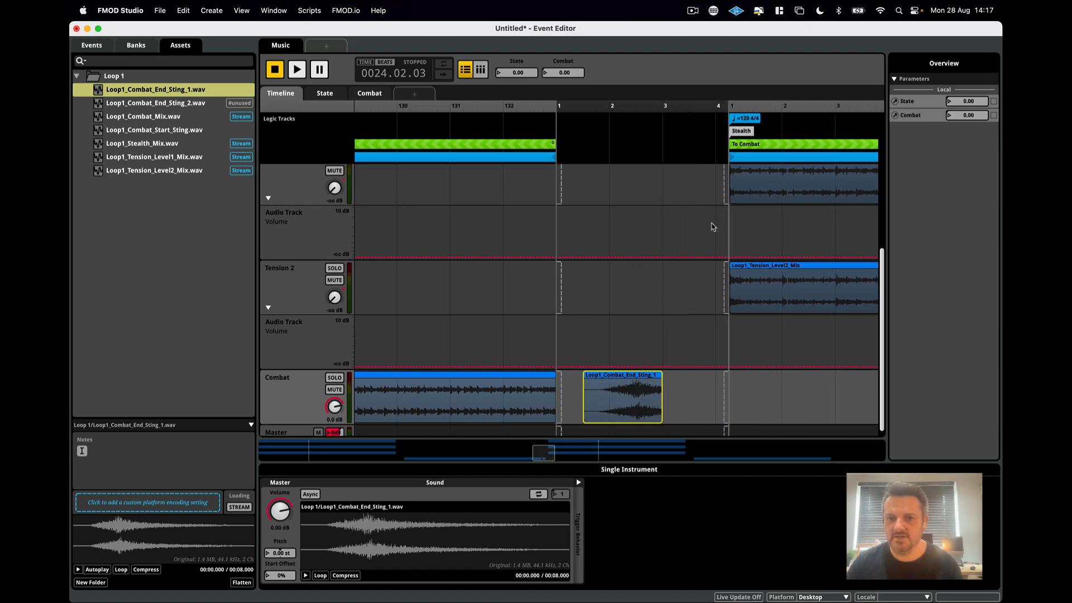
drag(661, 402, 728, 402)
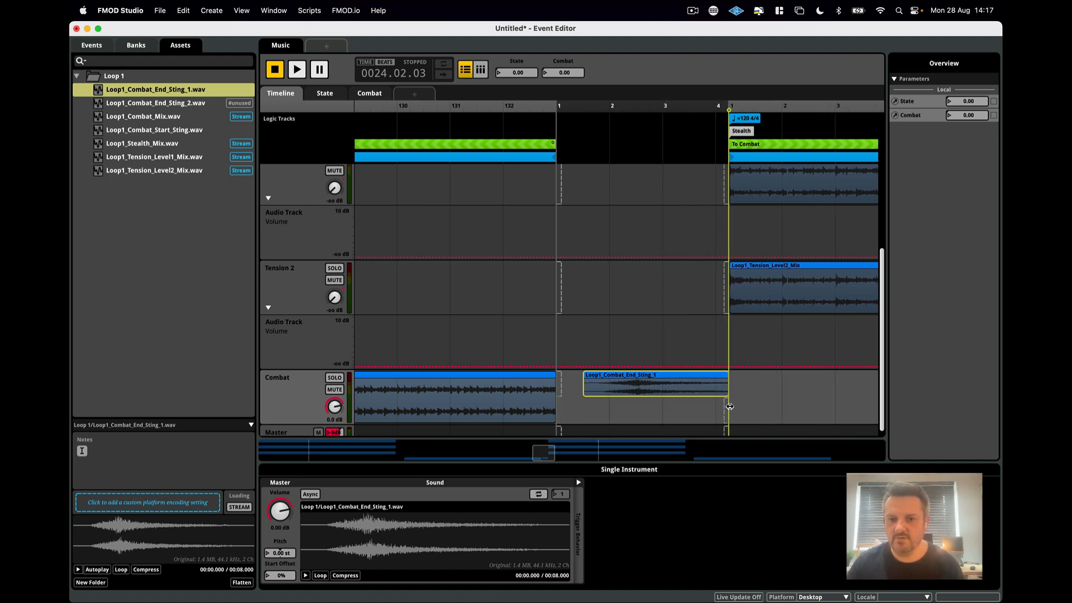
drag(728, 106, 771, 112)
drag(729, 416, 768, 417)
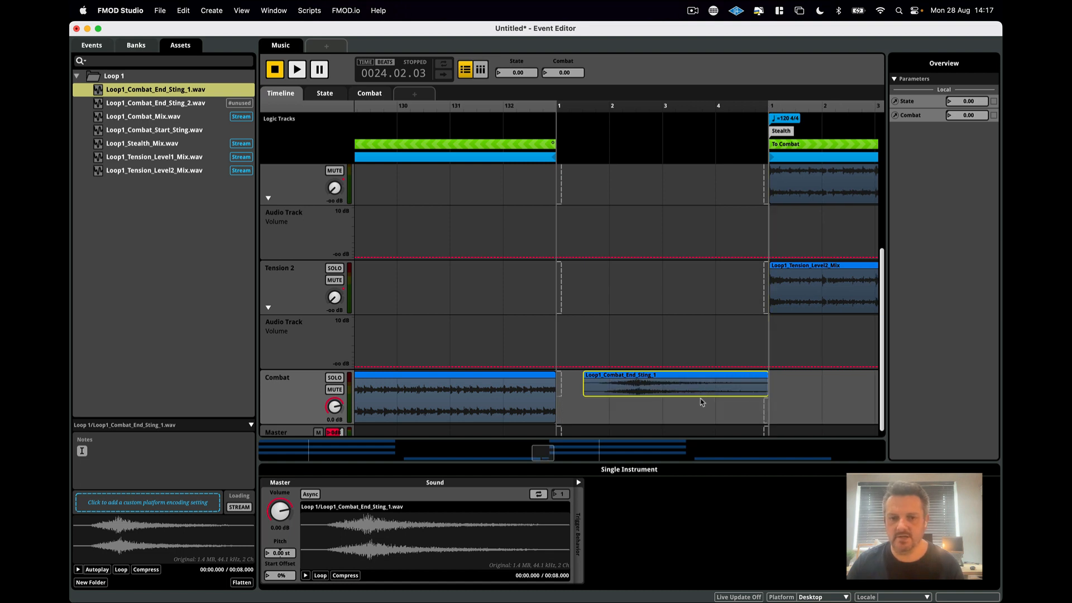
Step: Move the end sting to the transition's start and add a source fade-out about 1.25 bars long on the Combat track
drag(702, 402, 678, 407)
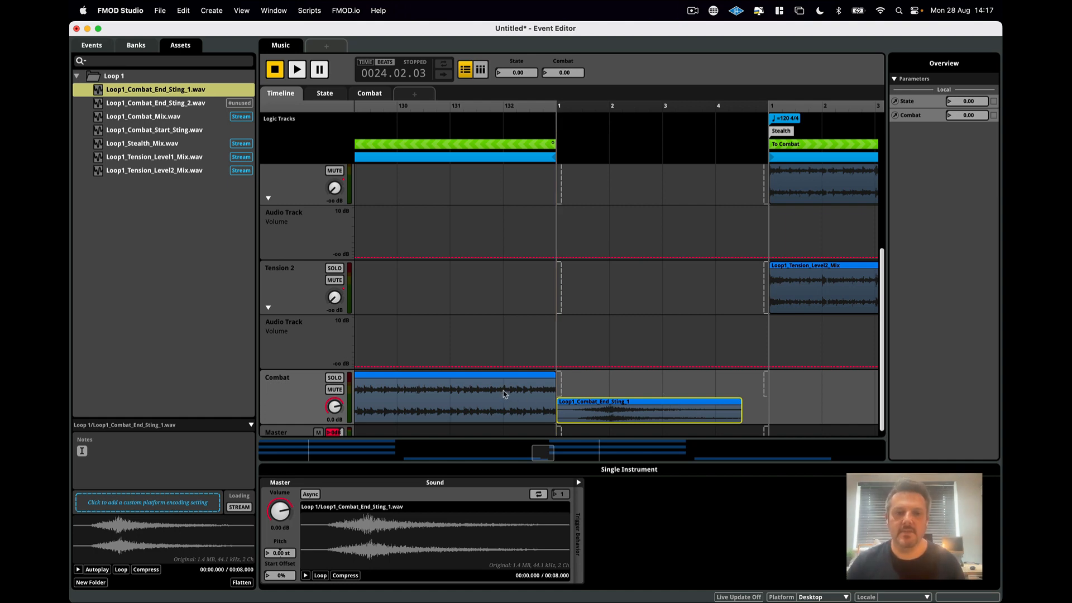
drag(561, 384, 623, 385)
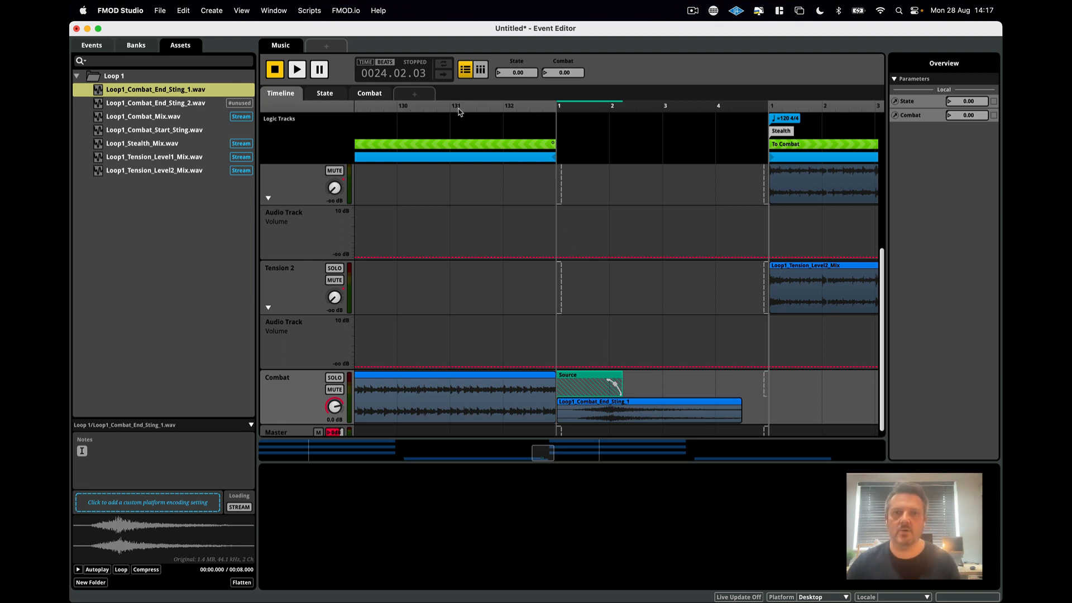
Step: Set Combat to 1, play from bar 131, switch Combat to 0 to test the end sting transition, and stop playback
double_click(546, 76)
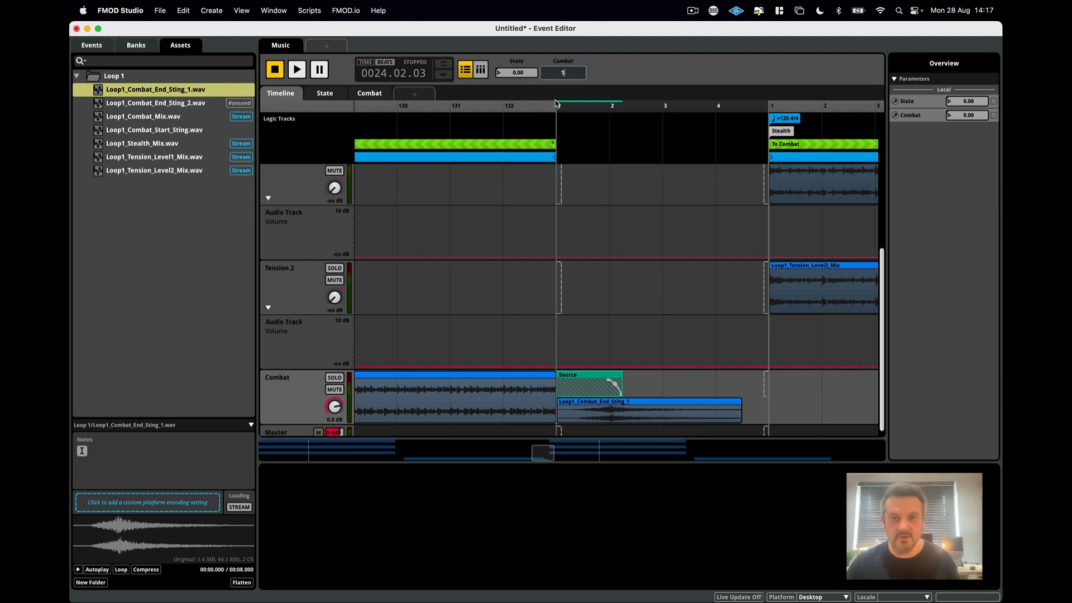
key(Return)
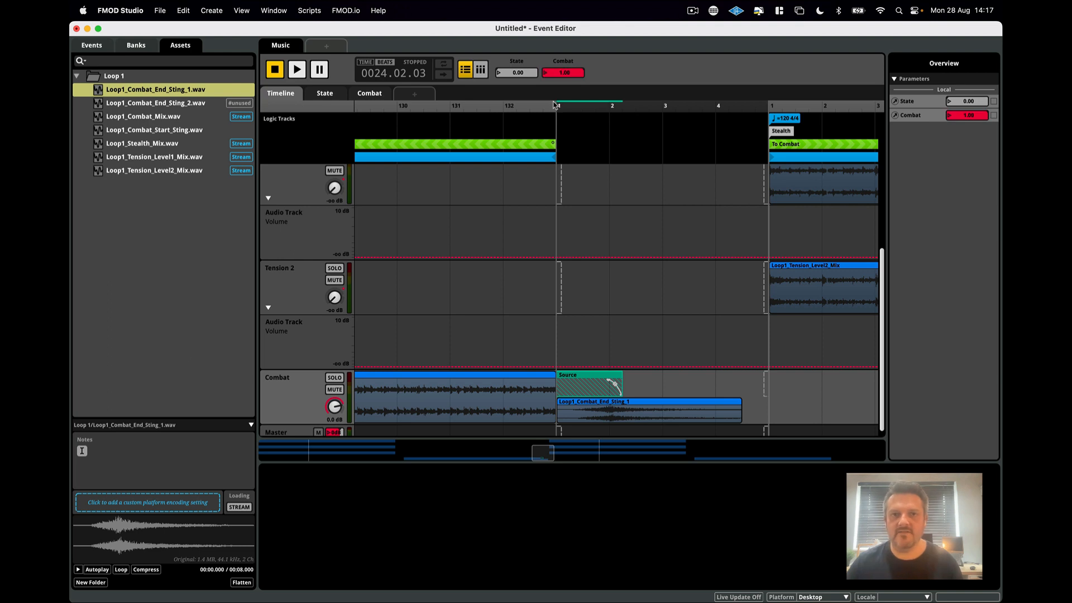
click(464, 108)
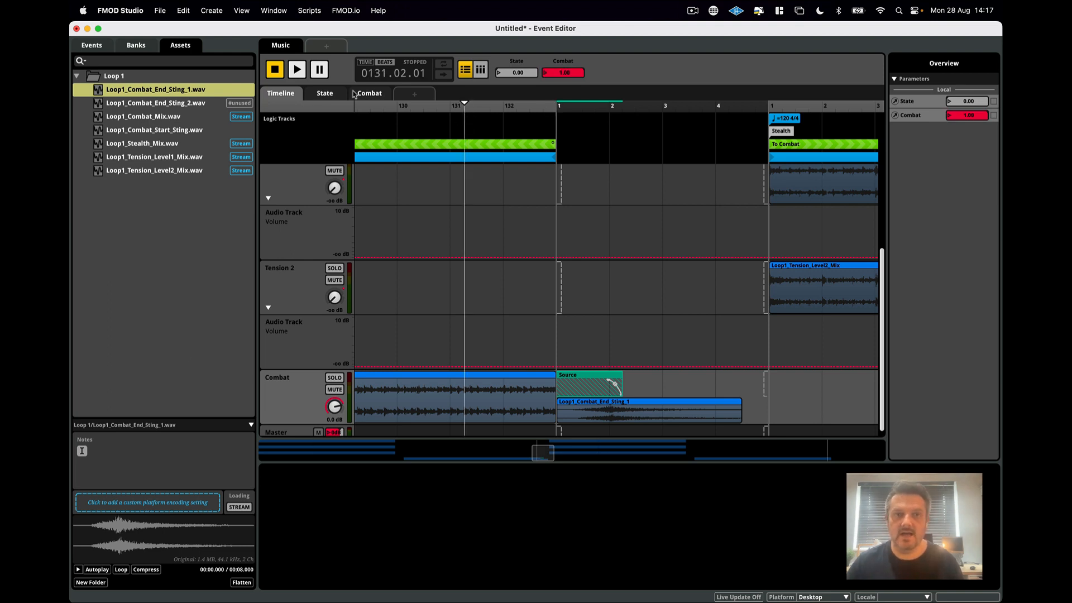
click(296, 69)
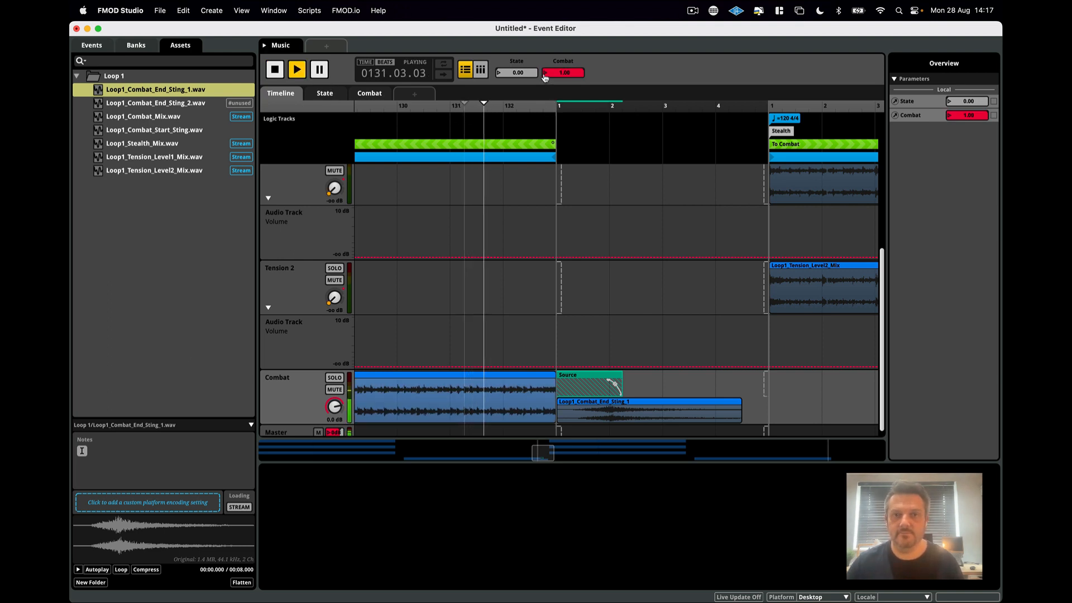
double_click(553, 74)
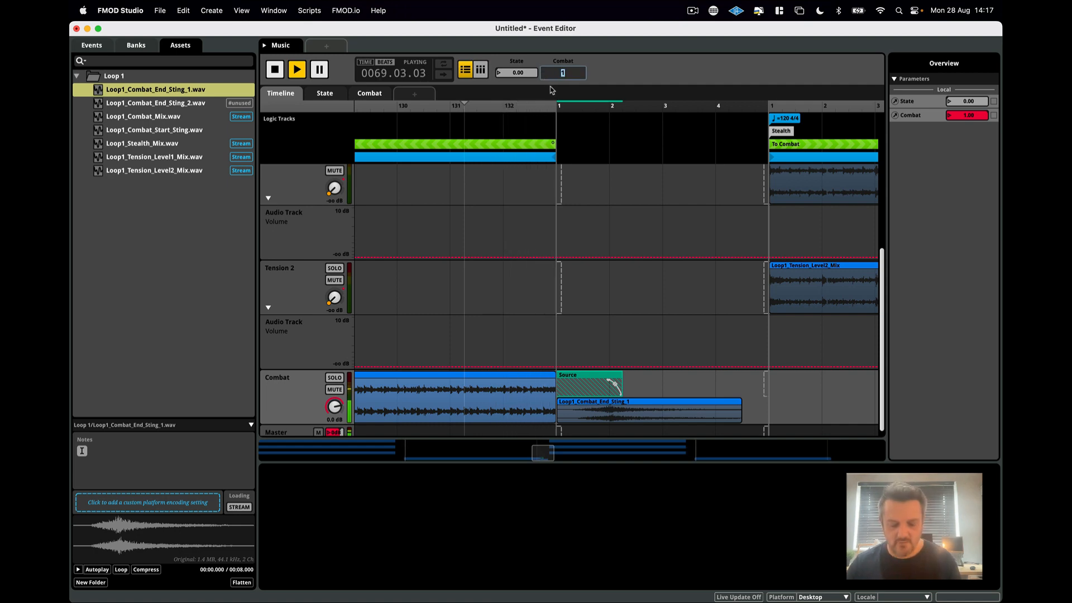
text(0)
key(Return)
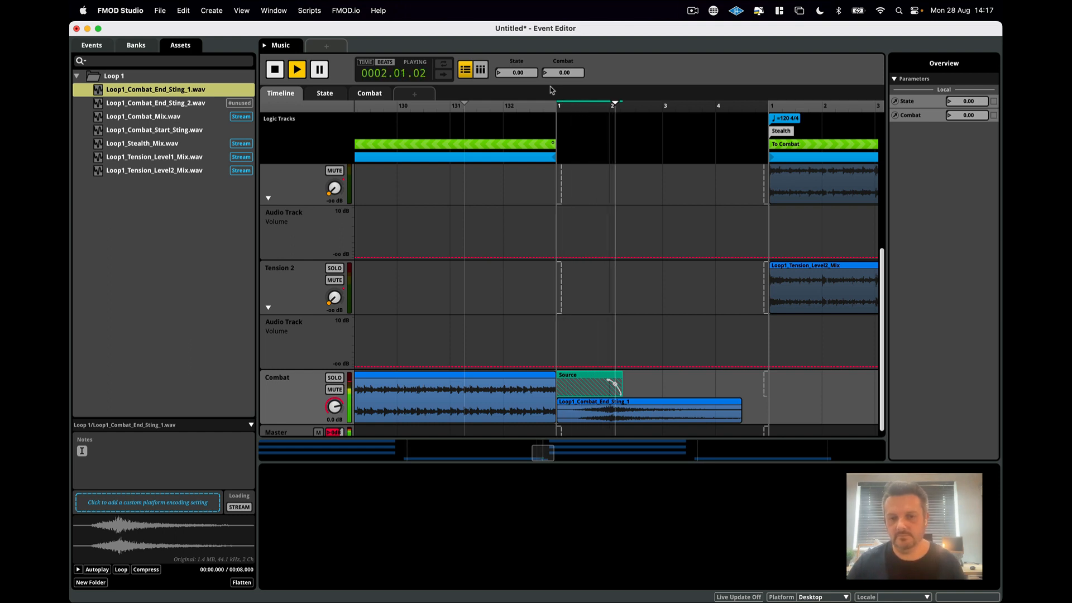
click(274, 69)
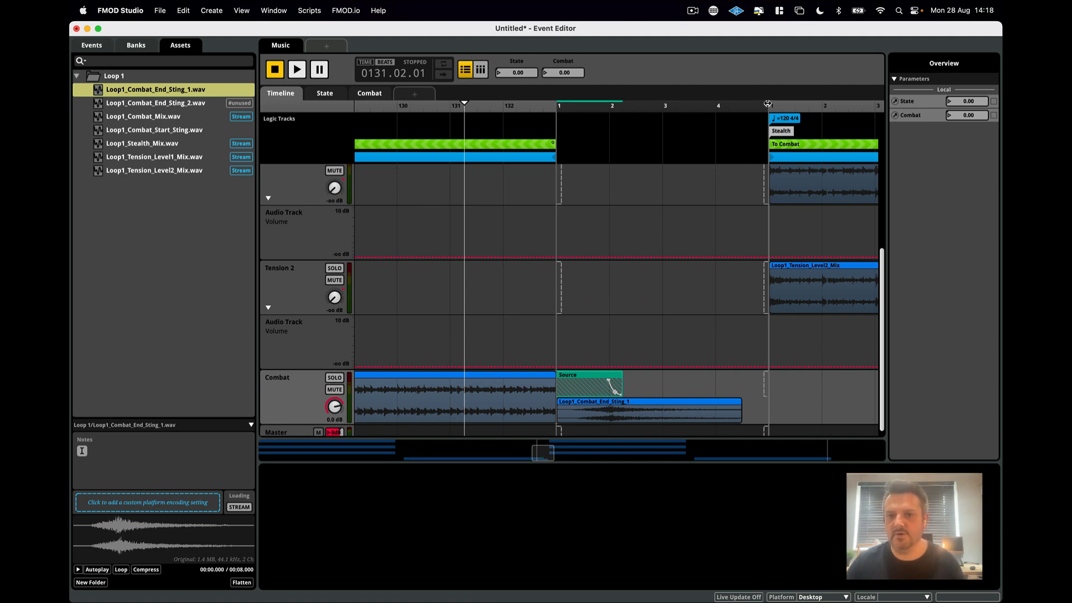
Step: Shorten the To Stealth transition timeline to about 3.5 bars so it finishes with the end sting
drag(768, 104, 745, 103)
scroll(756, 229, up, 3)
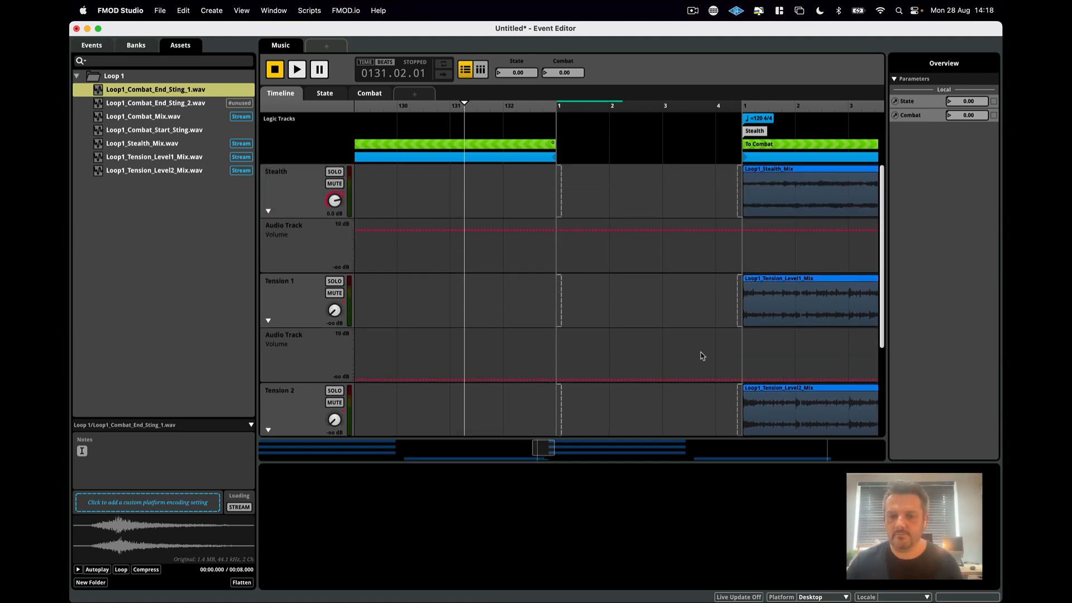
Step: Add destination lead-ins about 3 bars long with curved fade-ins to the Stealth, Tension 1 and Tension 2 tracks in the To Stealth transition
drag(628, 463, 628, 566)
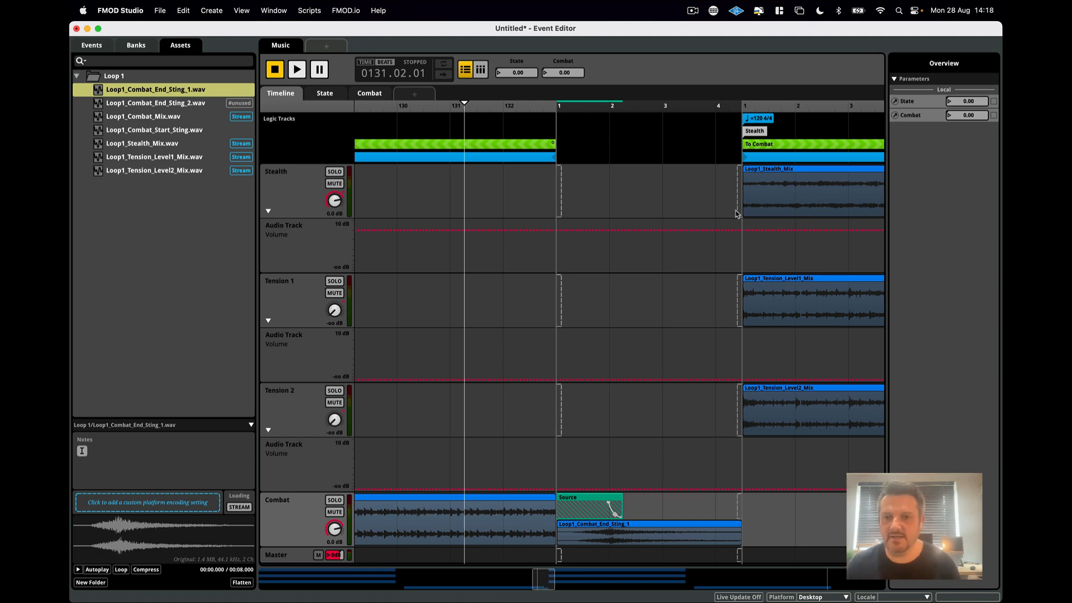
drag(734, 211, 581, 210)
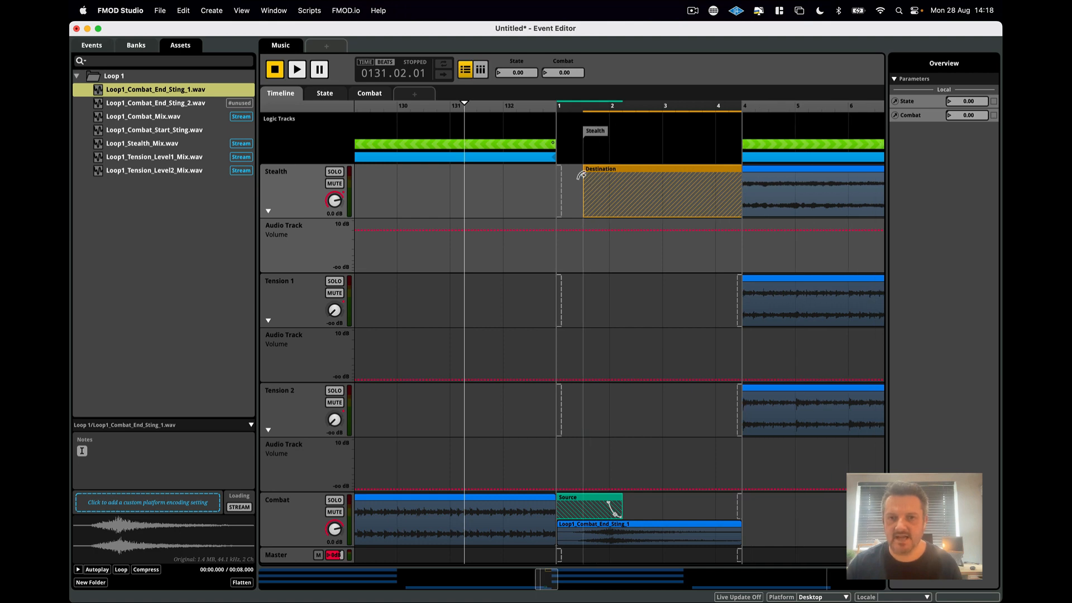
drag(581, 175, 742, 186)
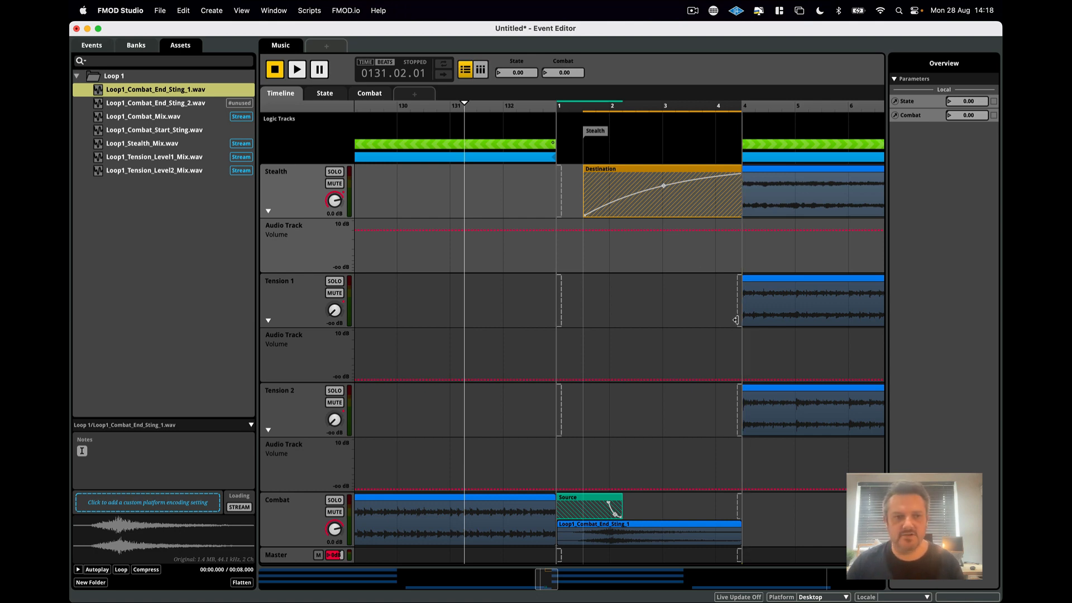
drag(736, 320, 587, 309)
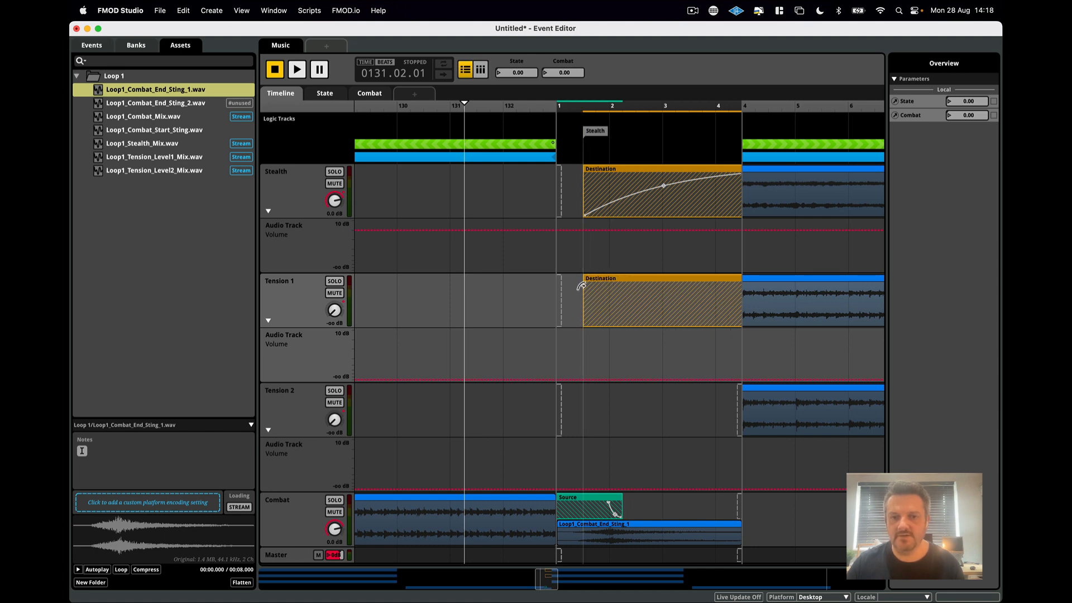
drag(581, 286, 726, 291)
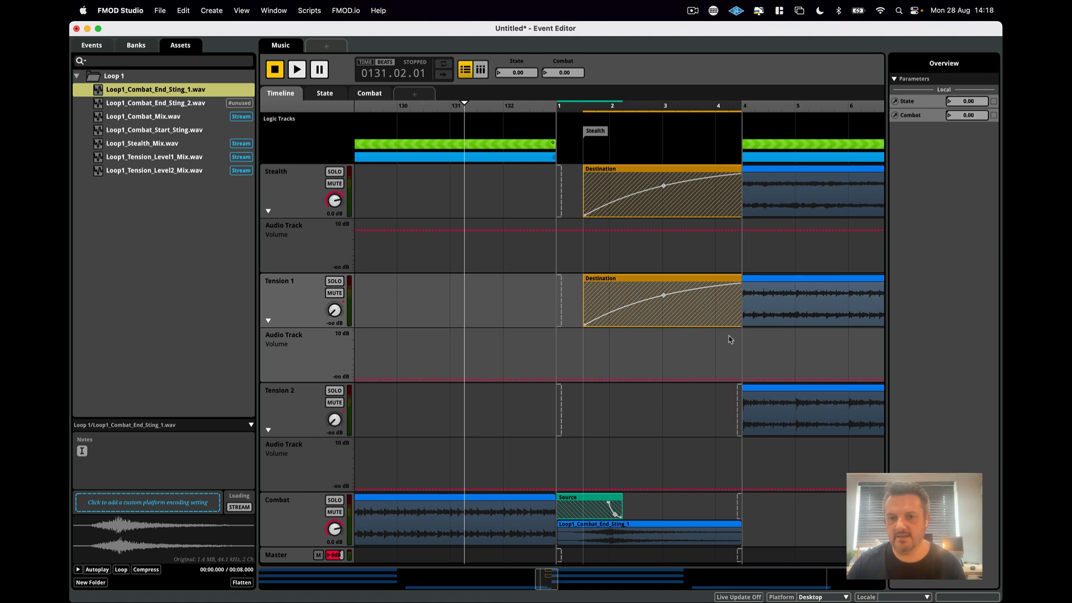
mouse_move(737, 435)
mouse_down()
mouse_move(606, 427)
mouse_move(585, 410)
mouse_move(738, 418)
mouse_up()
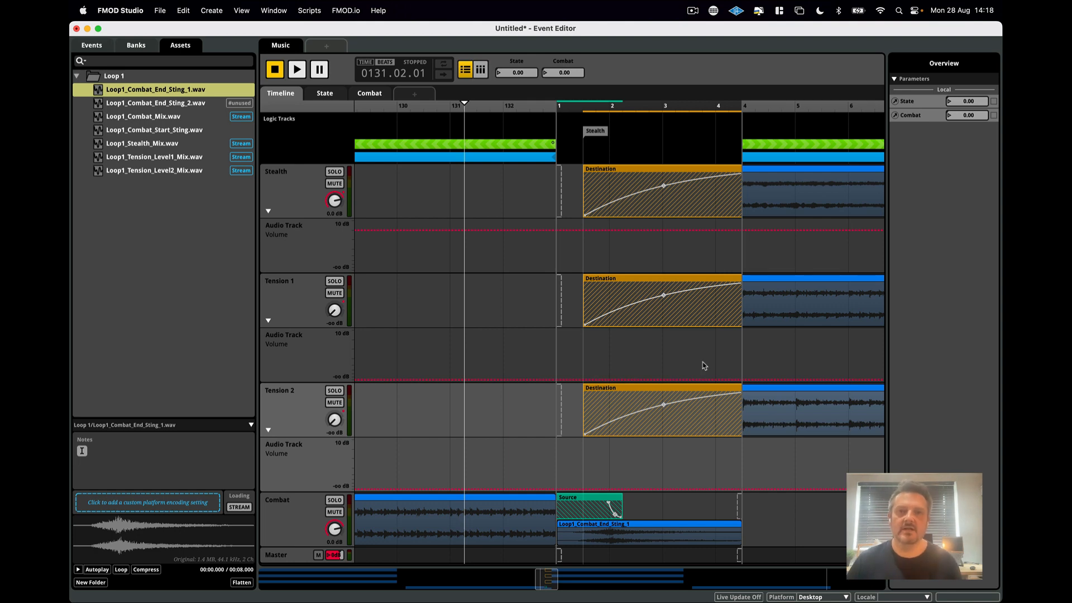
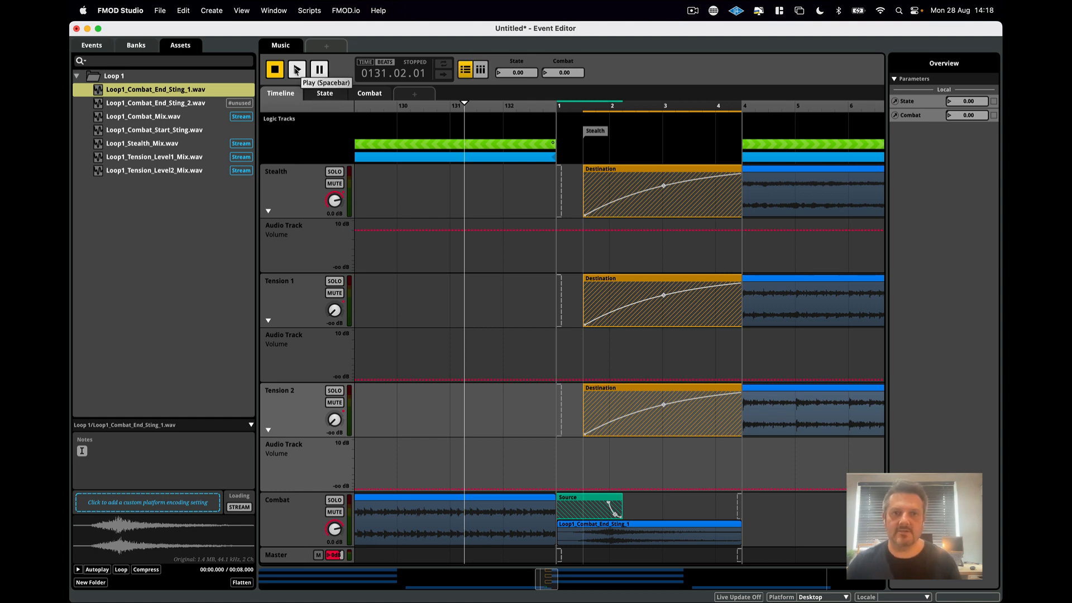
Step: Play from bar 131 to audition the transition into Stealth with the new fade-ins, and stop playback
click(296, 69)
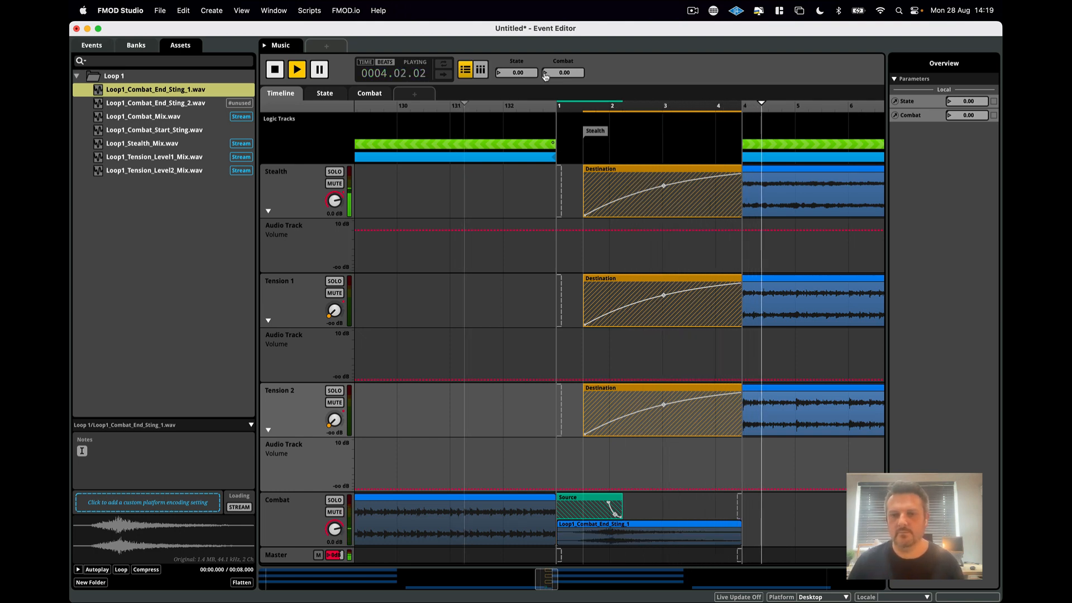
click(274, 69)
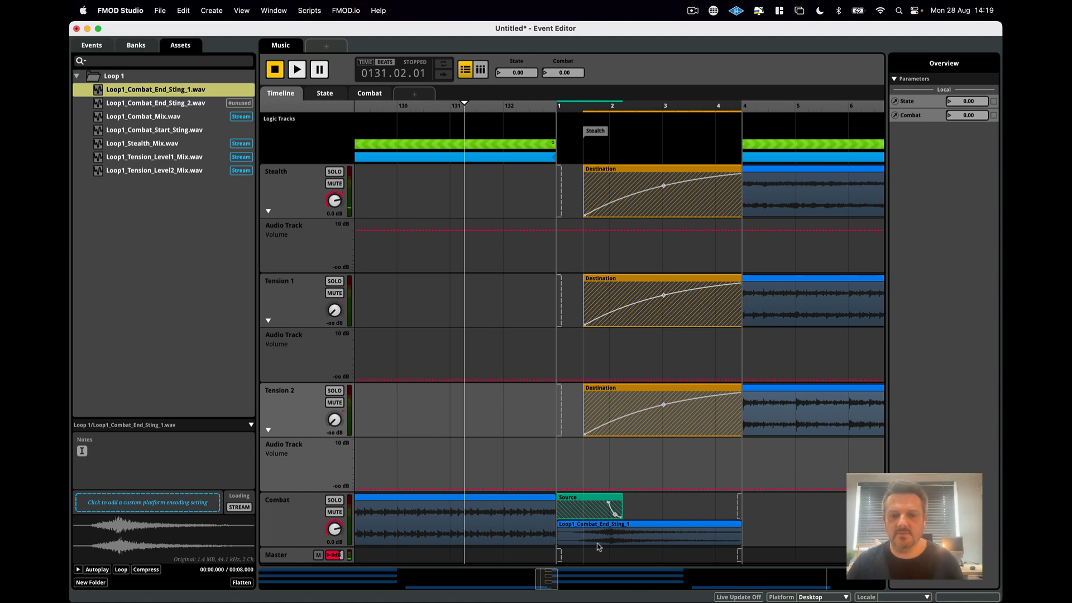
Step: Show the combat end sting's instrument properties and collapse the automation lanes of the Stealth, Tension 1 and Tension 2 tracks
click(641, 539)
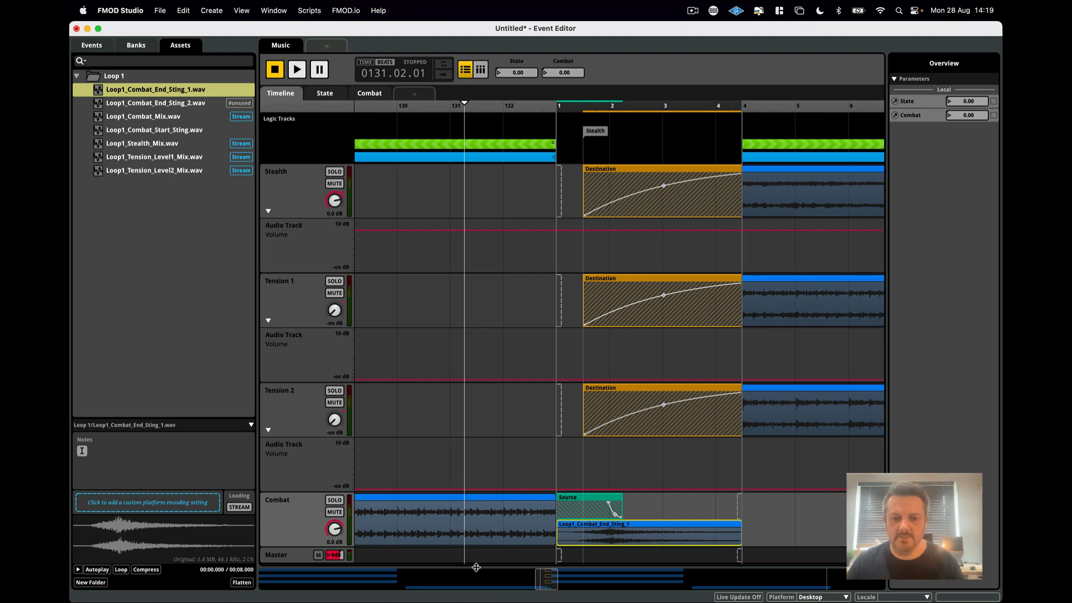
drag(476, 567, 480, 514)
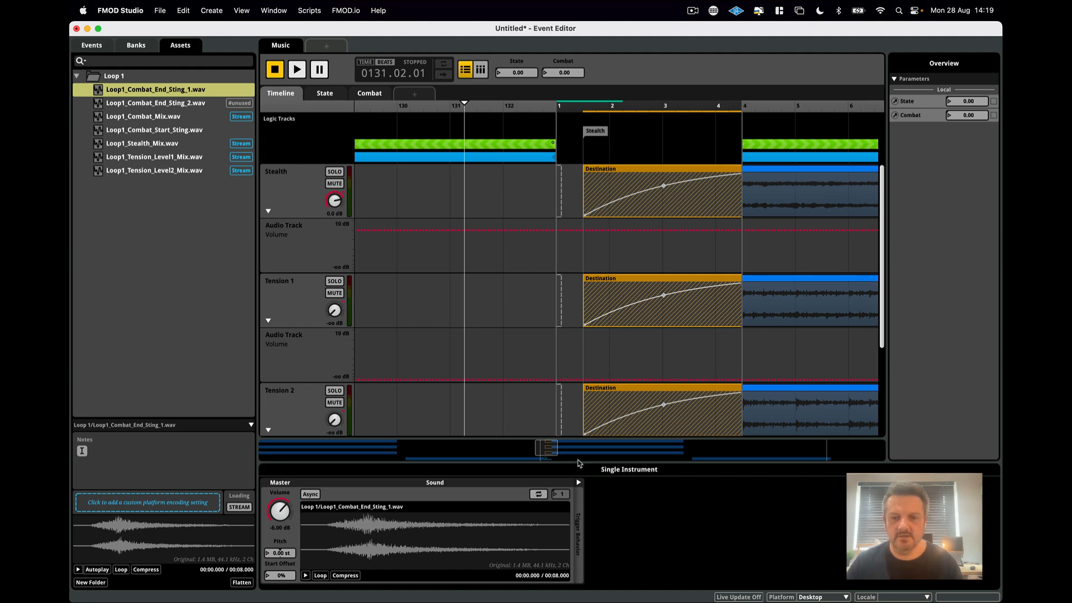
scroll(578, 382, down, 3)
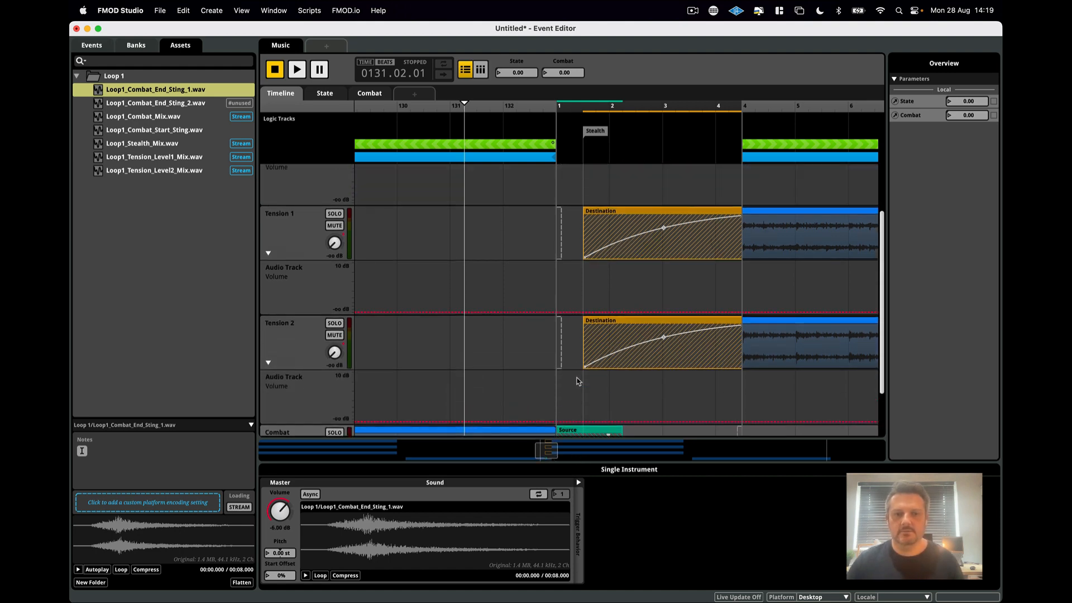
scroll(578, 381, up, 2)
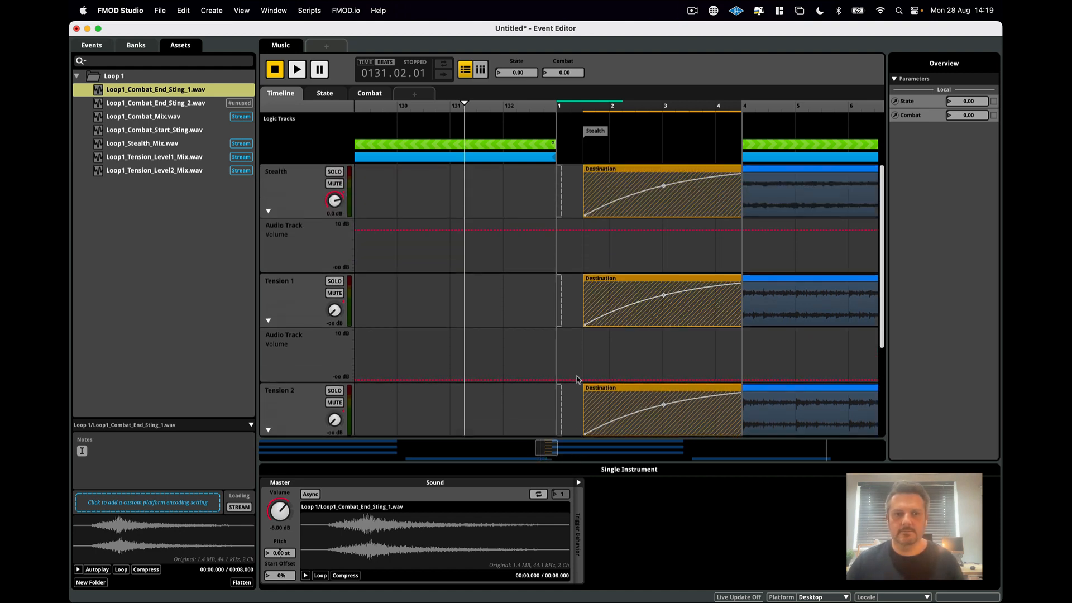
click(267, 212)
click(268, 266)
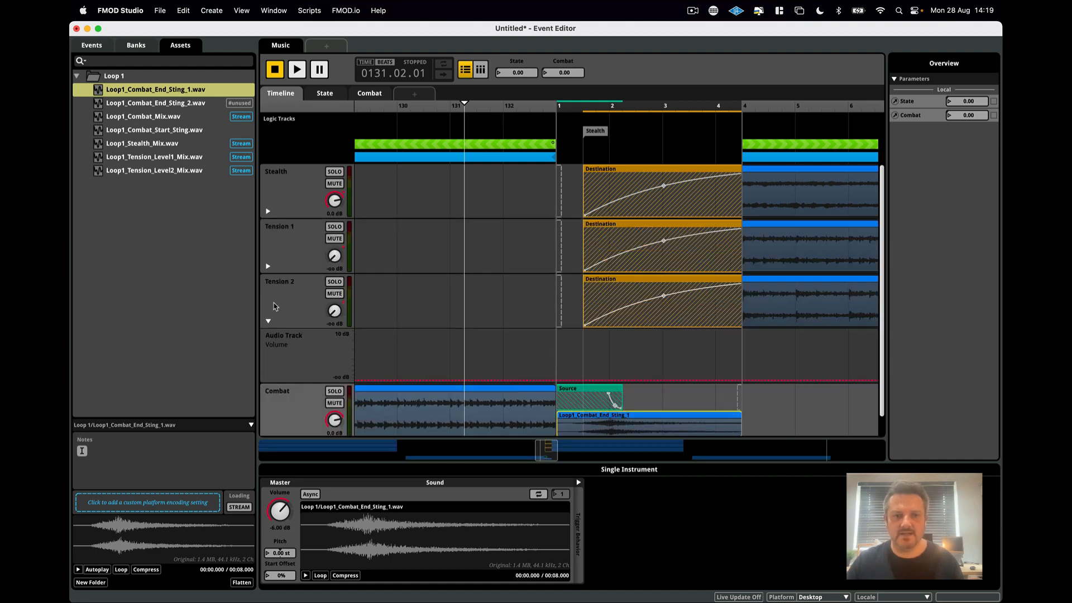
click(268, 322)
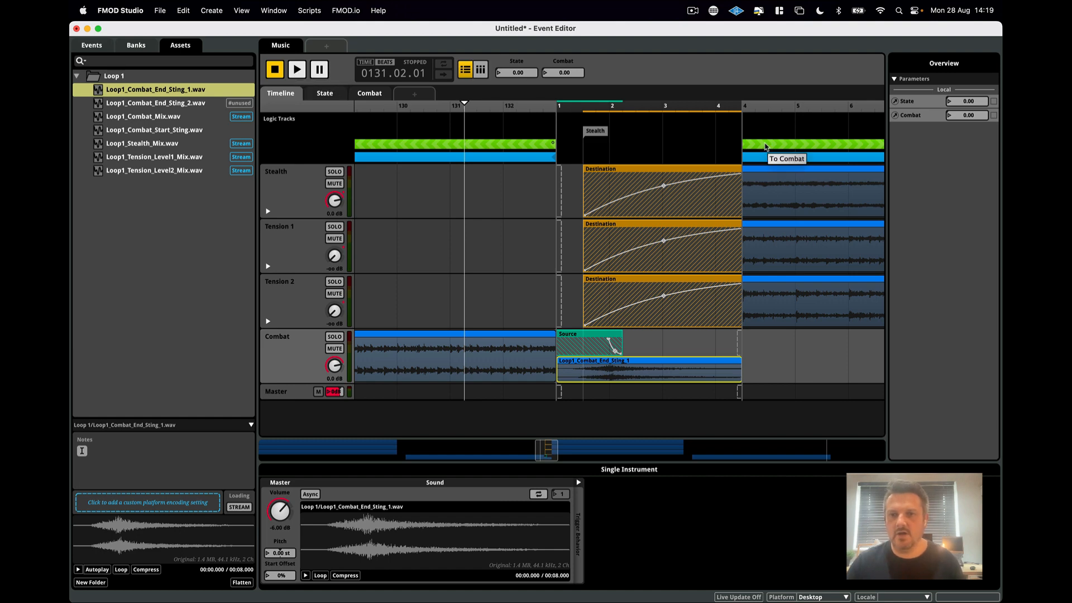
Step: Select the To Stealth transition region, show the whole timeline, and reset the playhead to the start of bar 1
click(472, 149)
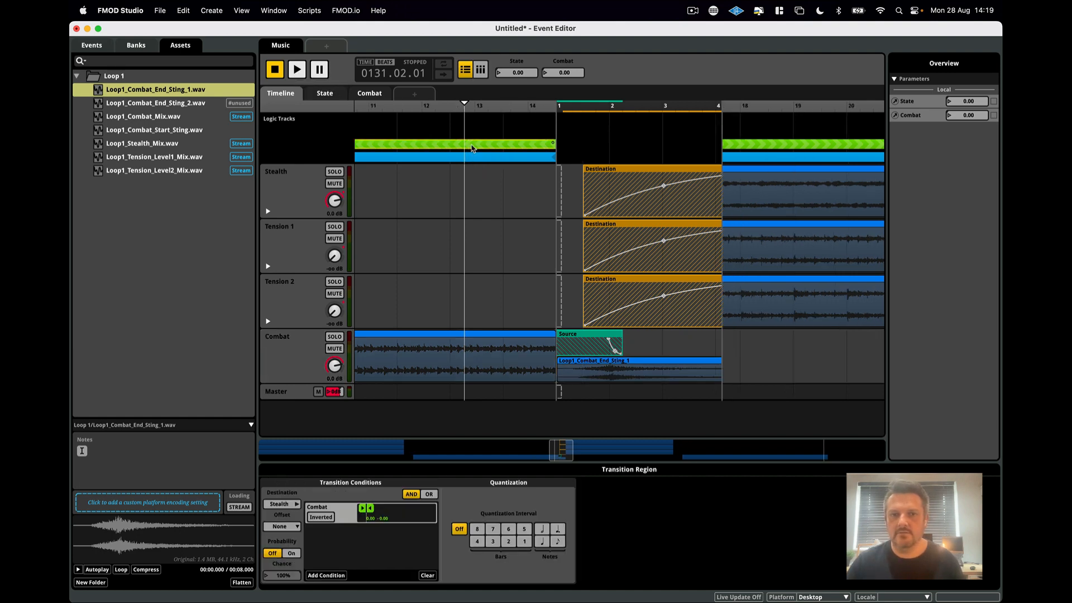
drag(791, 460, 273, 422)
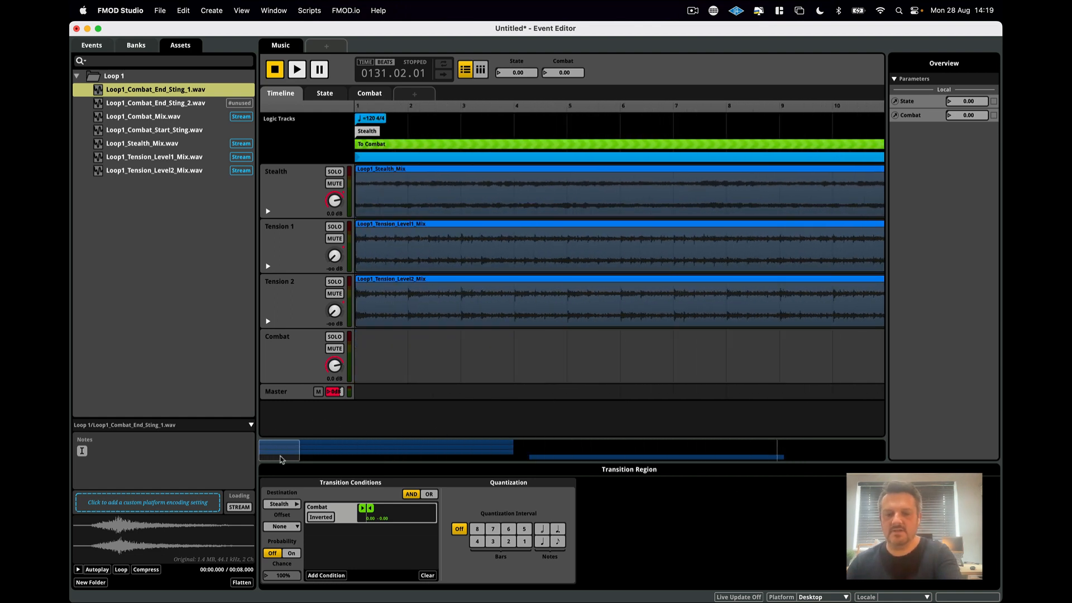
scroll(281, 459, down, 5)
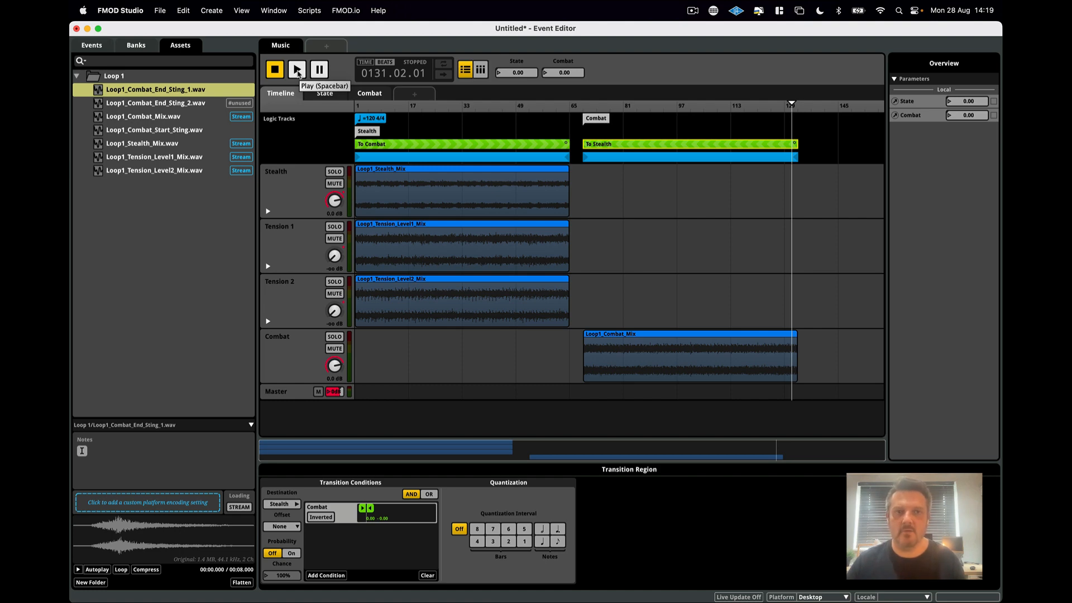
click(298, 70)
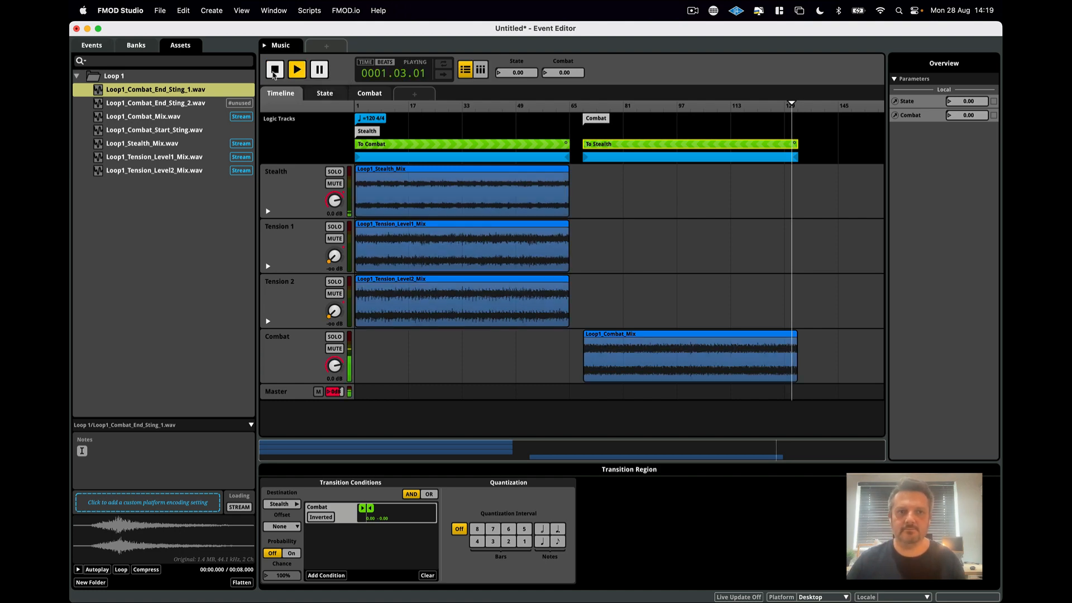
click(275, 70)
click(274, 71)
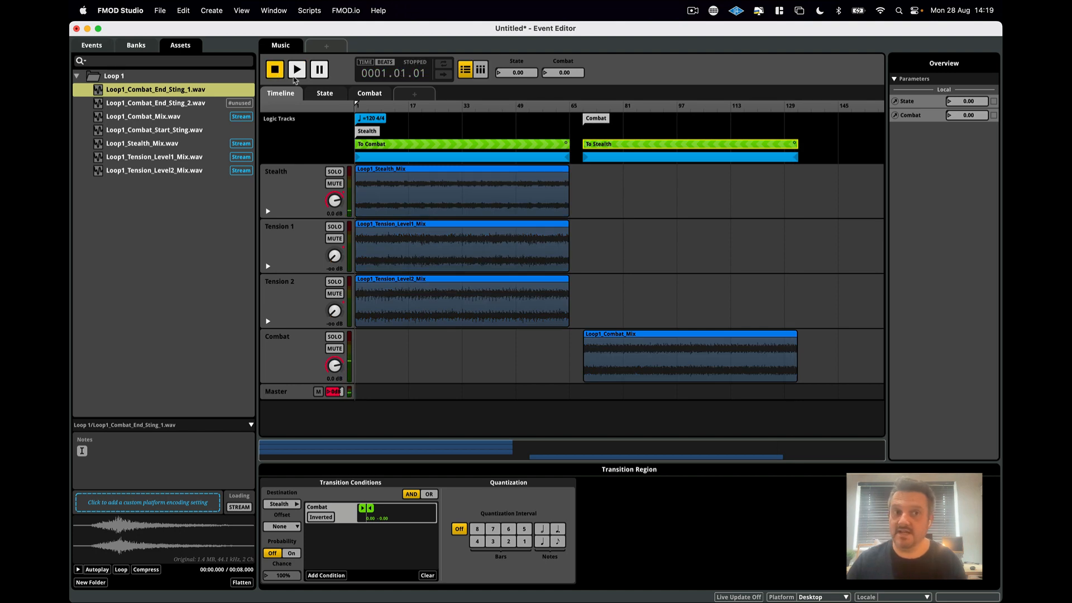
Step: Play the event from the start and switch State to 1 and back to 0 to test the first tension layer
click(296, 70)
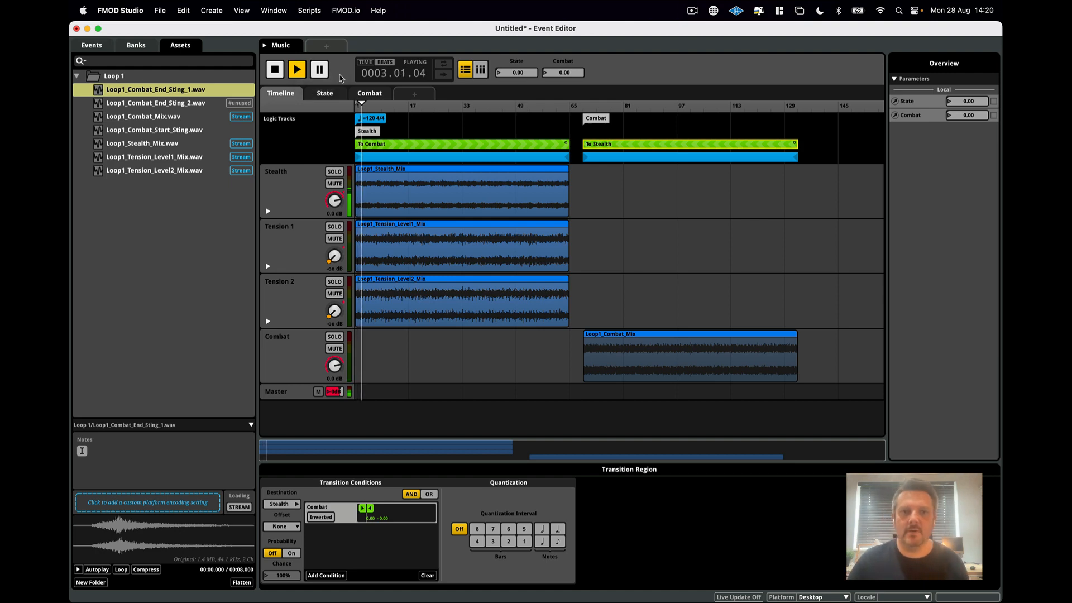
click(502, 78)
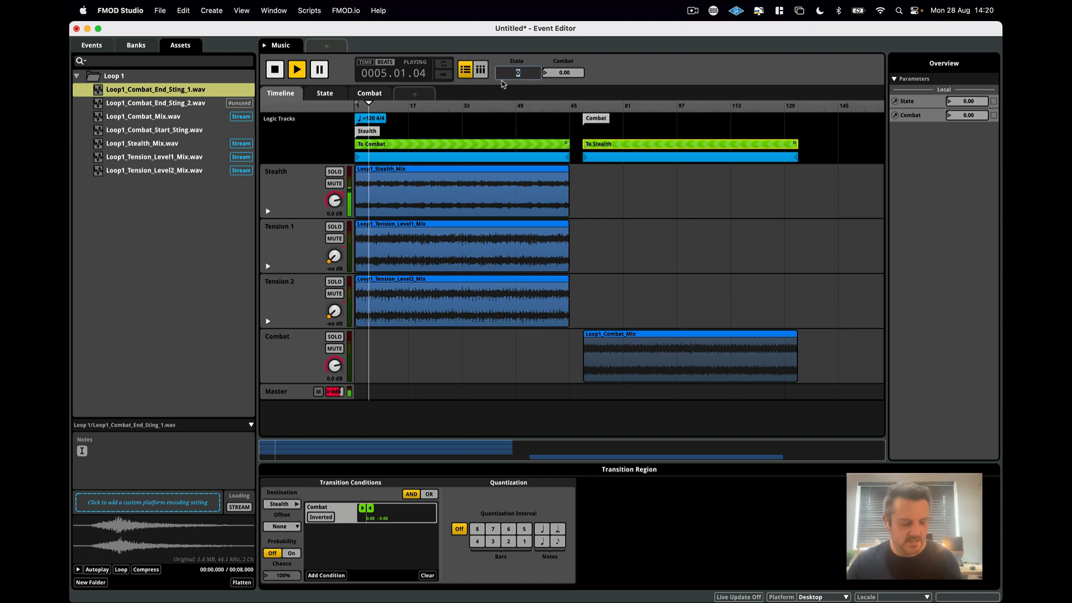
text(1)
key(Return)
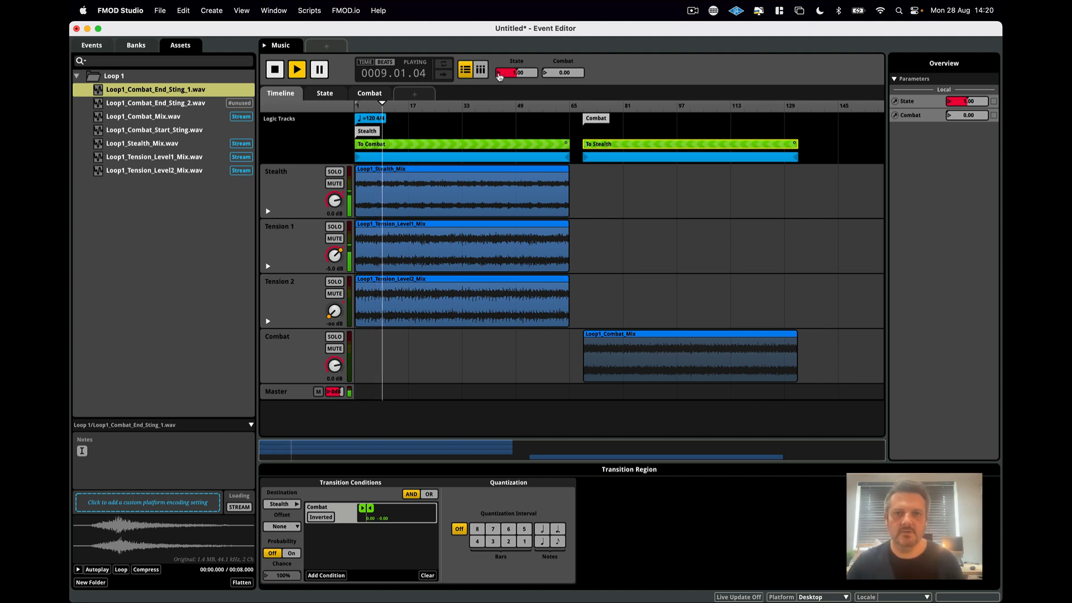
double_click(498, 73)
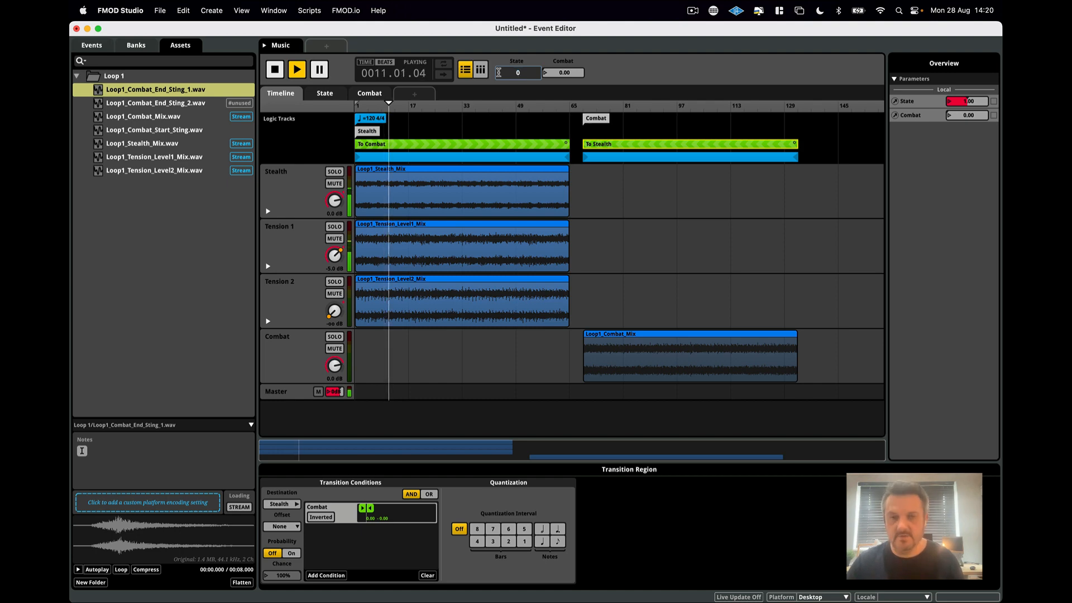
key(Return)
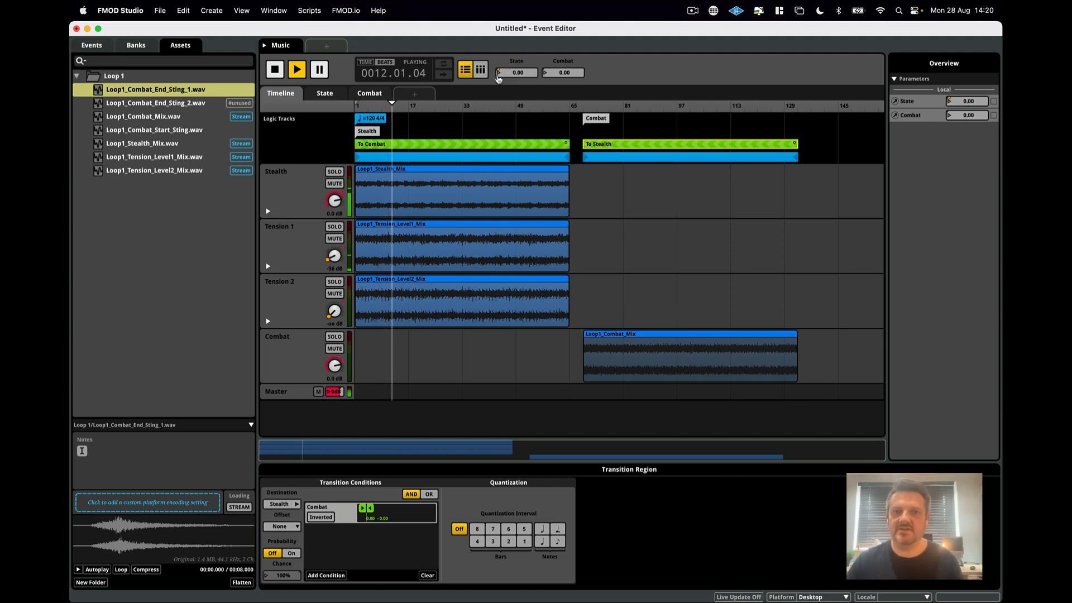
Step: Raise State to 1 and on to 2 during playback to test both tension layers
double_click(499, 76)
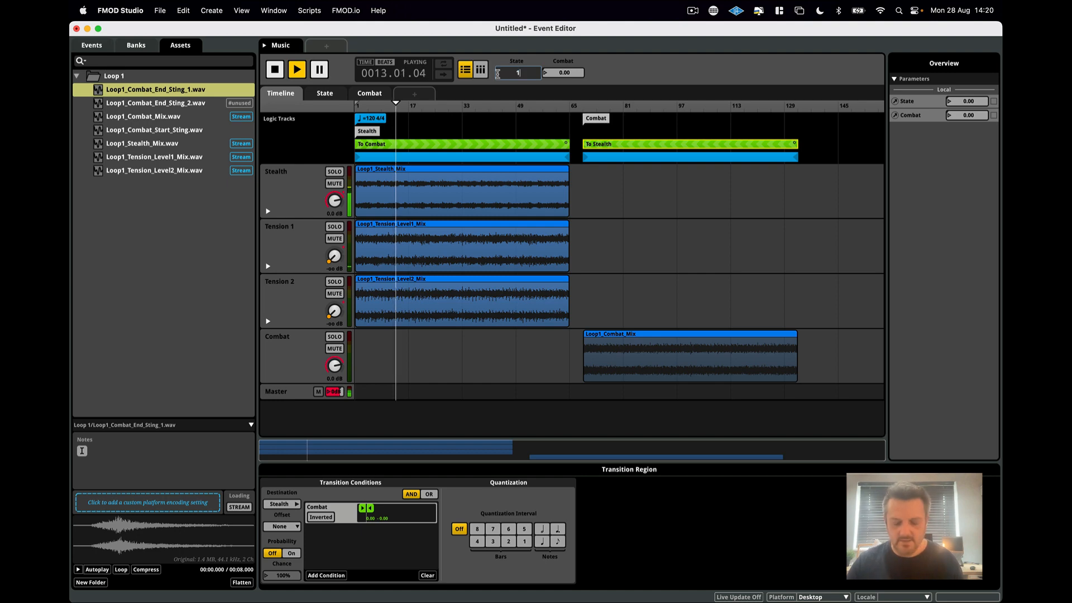
text(1)
key(Return)
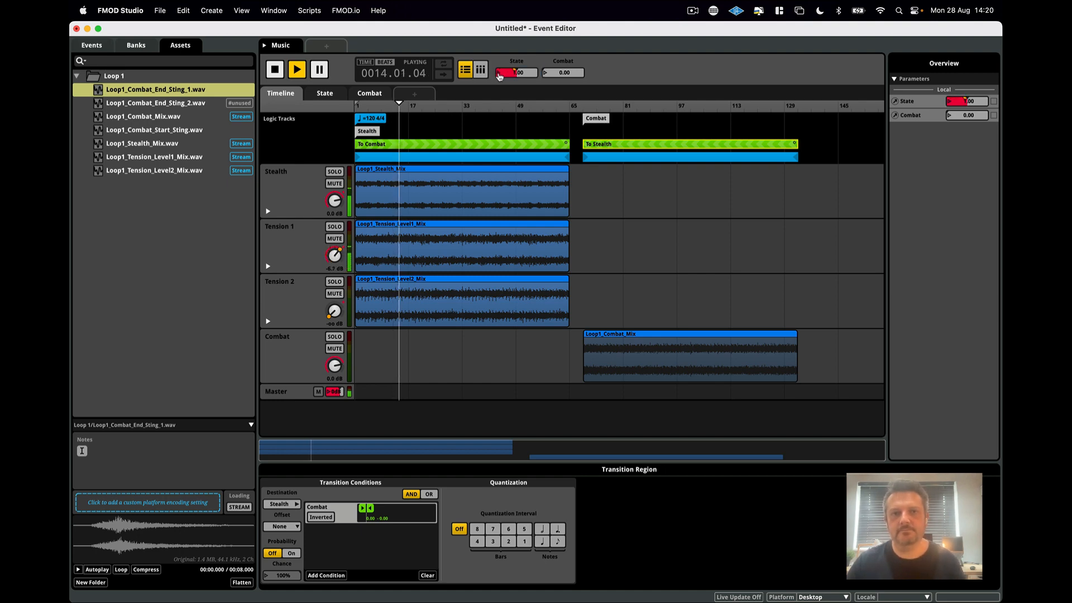
double_click(499, 73)
text(2)
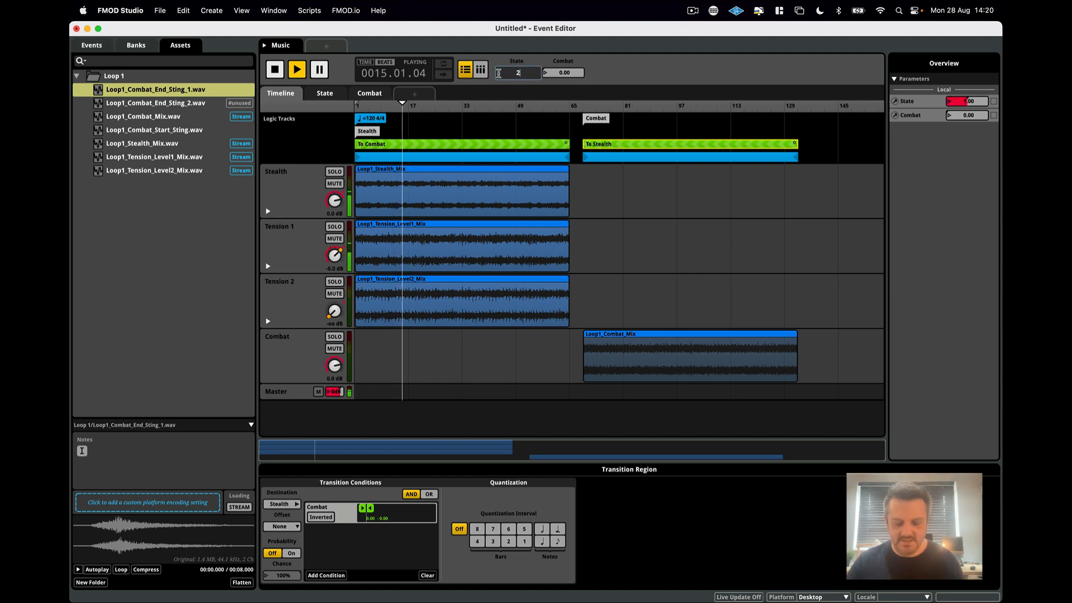
key(Return)
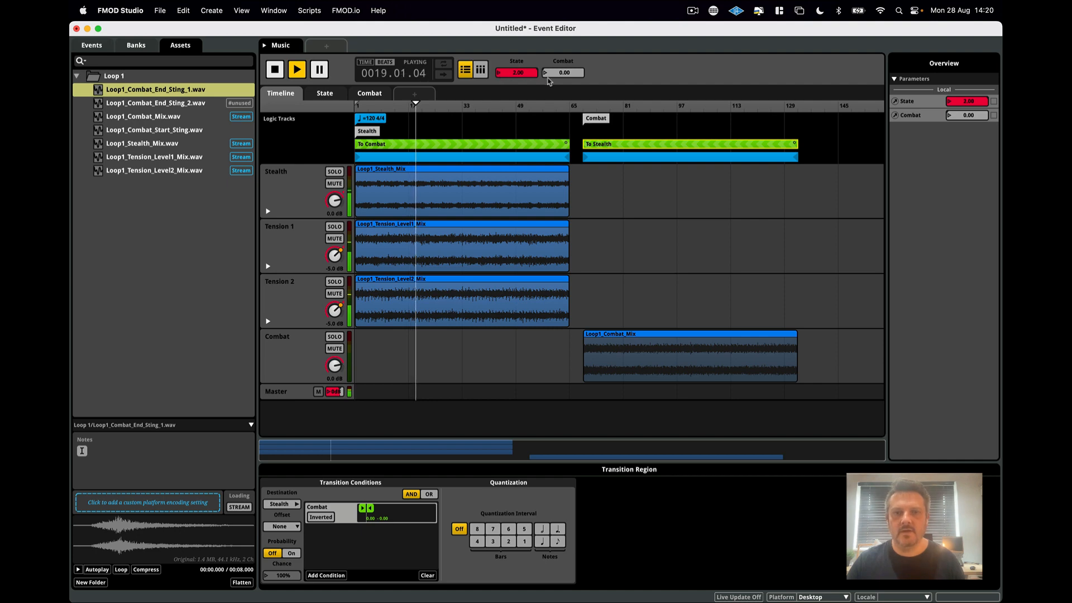
Step: Set Combat to 1 during playback to test the start sting transition, and reset State to 0
double_click(545, 74)
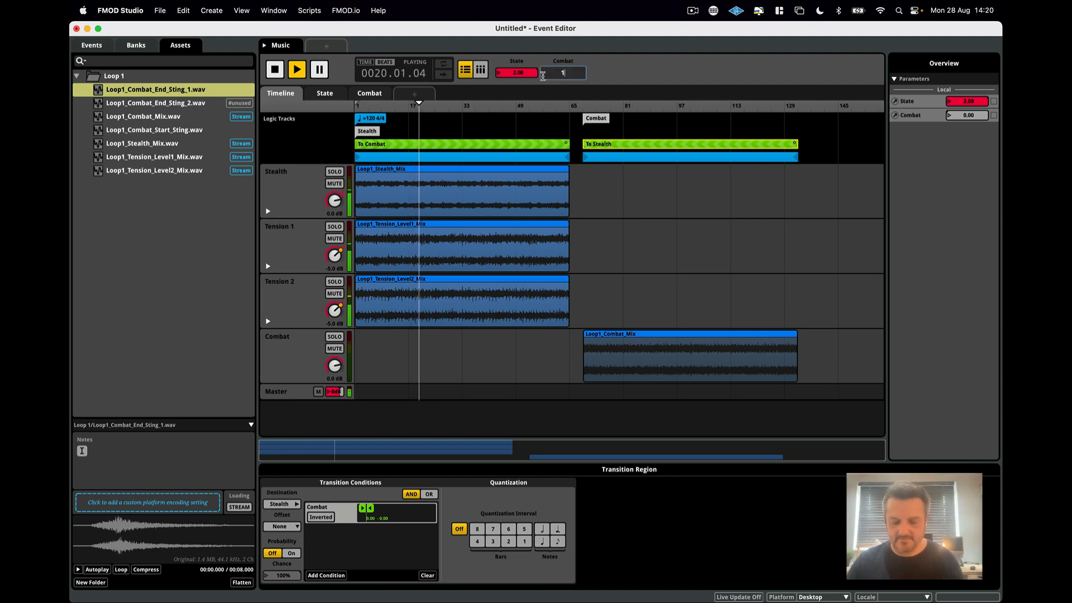
text(1)
key(Return)
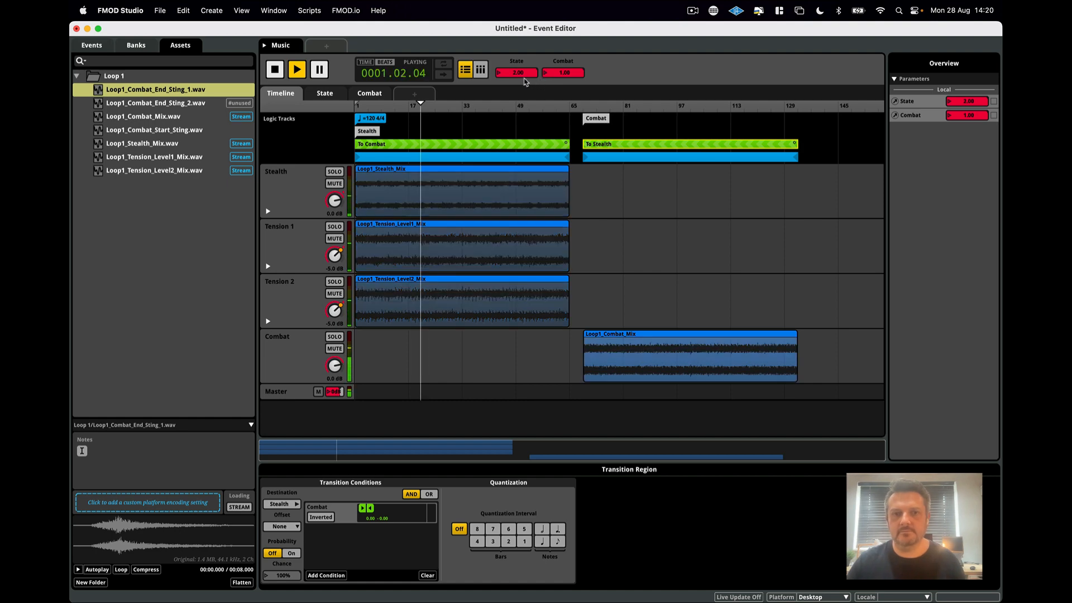
double_click(498, 73)
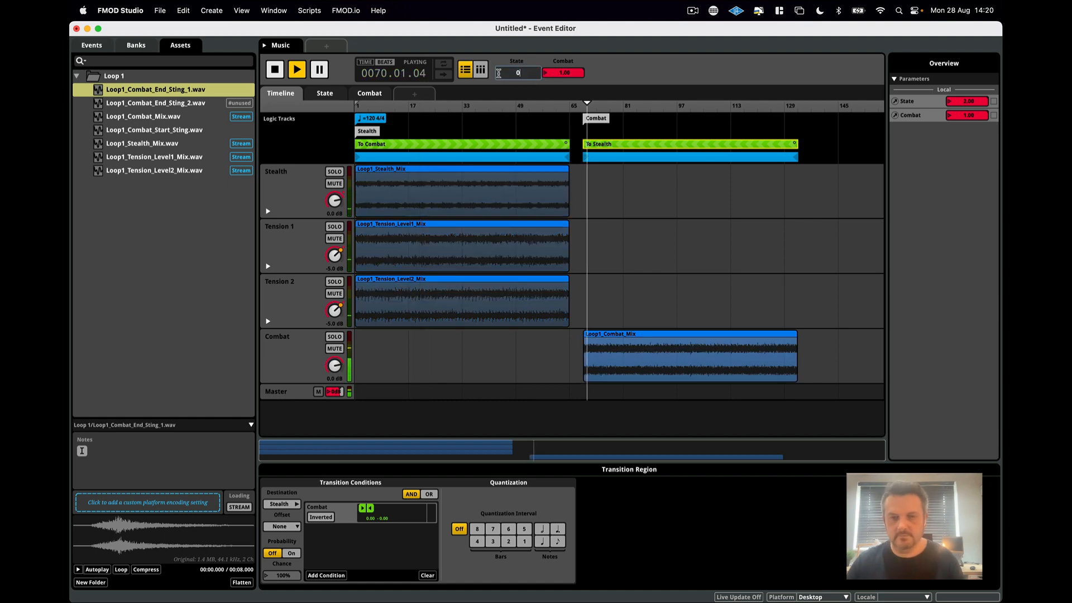
text(0)
key(Return)
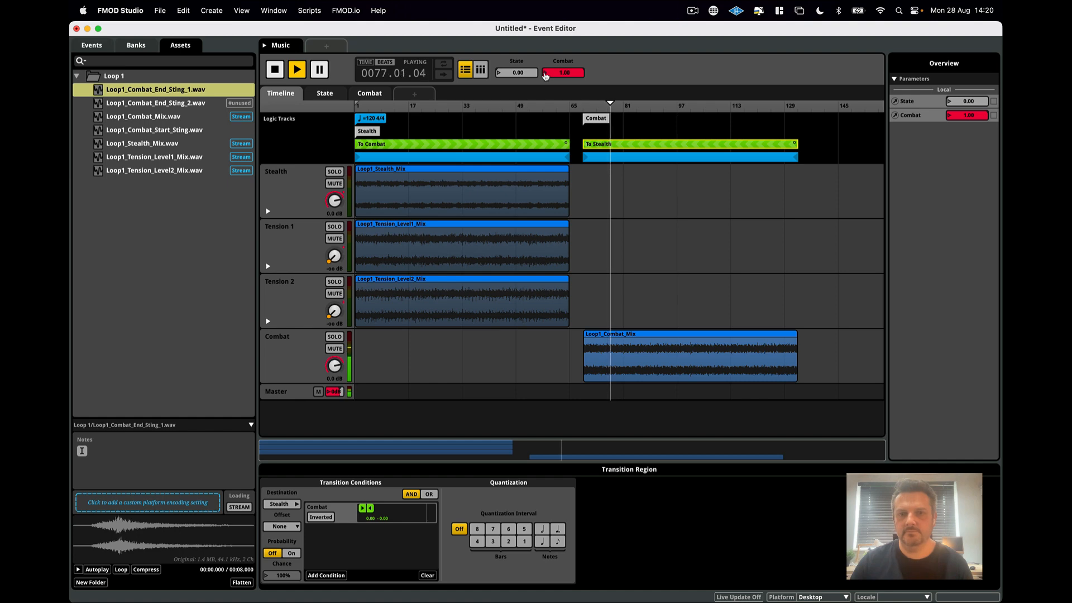
Step: Set Combat to 0 to test the end sting transition back to Stealth, and stop playback
double_click(545, 73)
text(0)
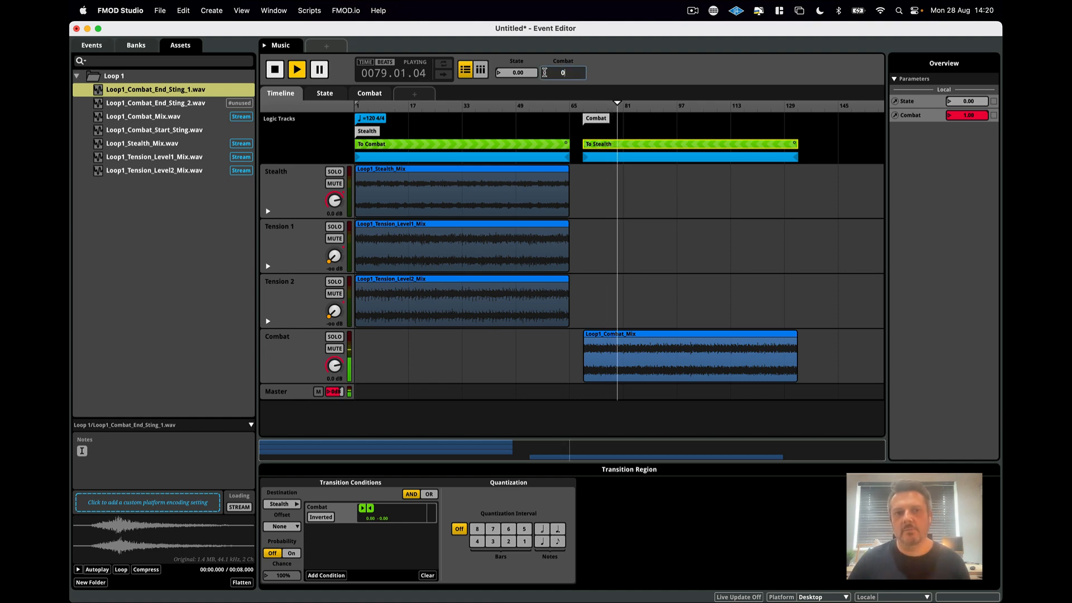
key(Return)
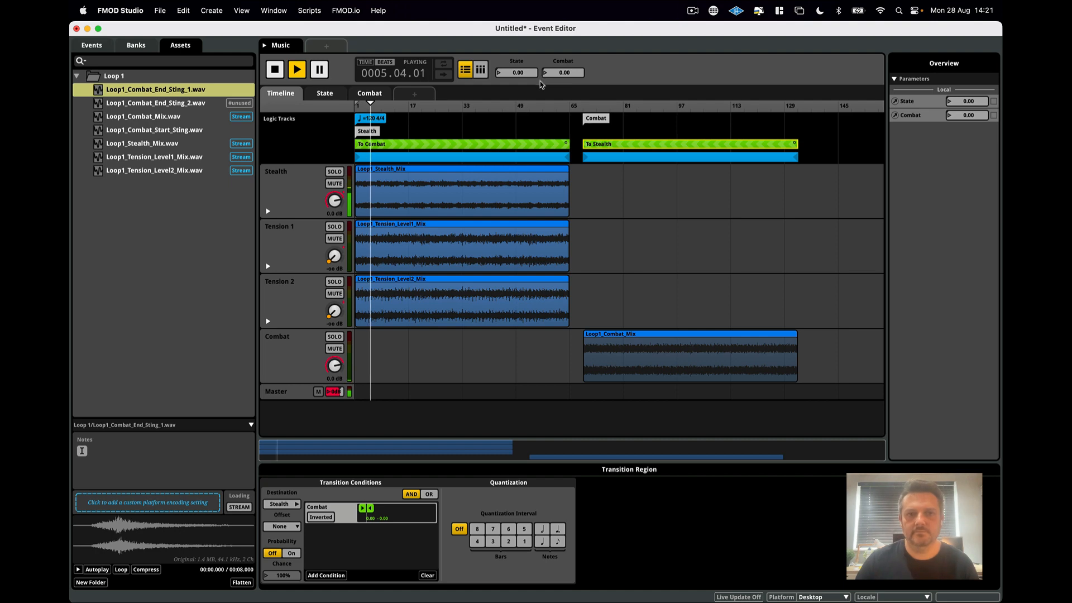
click(275, 70)
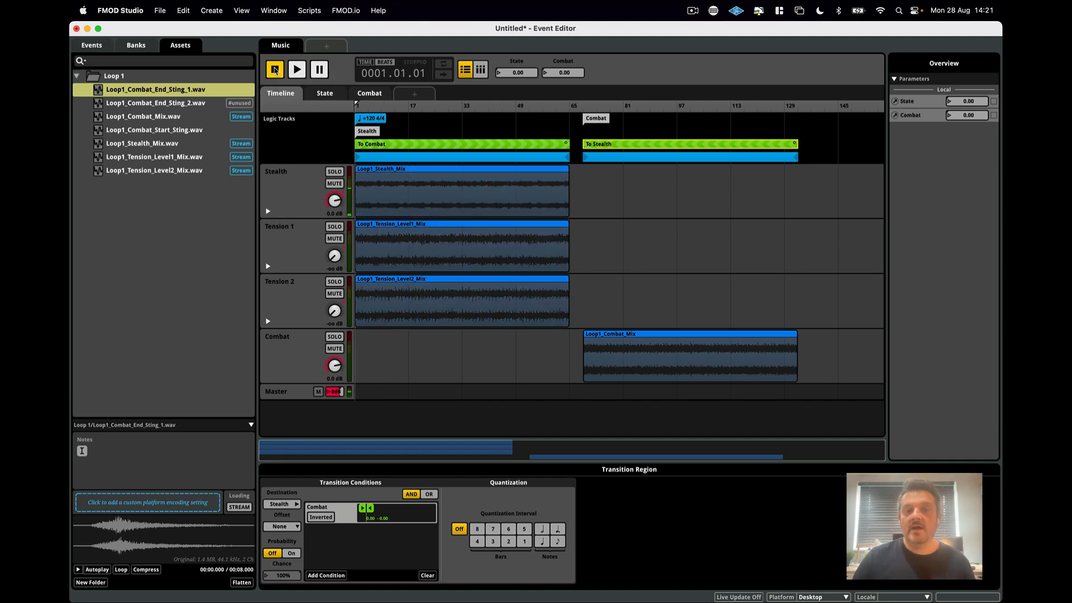